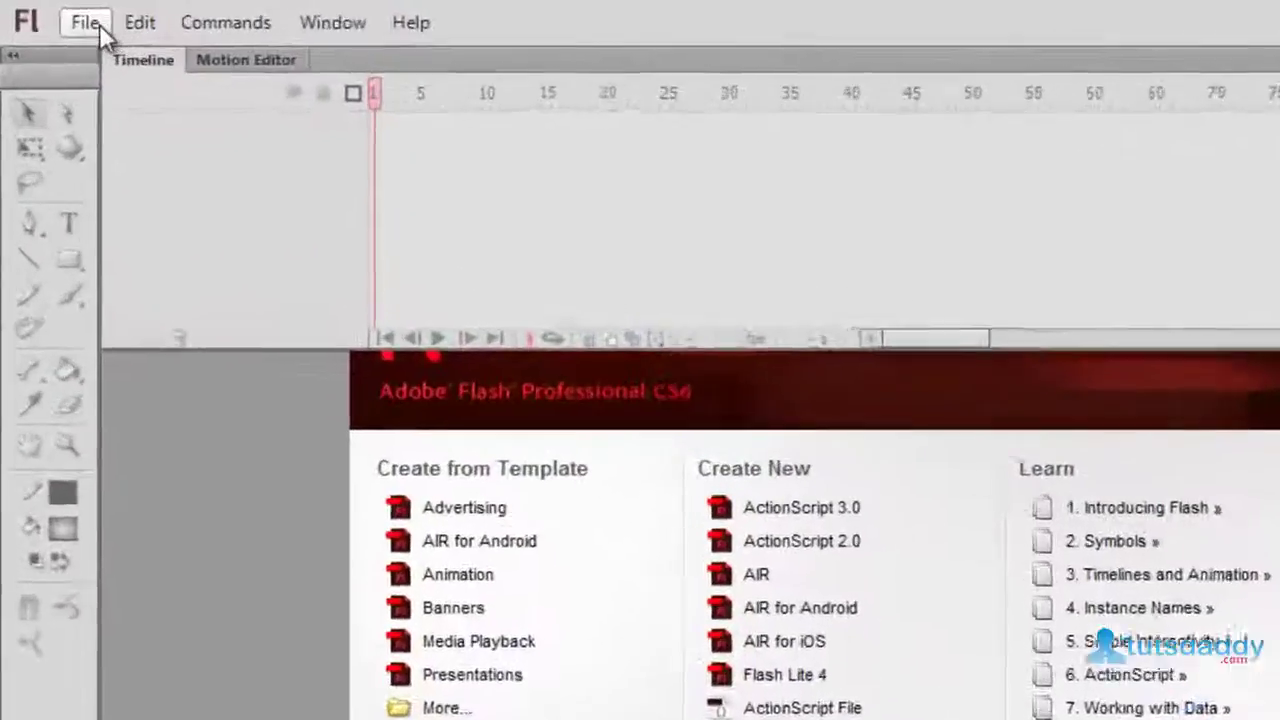
Step: Create a new ActionScript 2.0 document (Untitled-9) with a 550 × 400 stage
{"action": "left_click", "coordinate": [52, 13]}
{"action": "left_click", "coordinate": [157, 63]}
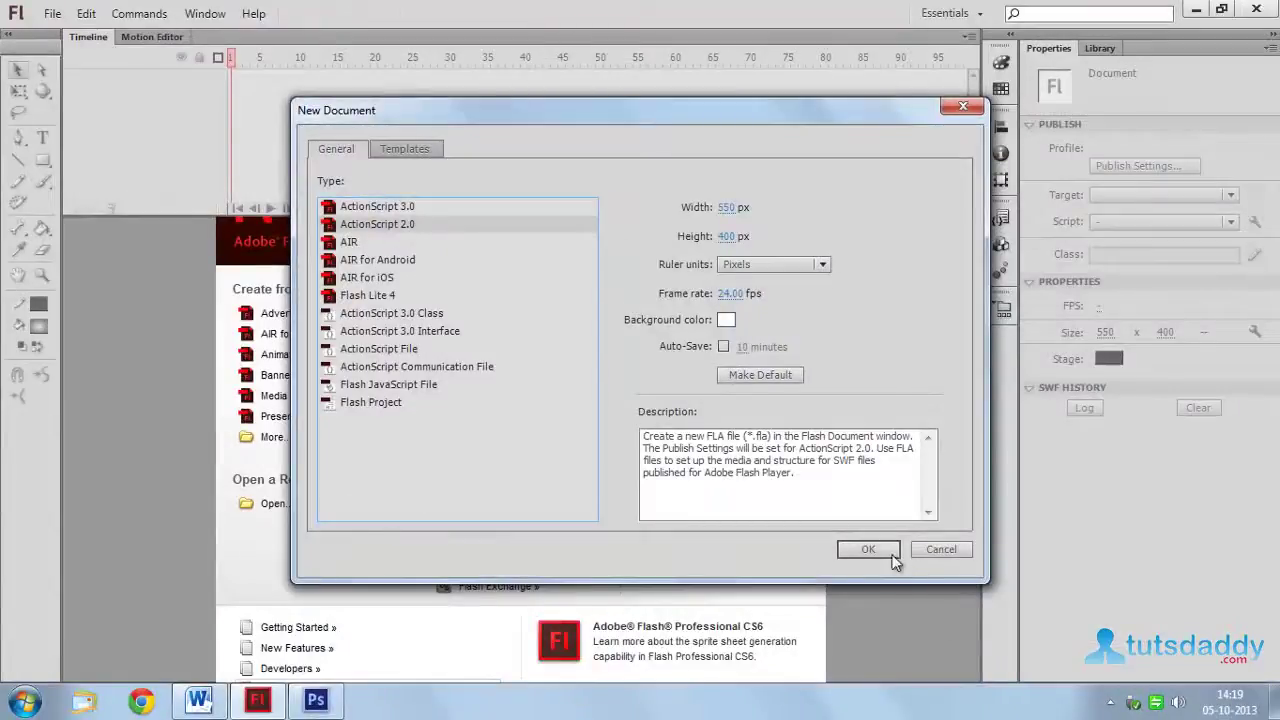
{"action": "left_click", "coordinate": [879, 549]}
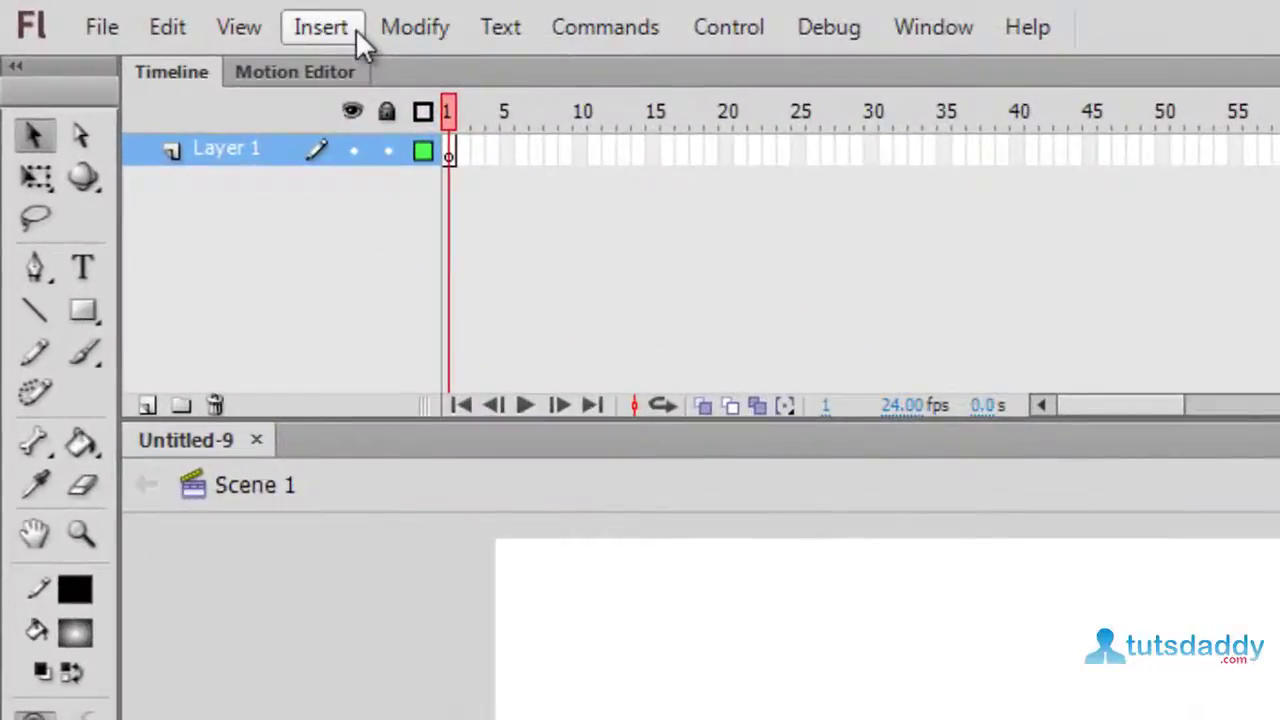
Step: Insert a new Movie Clip symbol named 'mc' and enter its editing stage
{"action": "left_click", "coordinate": [355, 28]}
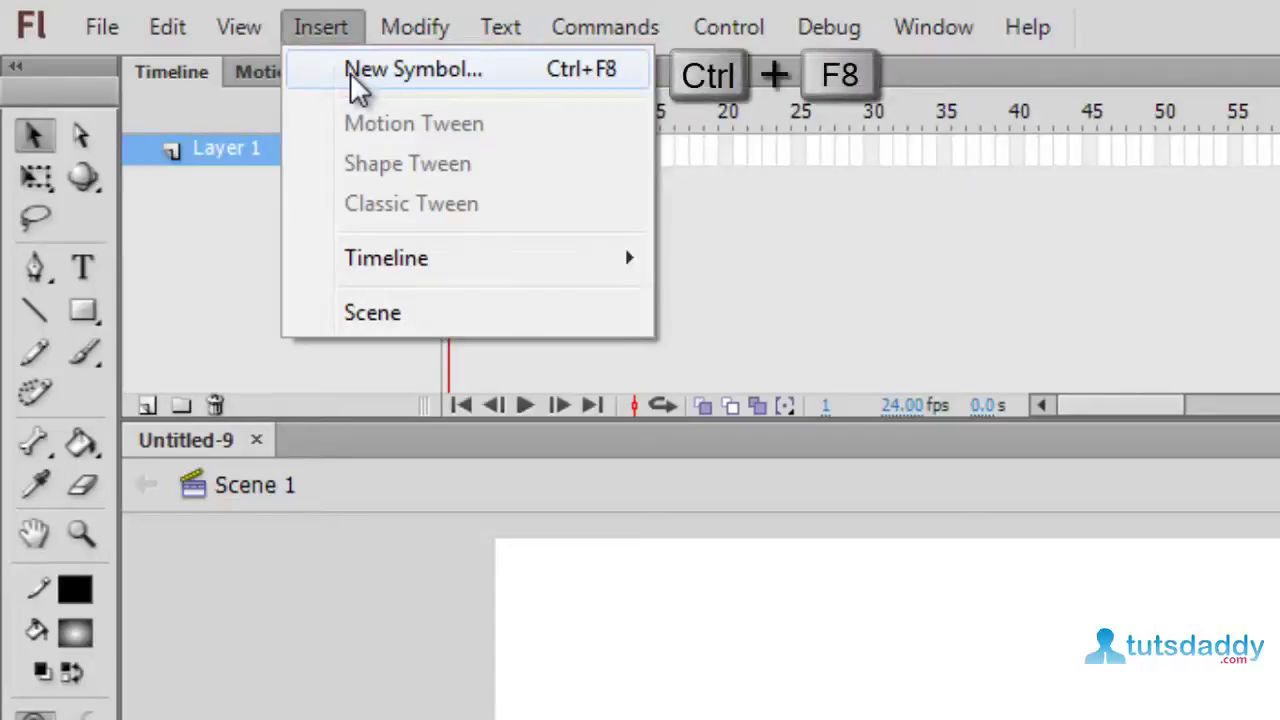
{"action": "left_click", "coordinate": [605, 72]}
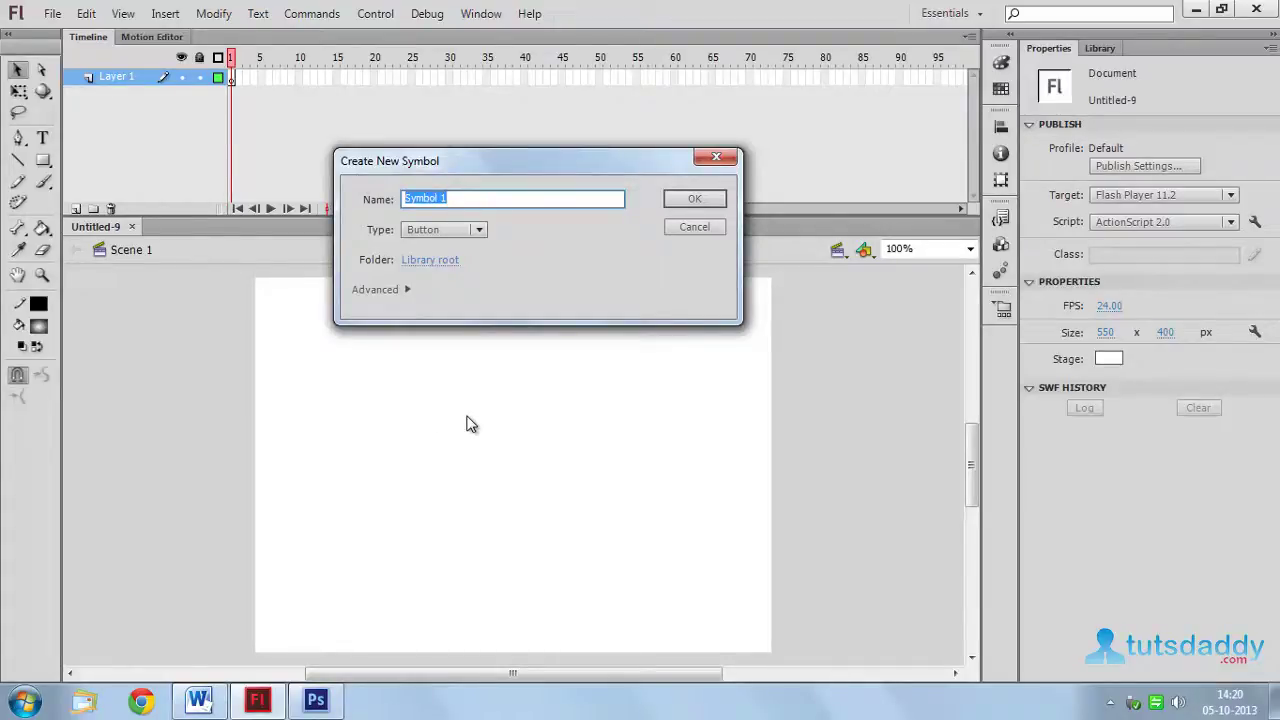
{"action": "type", "text": "mc"}
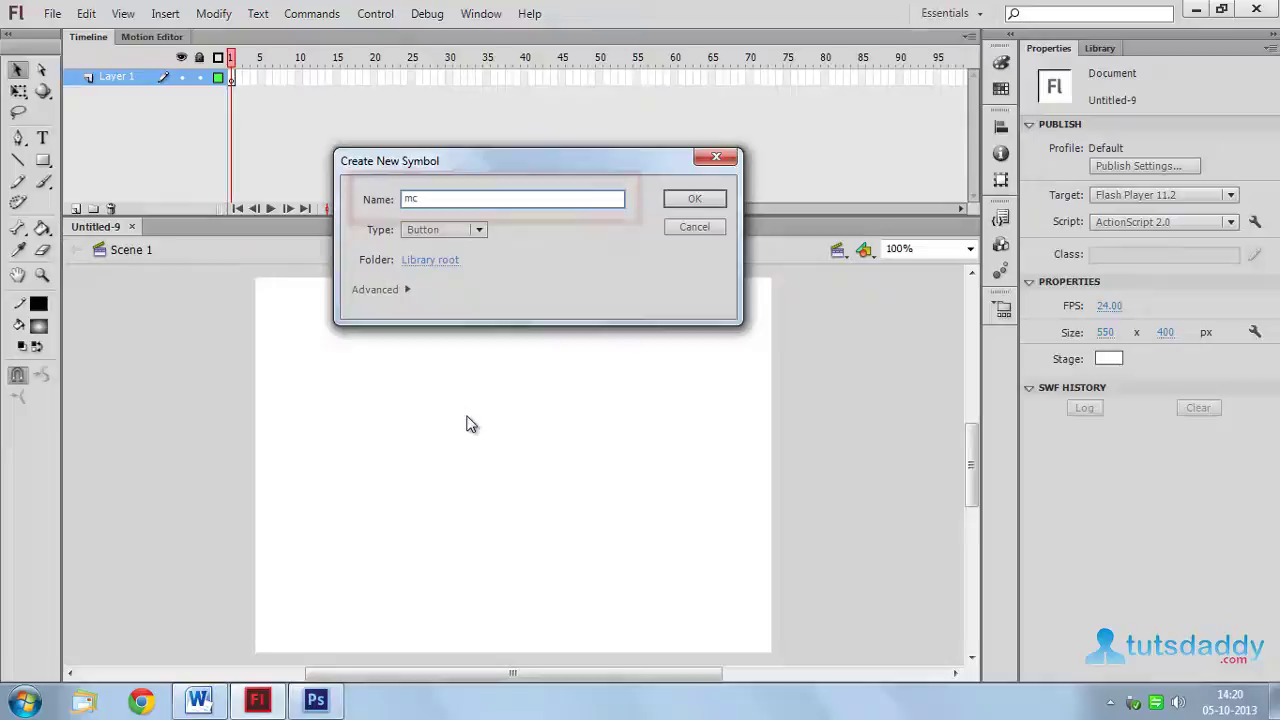
{"action": "left_click", "coordinate": [443, 234]}
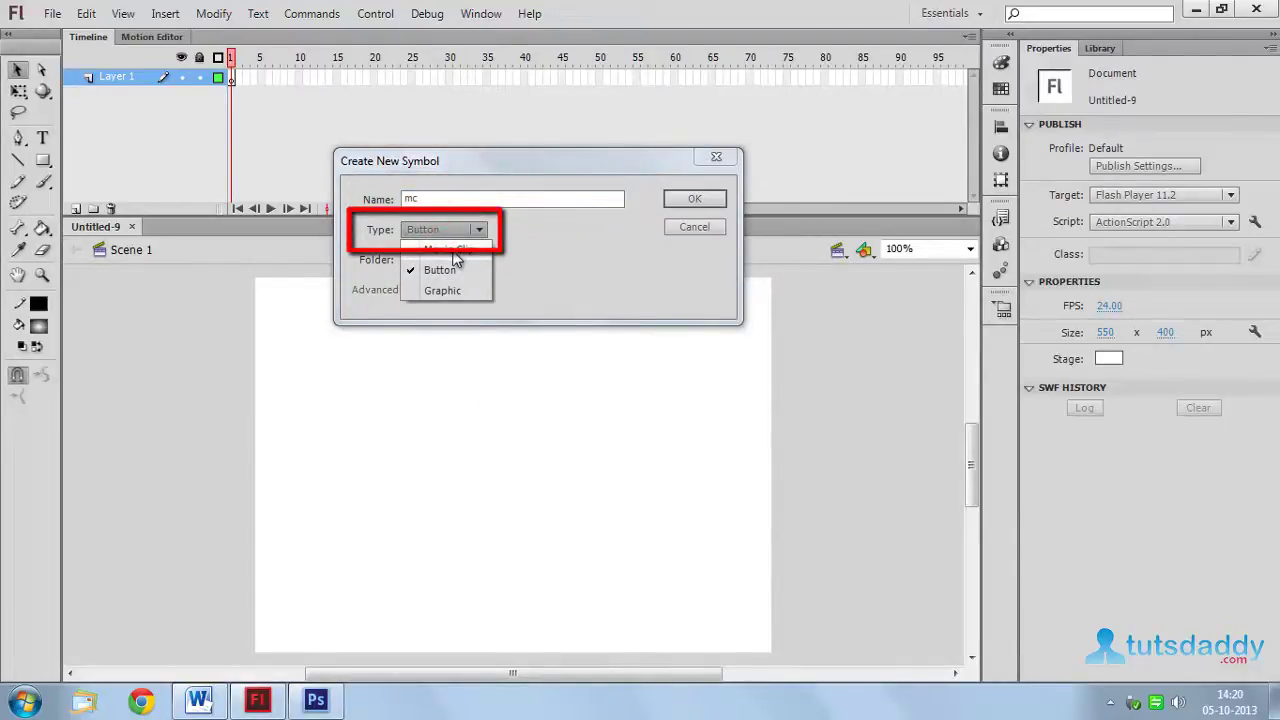
{"action": "left_click", "coordinate": [453, 252]}
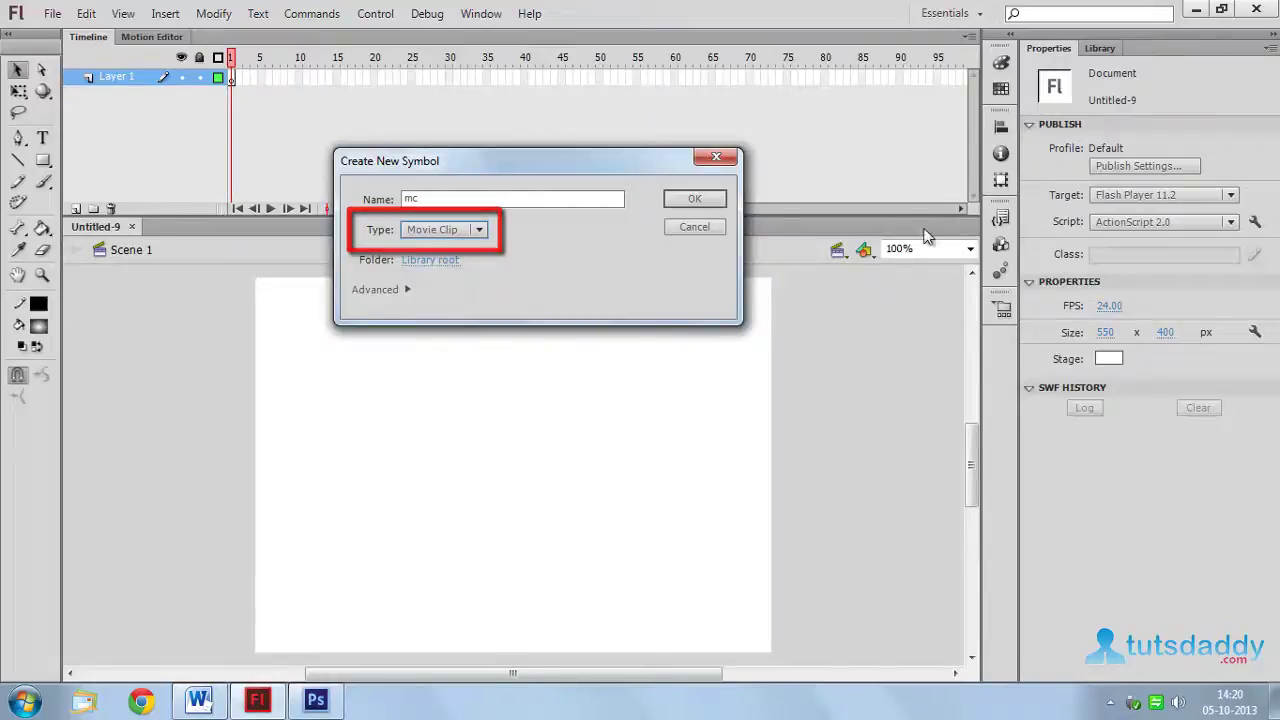
{"action": "left_click", "coordinate": [694, 198]}
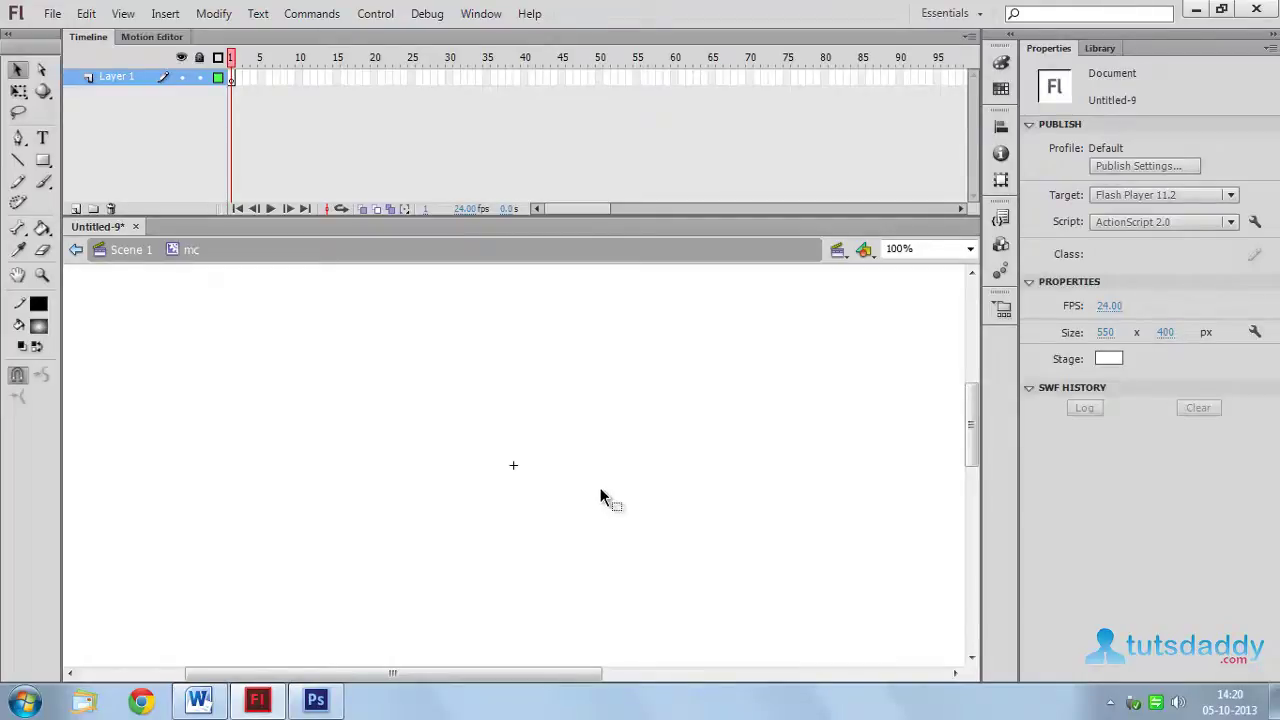
Step: Import mov c.psd from F:\gallery into mc as the Shape 1 layer
{"action": "left_click", "coordinate": [52, 13]}
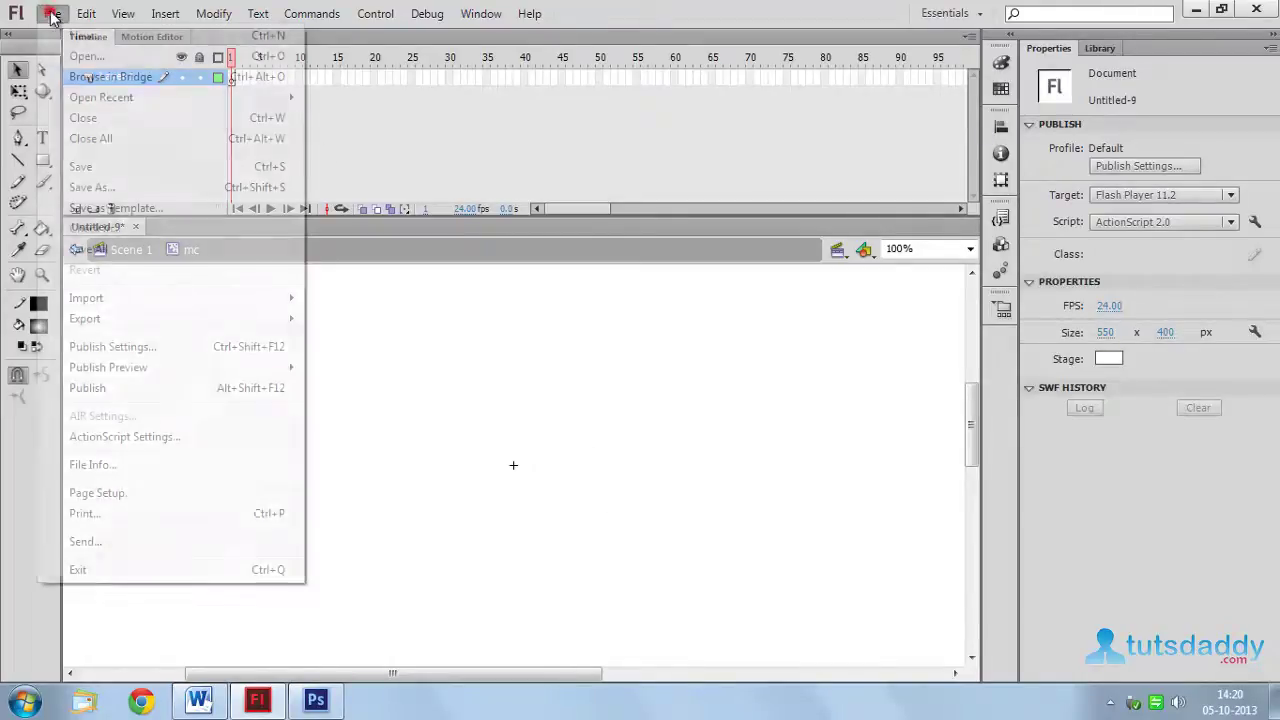
{"action": "left_click", "coordinate": [114, 298]}
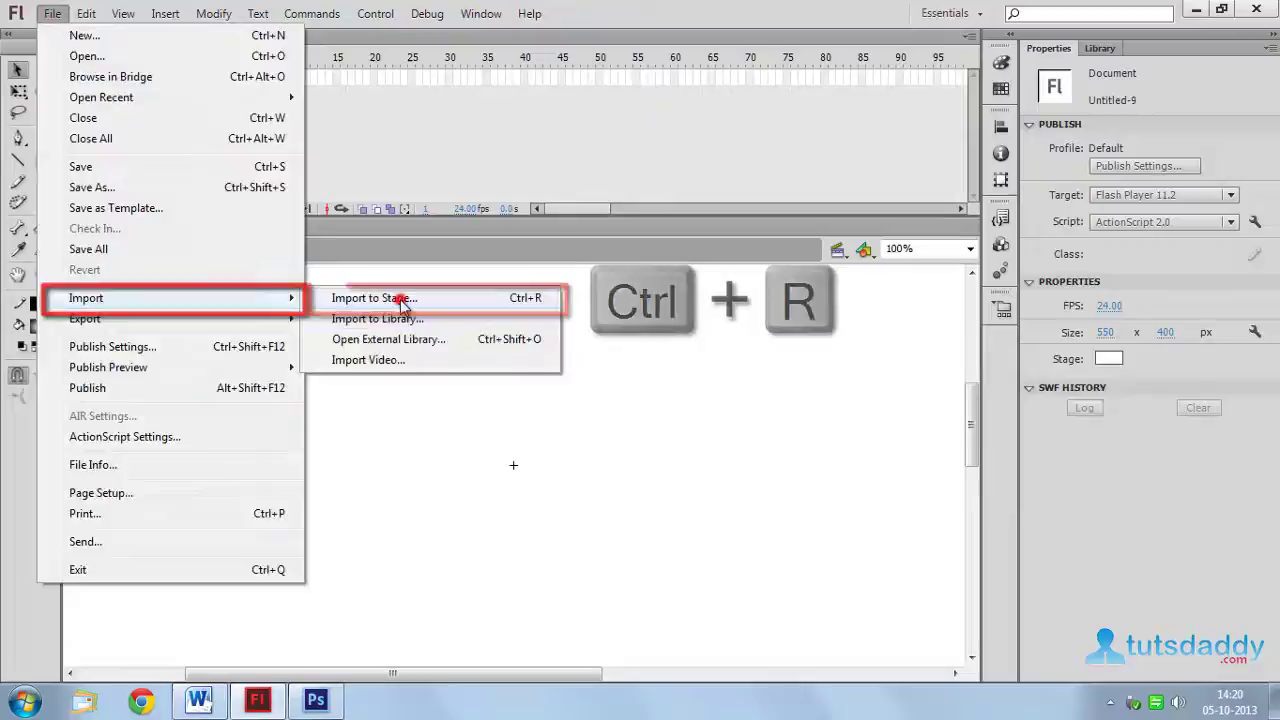
{"action": "left_click", "coordinate": [400, 296]}
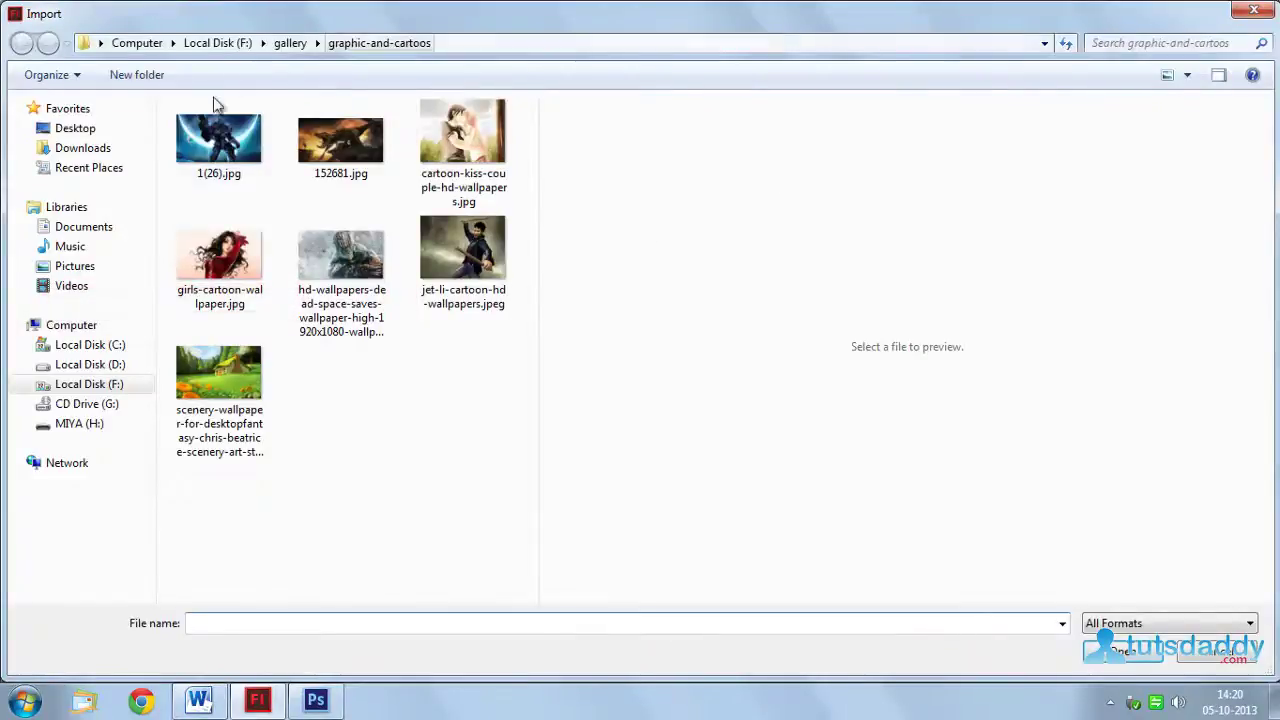
{"action": "left_click", "coordinate": [113, 387]}
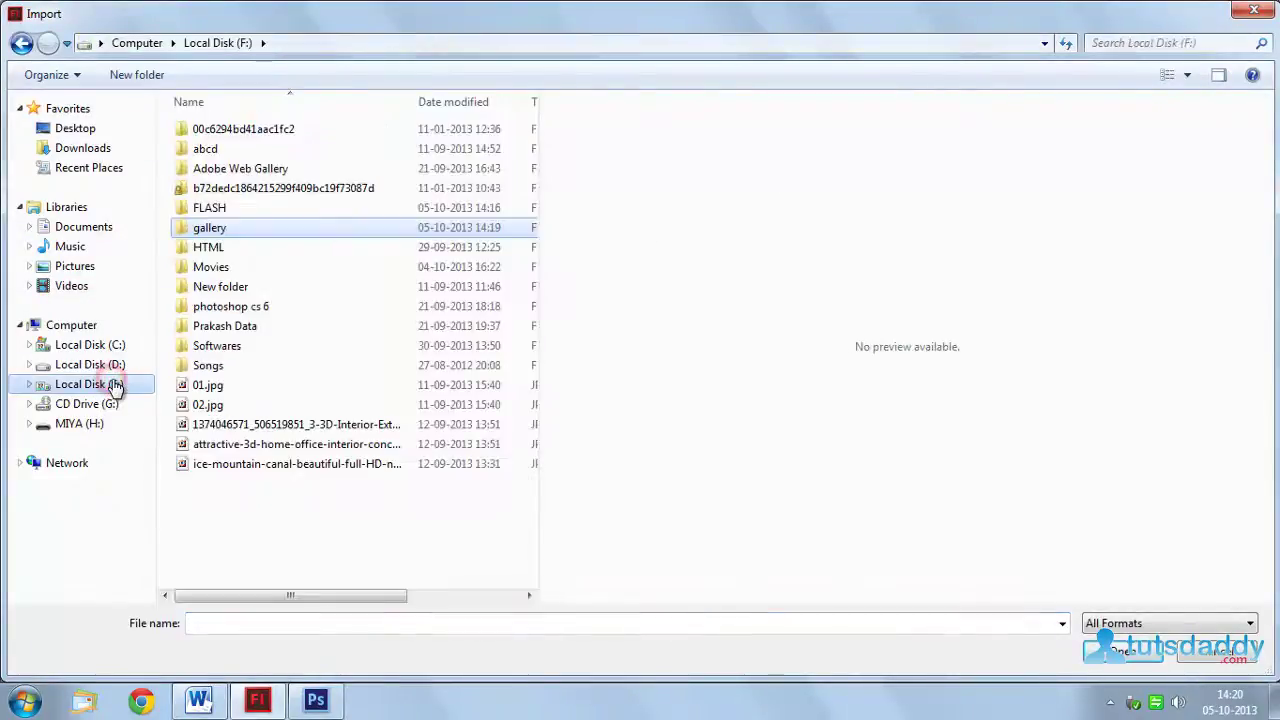
{"action": "double_click", "coordinate": [208, 234]}
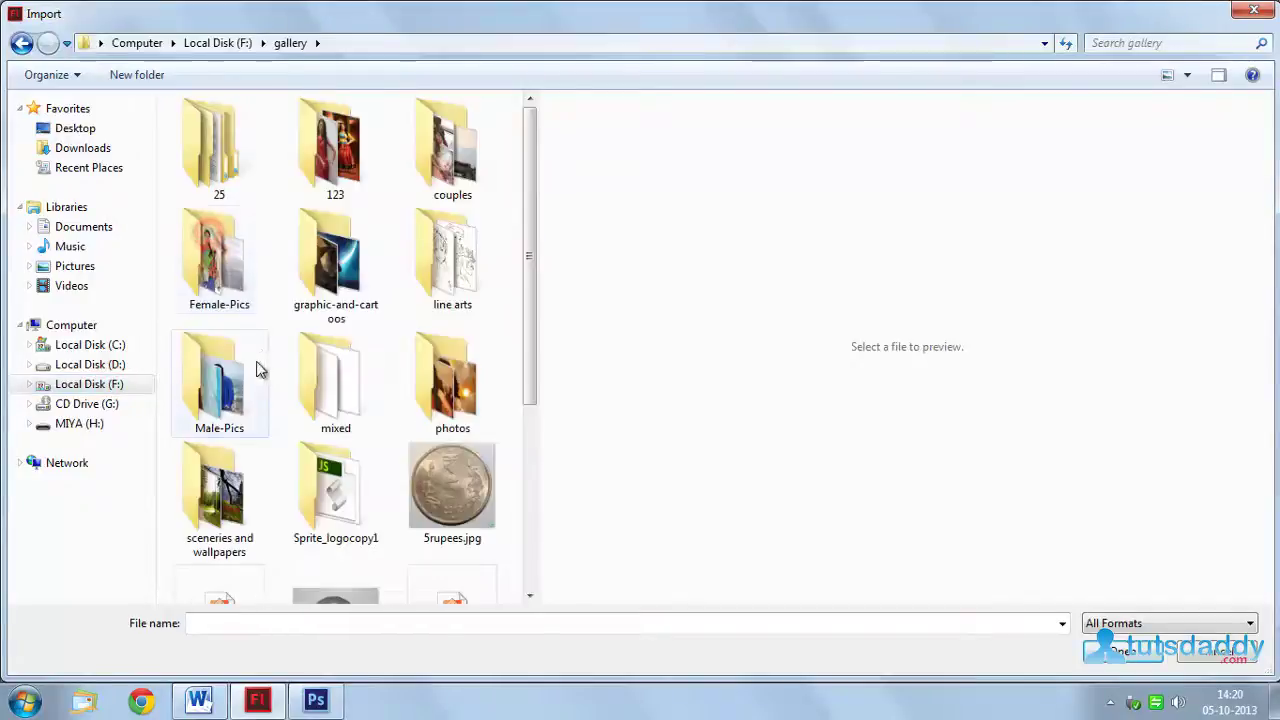
{"action": "left_click", "coordinate": [310, 380]}
{"action": "scroll", "coordinate": [321, 399], "scroll_direction": "down", "scroll_amount": 3}
{"action": "left_click", "coordinate": [452, 435]}
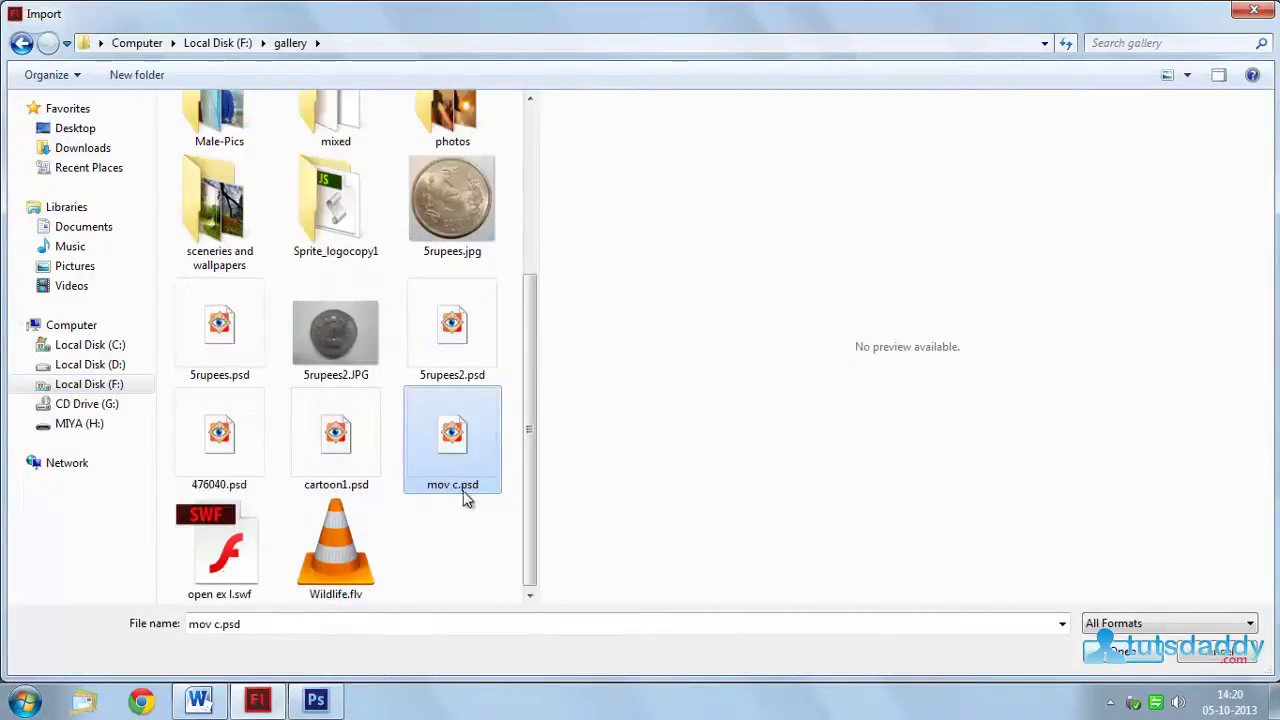
{"action": "left_click", "coordinate": [1120, 651]}
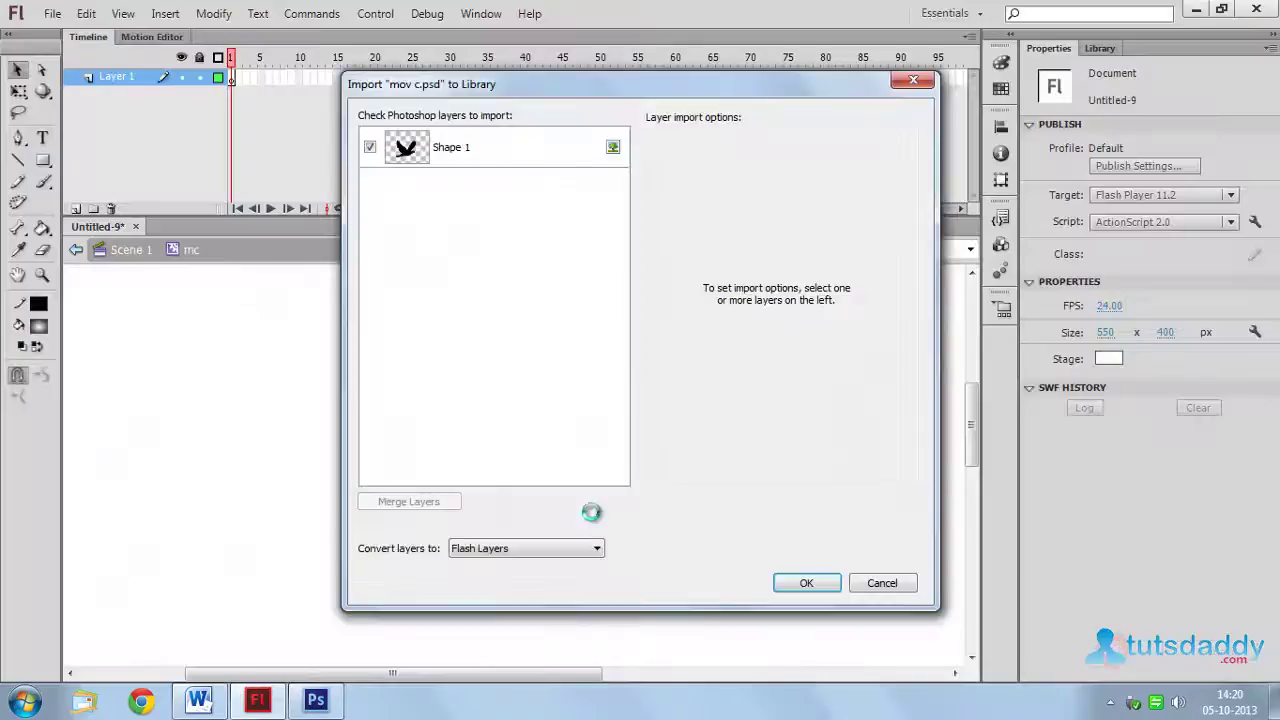
{"action": "left_click", "coordinate": [806, 583]}
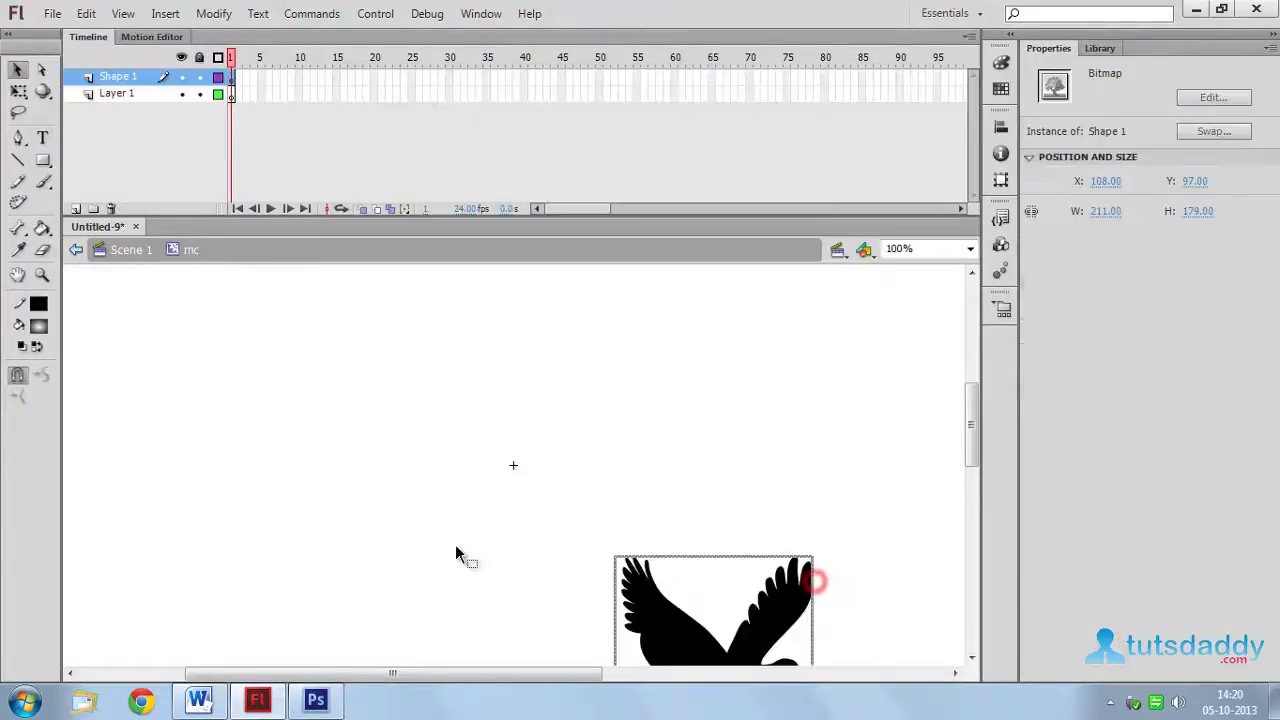
Step: Center the bird on the stage, break it apart, and select its areas by colour
{"action": "left_click_drag", "start_coordinate": [666, 630], "coordinate": [512, 465]}
{"action": "key", "text": "ctrl+b"}
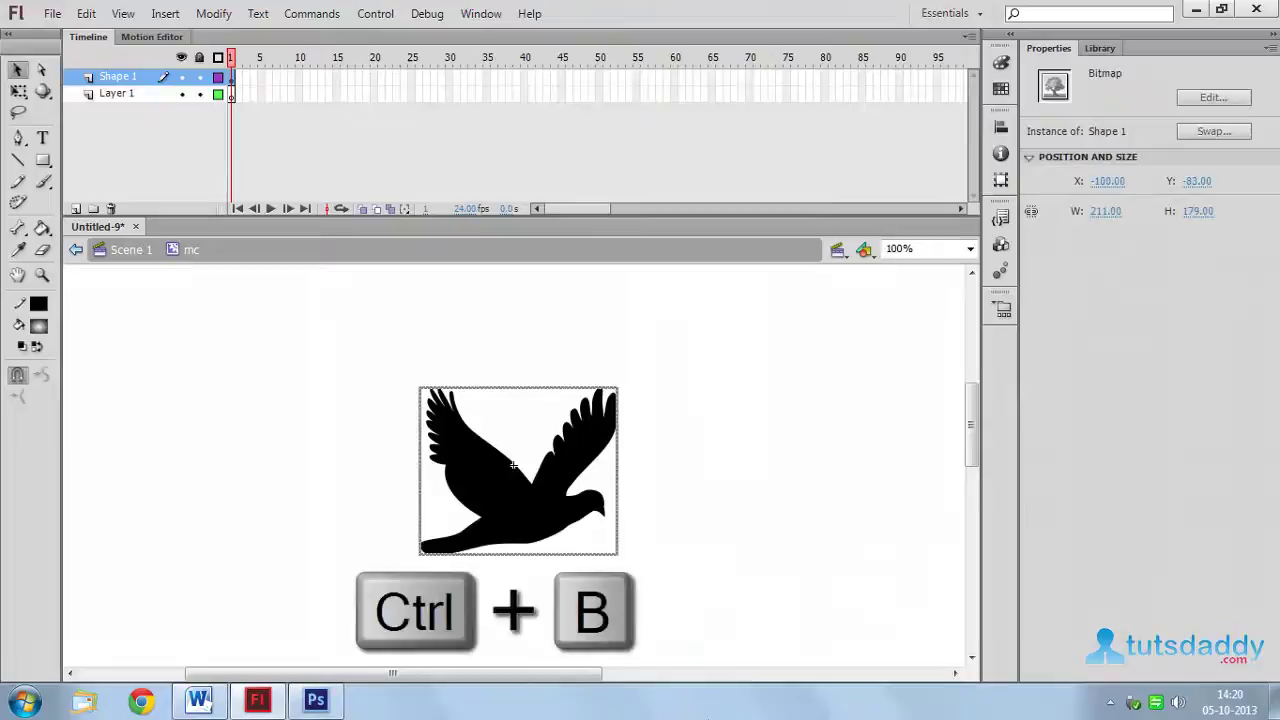
{"action": "left_click", "coordinate": [781, 593]}
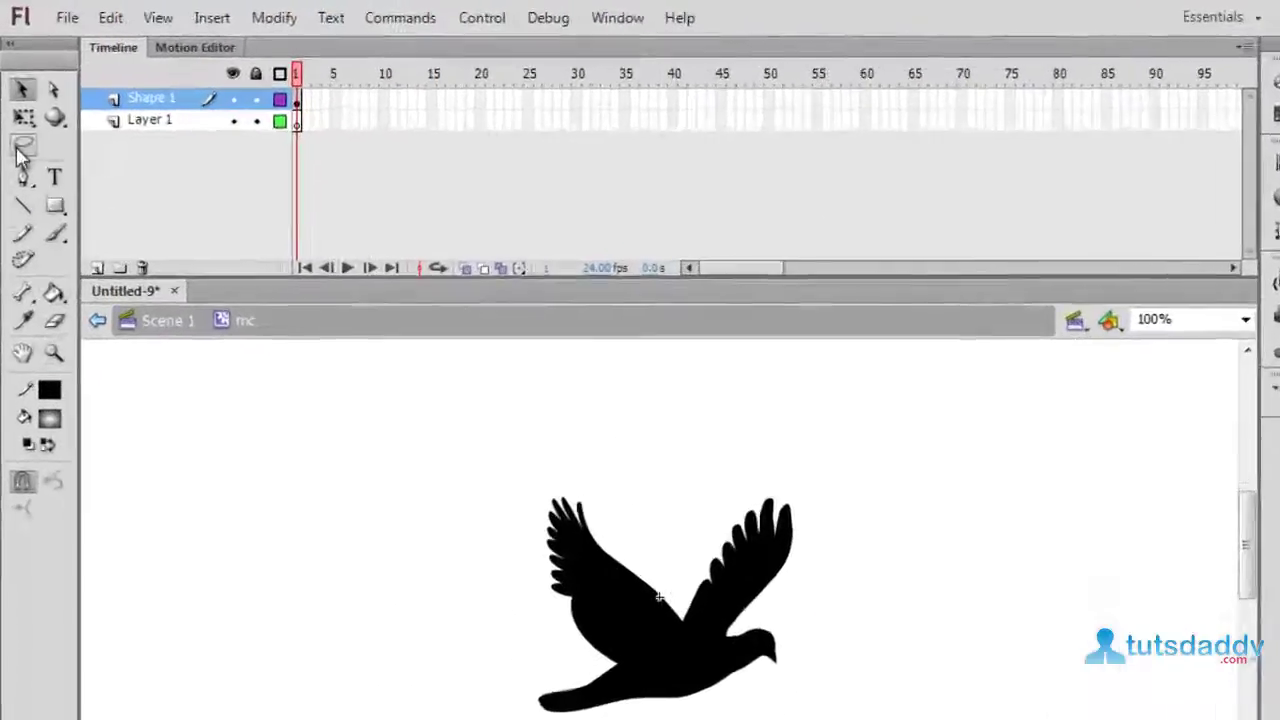
{"action": "left_click", "coordinate": [24, 147]}
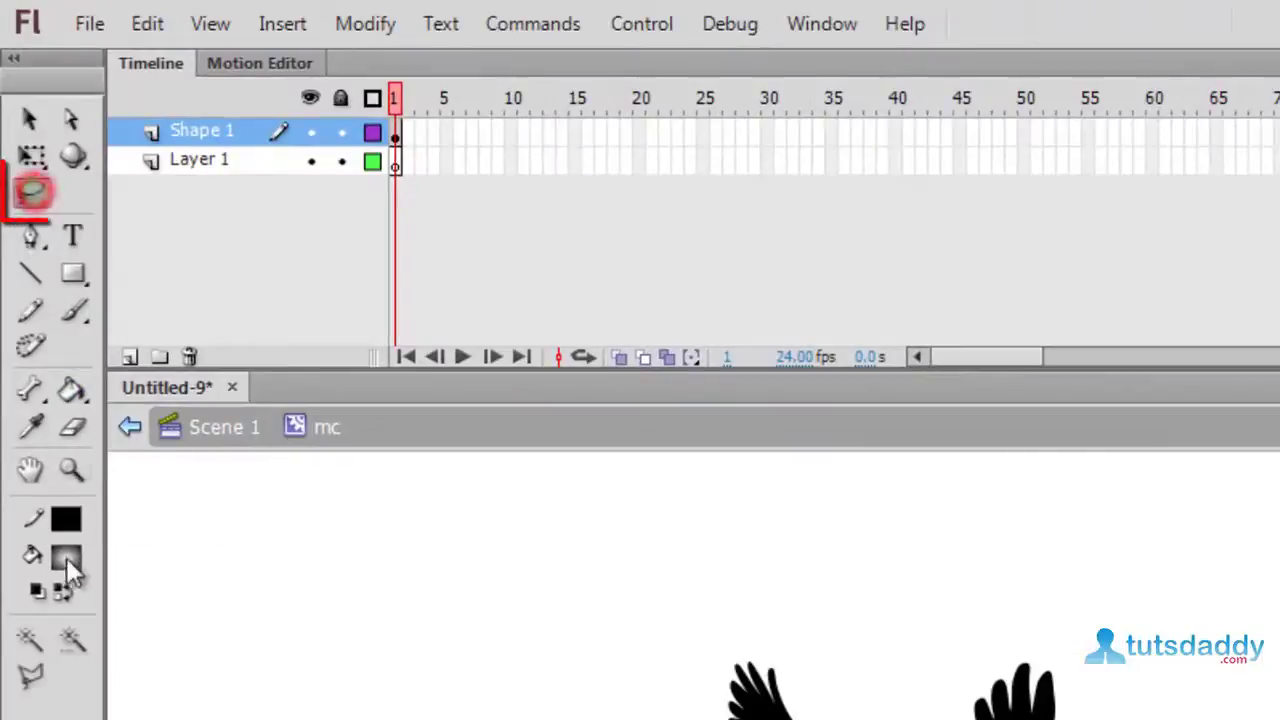
{"action": "left_click", "coordinate": [30, 632]}
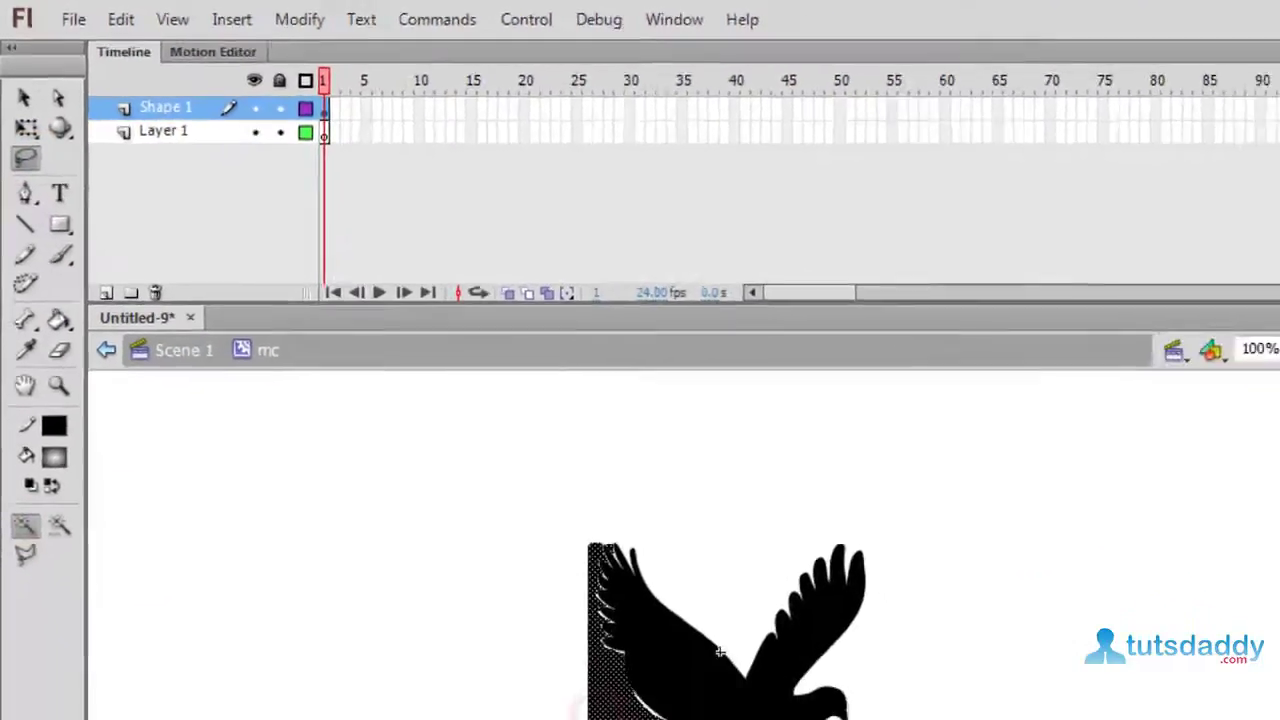
{"action": "left_click", "coordinate": [523, 436]}
{"action": "left_click", "coordinate": [597, 540]}
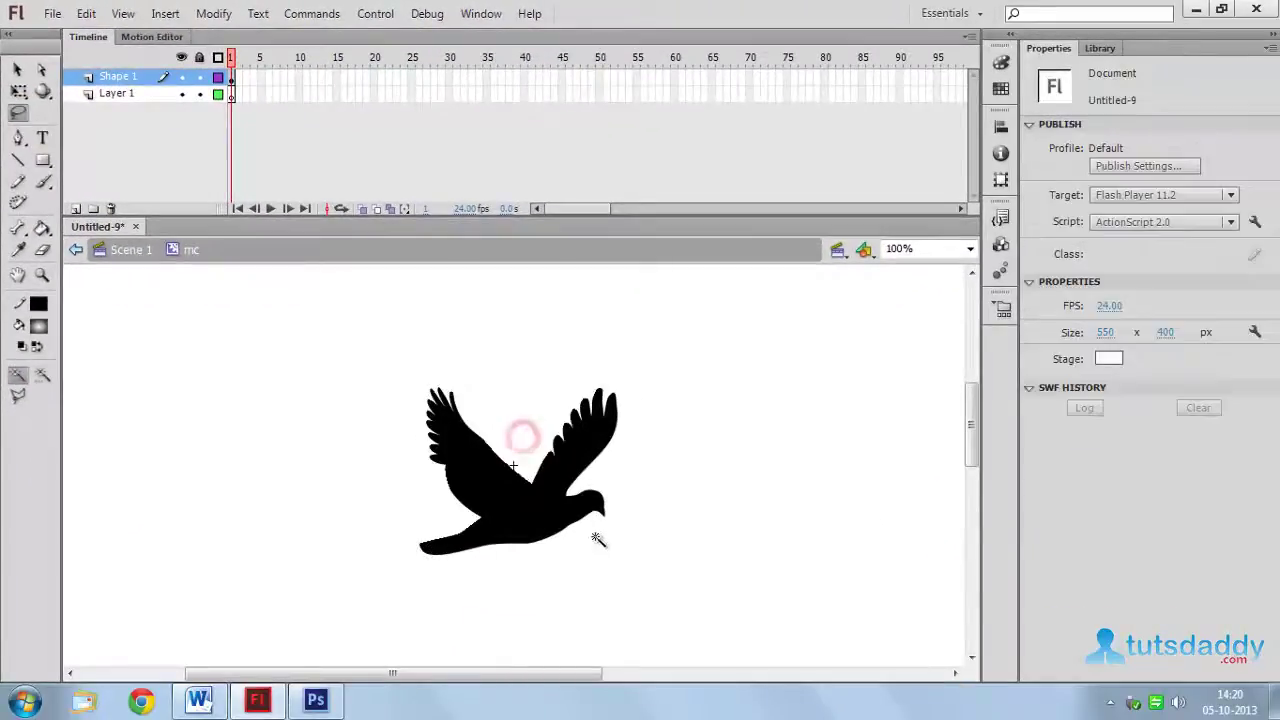
{"action": "left_click", "coordinate": [623, 487]}
{"action": "left_click", "coordinate": [567, 581]}
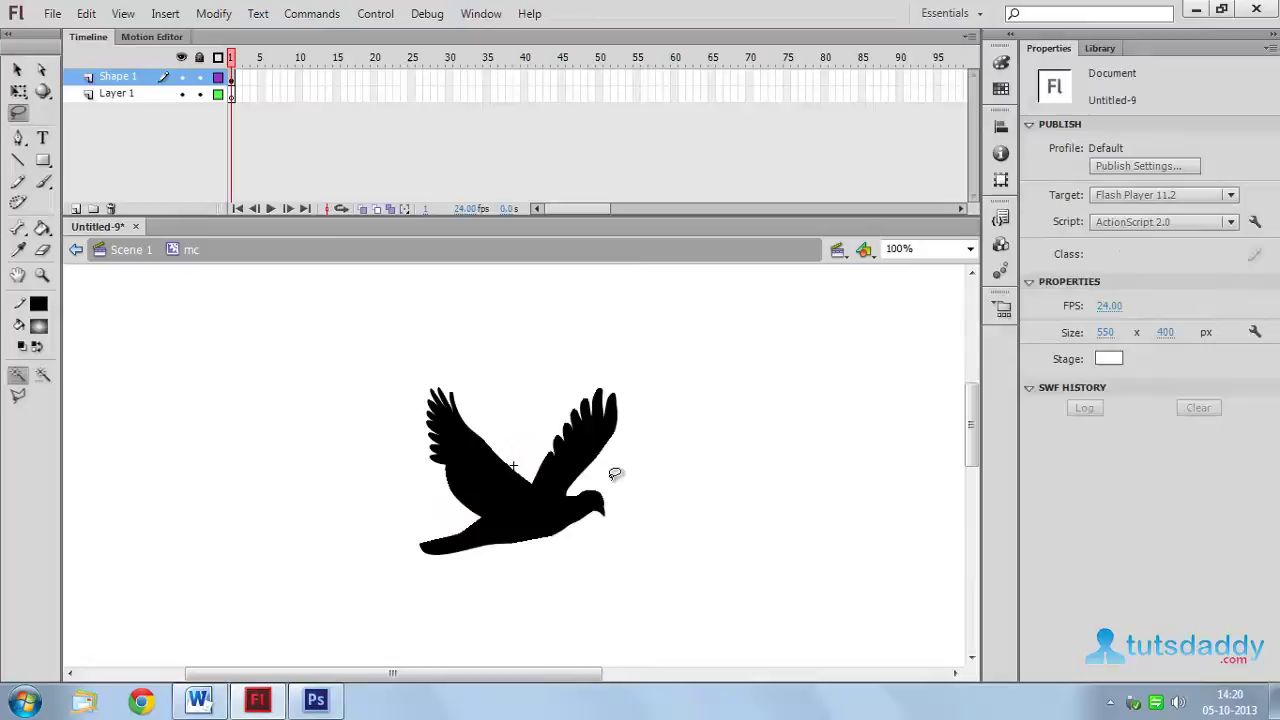
{"action": "left_click", "coordinate": [606, 537]}
Step: Lasso the stray slivers along the bird's top and wing edge and delete them
{"action": "left_click", "coordinate": [233, 80]}
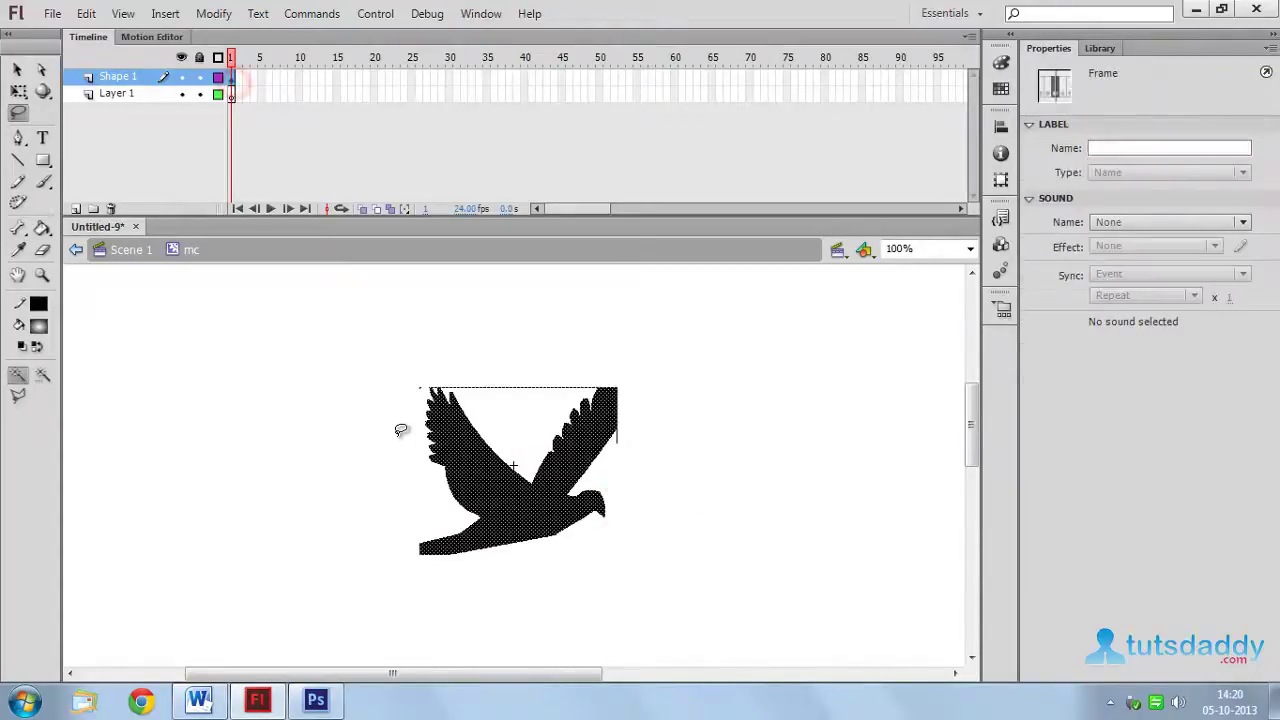
{"action": "left_click_drag", "start_coordinate": [428, 351], "coordinate": [417, 378]}
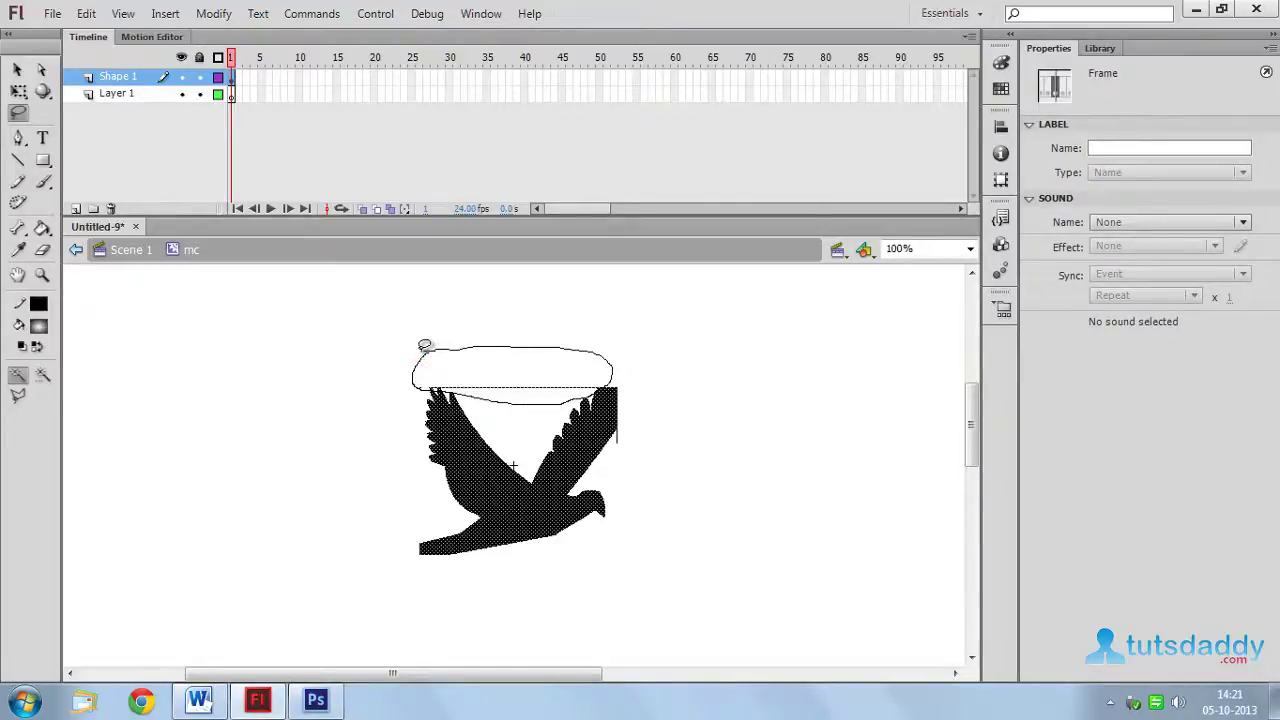
{"action": "left_click_drag", "start_coordinate": [425, 346], "coordinate": [426, 347]}
{"action": "left_click", "coordinate": [655, 433]}
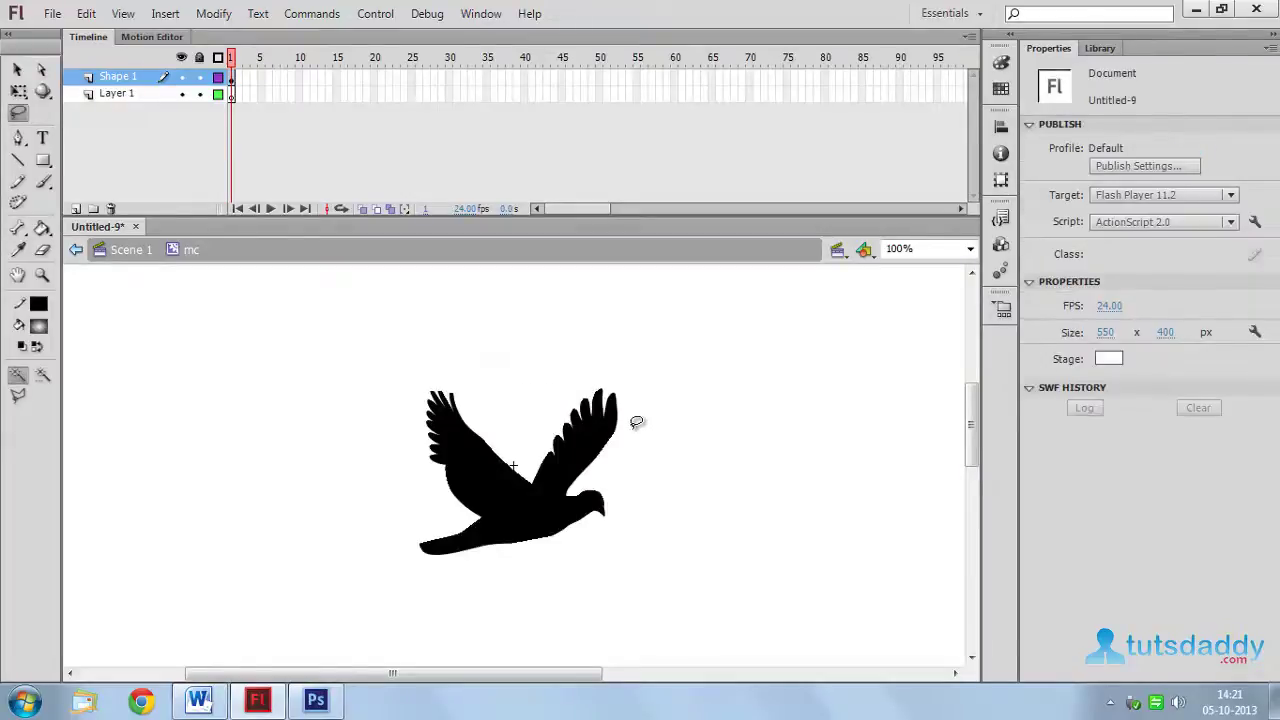
{"action": "left_click", "coordinate": [600, 430]}
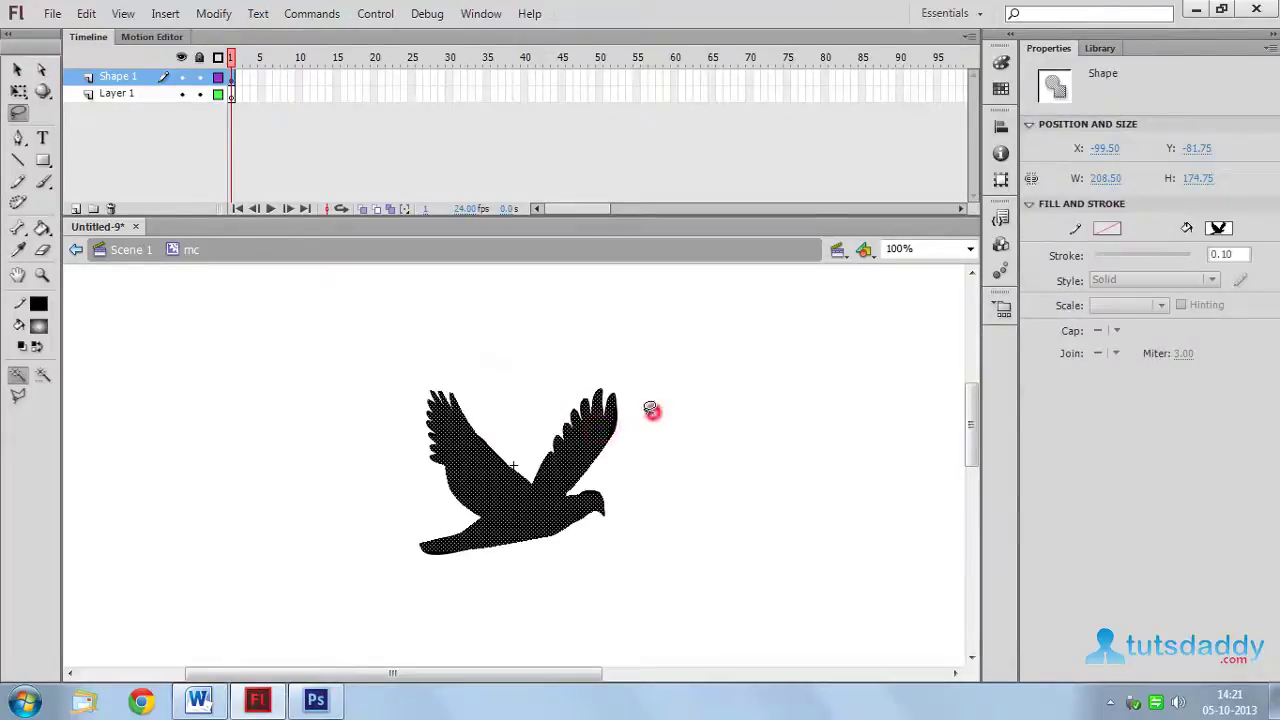
{"action": "left_click_drag", "start_coordinate": [671, 452], "coordinate": [665, 494]}
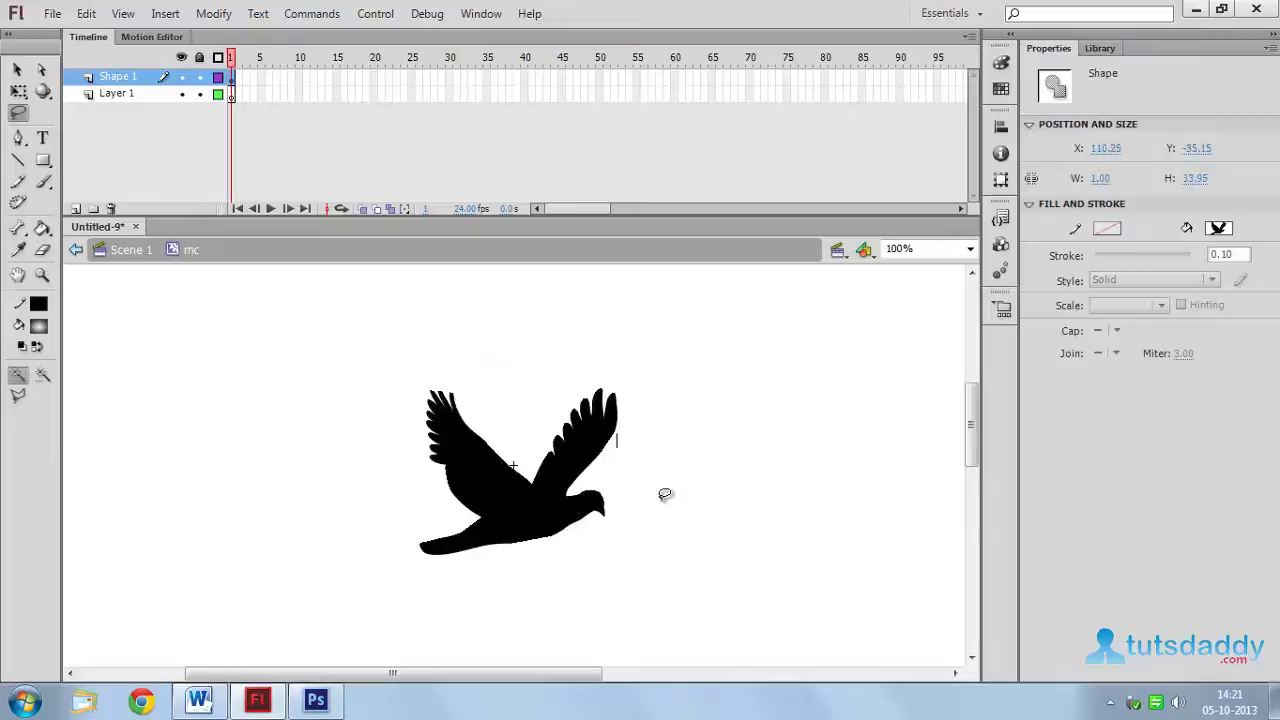
{"action": "mouse_move", "coordinate": [657, 449]}
{"action": "left_mouse_down"}
{"action": "mouse_move", "coordinate": [616, 428]}
{"action": "mouse_move", "coordinate": [611, 449]}
{"action": "mouse_move", "coordinate": [645, 470]}
{"action": "left_mouse_up"}
{"action": "key", "text": "Delete"}
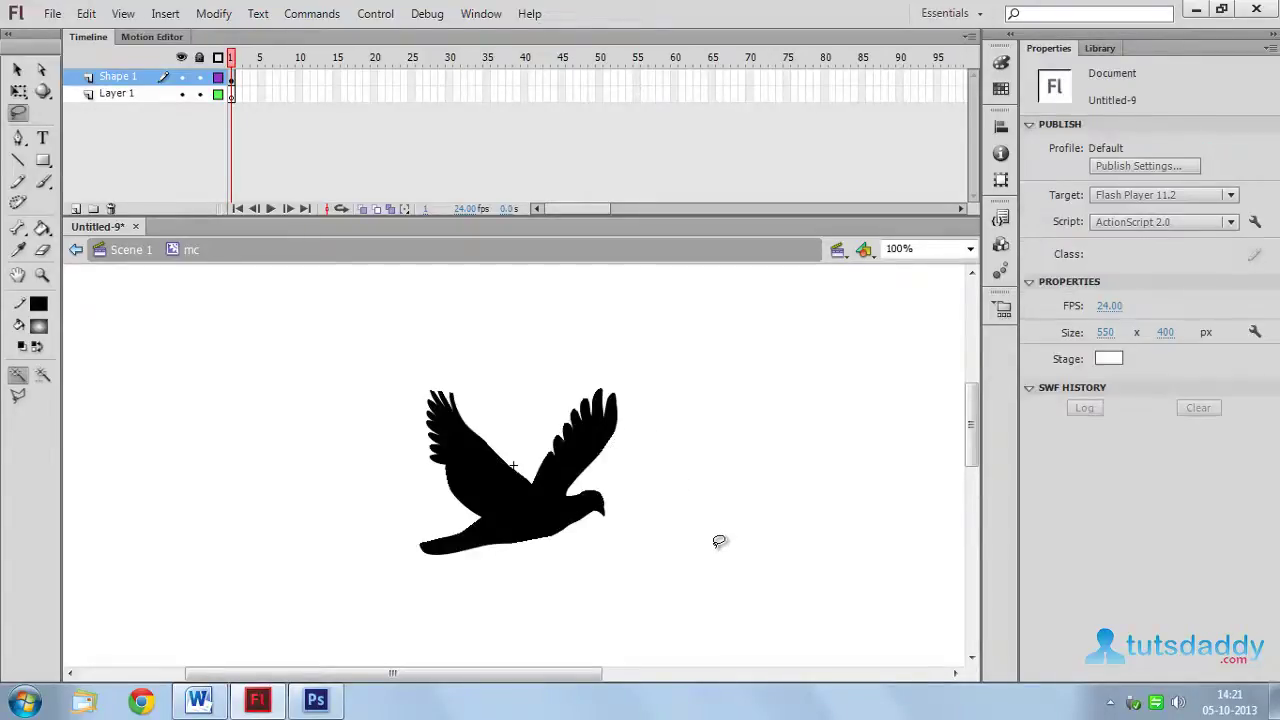
Step: Add a keyframe at frame 2 and flip the bird's left wing down below the body
{"action": "left_click", "coordinate": [229, 78]}
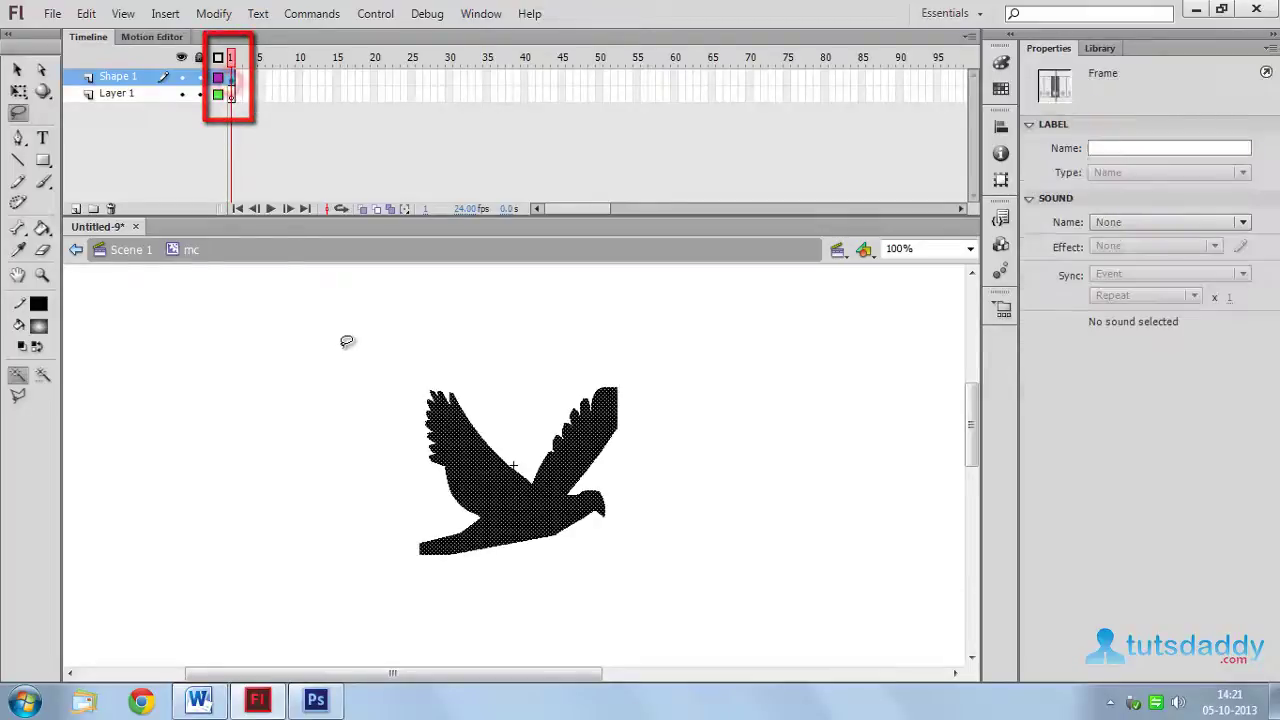
{"action": "key", "text": "F6"}
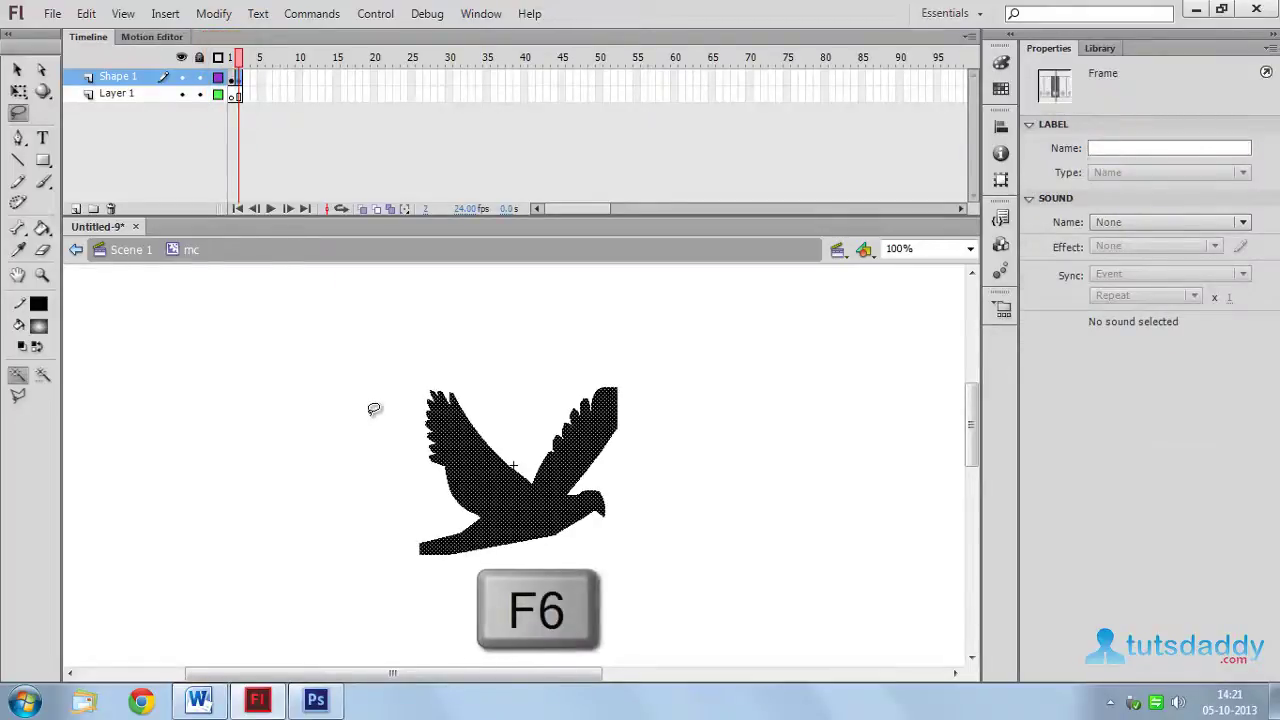
{"action": "left_click", "coordinate": [331, 371]}
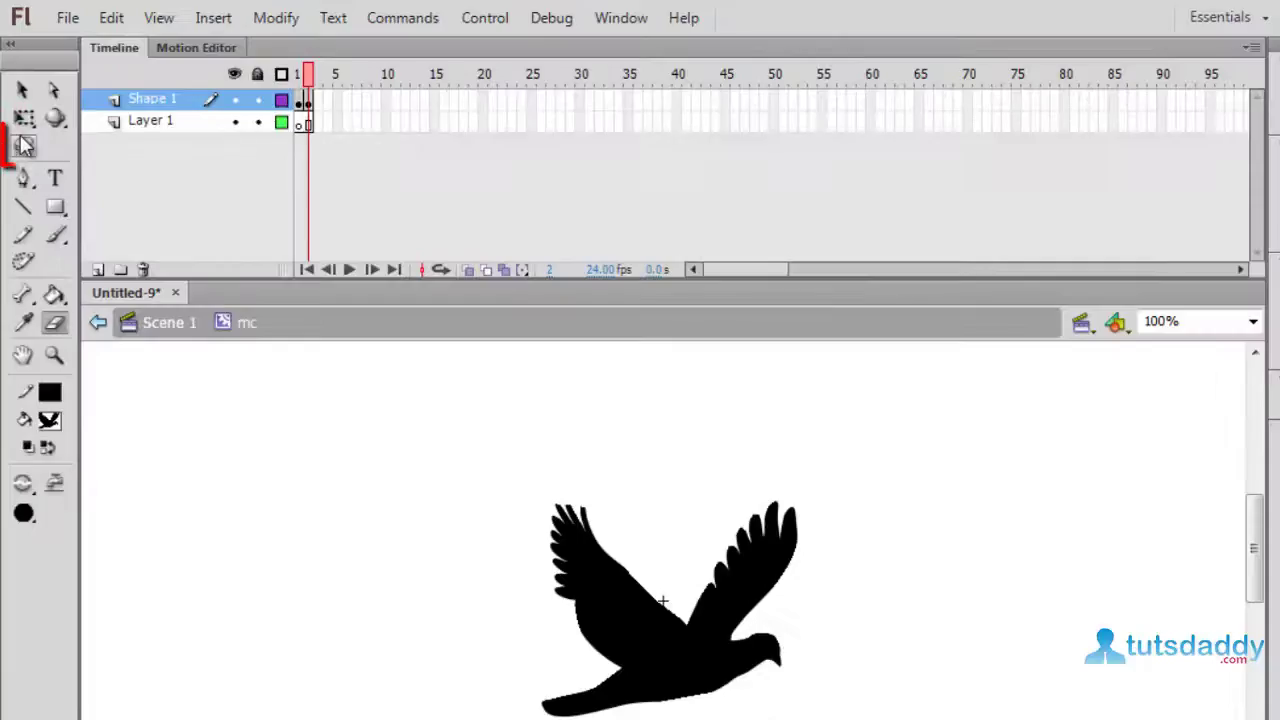
{"action": "left_click", "coordinate": [25, 146]}
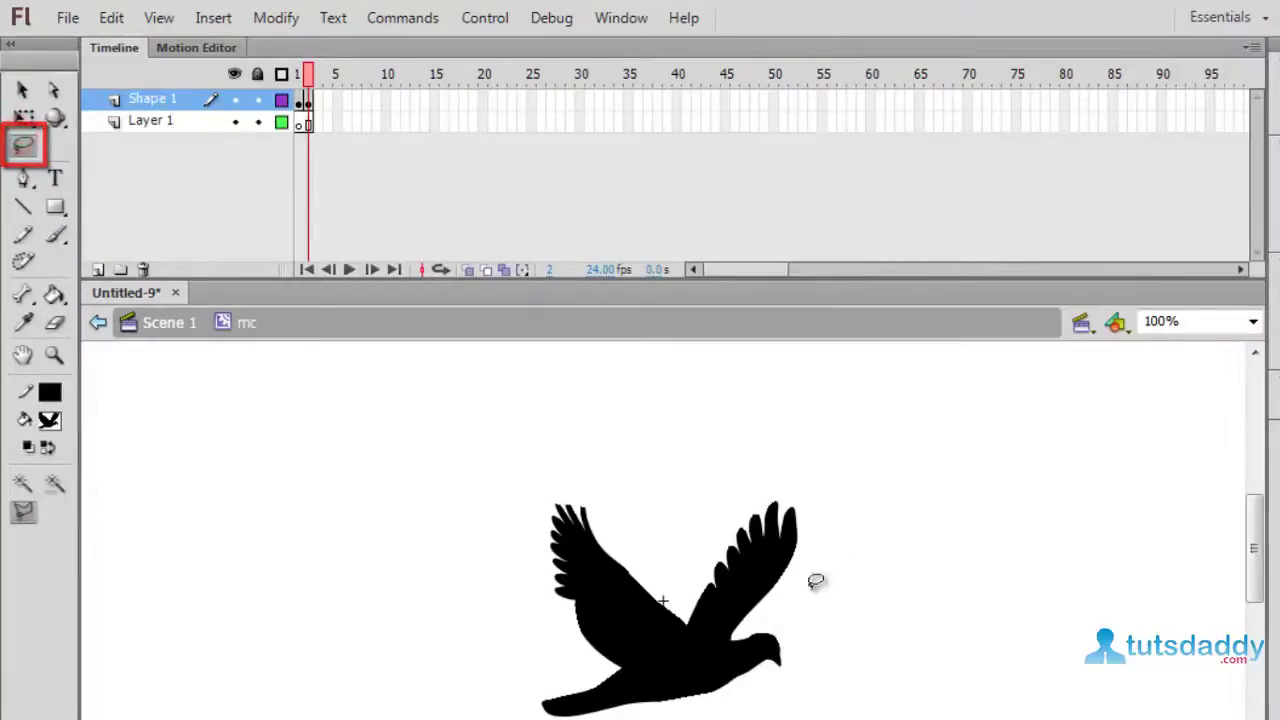
{"action": "left_click", "coordinate": [646, 490]}
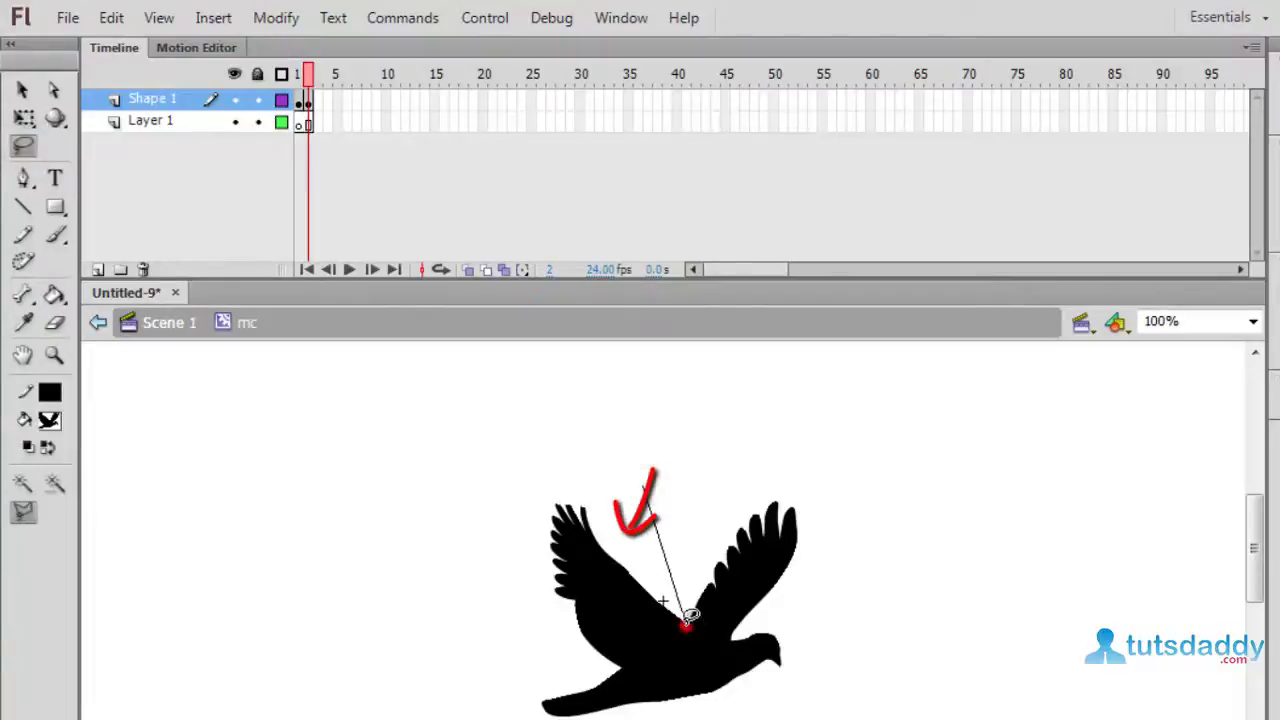
{"action": "left_click", "coordinate": [684, 624]}
{"action": "left_click", "coordinate": [620, 664]}
{"action": "left_click", "coordinate": [560, 650]}
{"action": "left_click", "coordinate": [479, 560]}
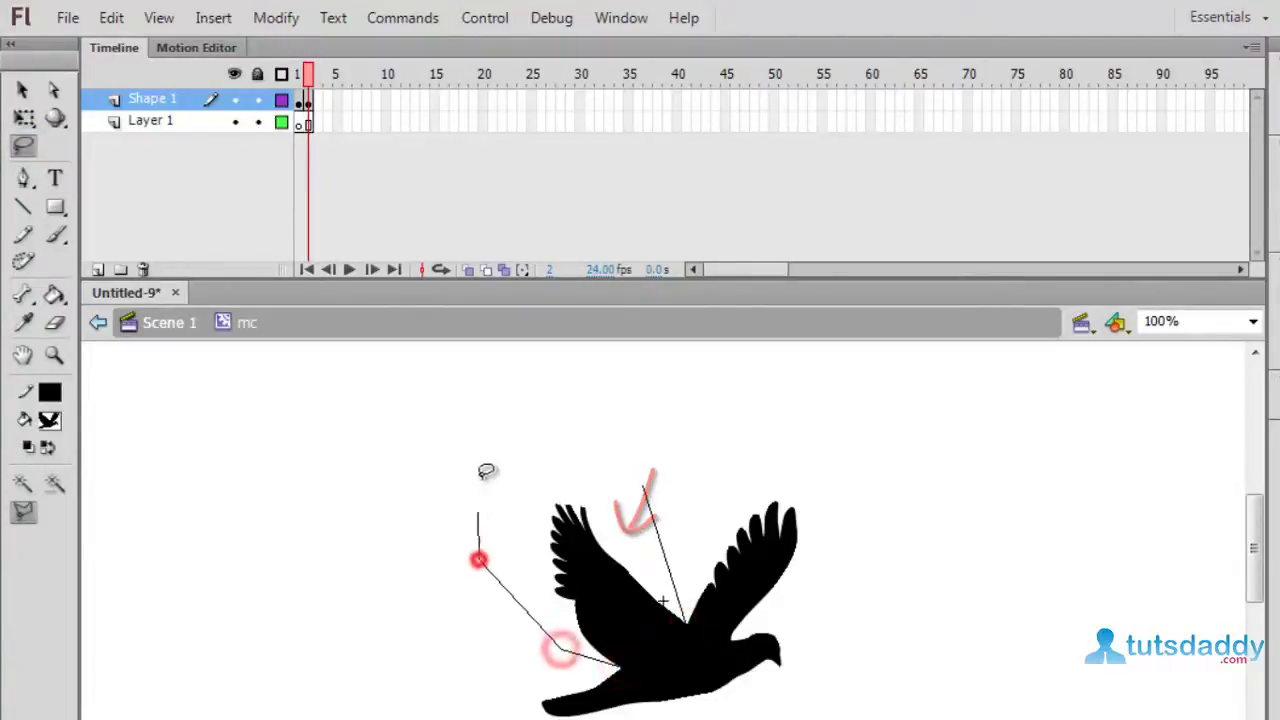
{"action": "left_click", "coordinate": [482, 477]}
{"action": "left_click", "coordinate": [580, 471]}
{"action": "left_click", "coordinate": [647, 490]}
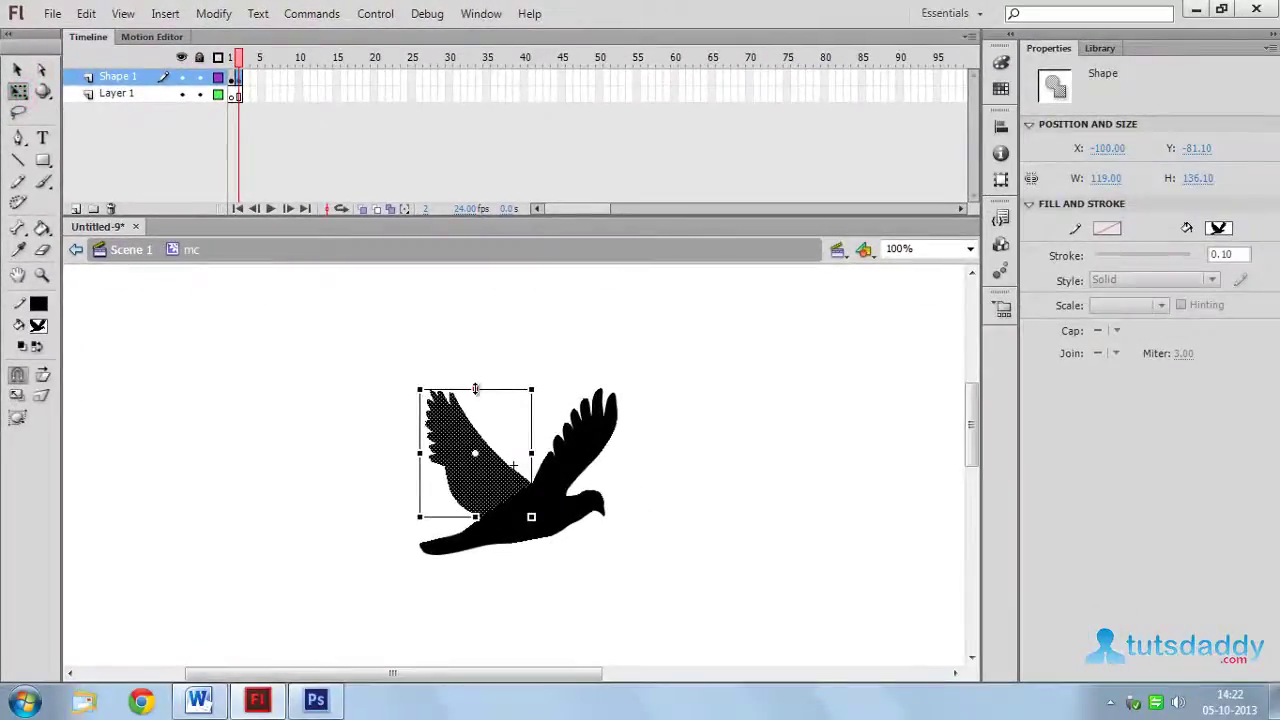
{"action": "left_click_drag", "start_coordinate": [476, 389], "coordinate": [476, 660]}
{"action": "left_click_drag", "start_coordinate": [545, 510], "coordinate": [540, 553]}
{"action": "left_click_drag", "start_coordinate": [560, 651], "coordinate": [550, 632]}
{"action": "left_click", "coordinate": [660, 520]}
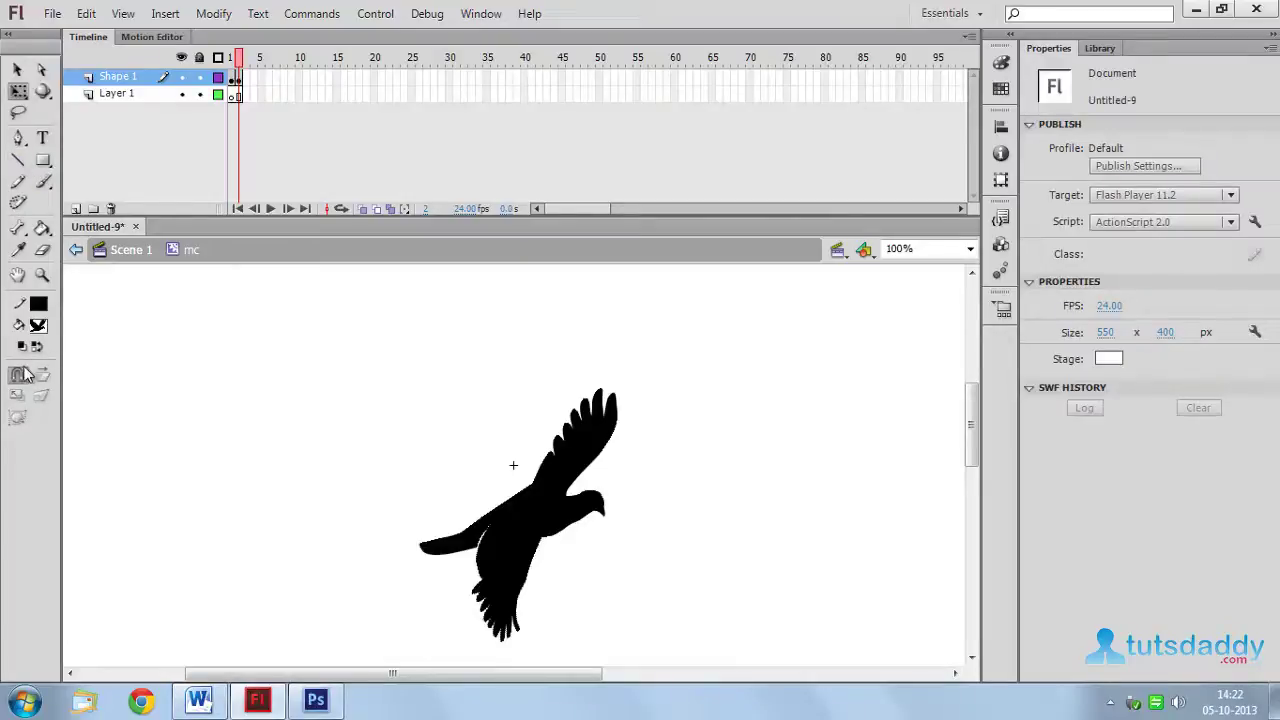
Step: Lasso the upper wing and flip it down below the body with Free Transform
{"action": "left_click", "coordinate": [22, 114]}
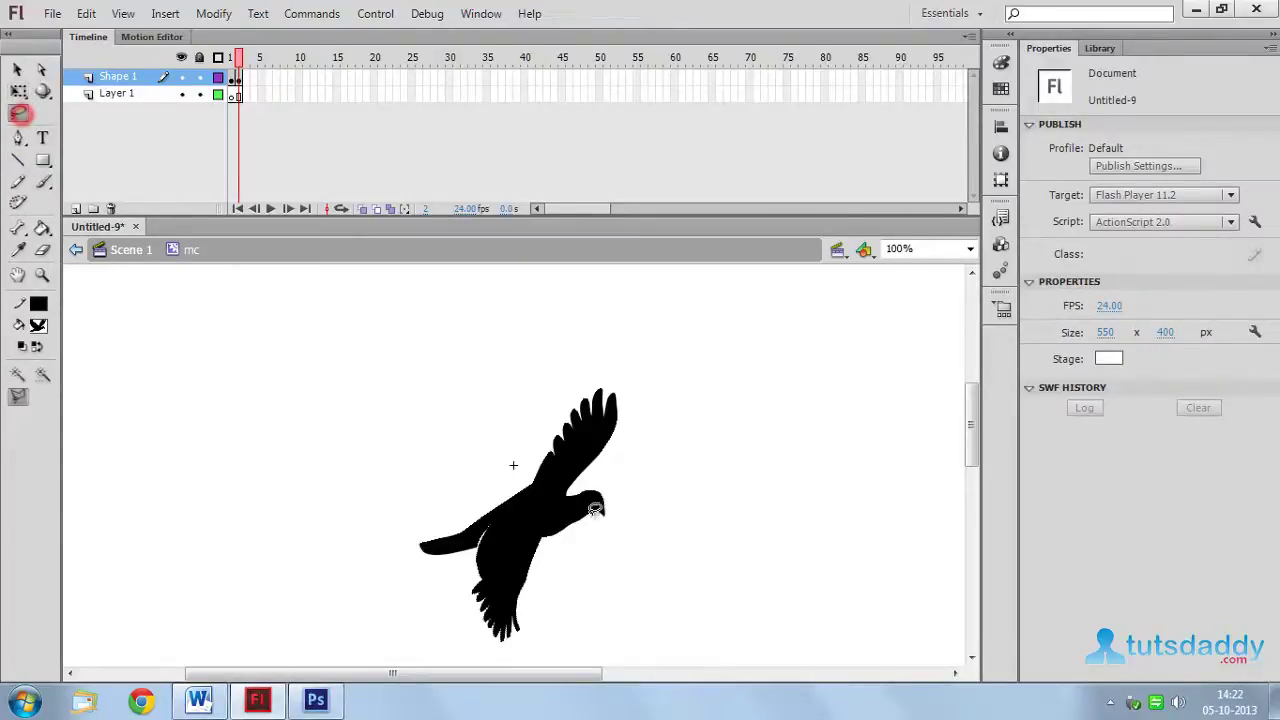
{"action": "left_click", "coordinate": [546, 394]}
{"action": "left_click", "coordinate": [509, 487]}
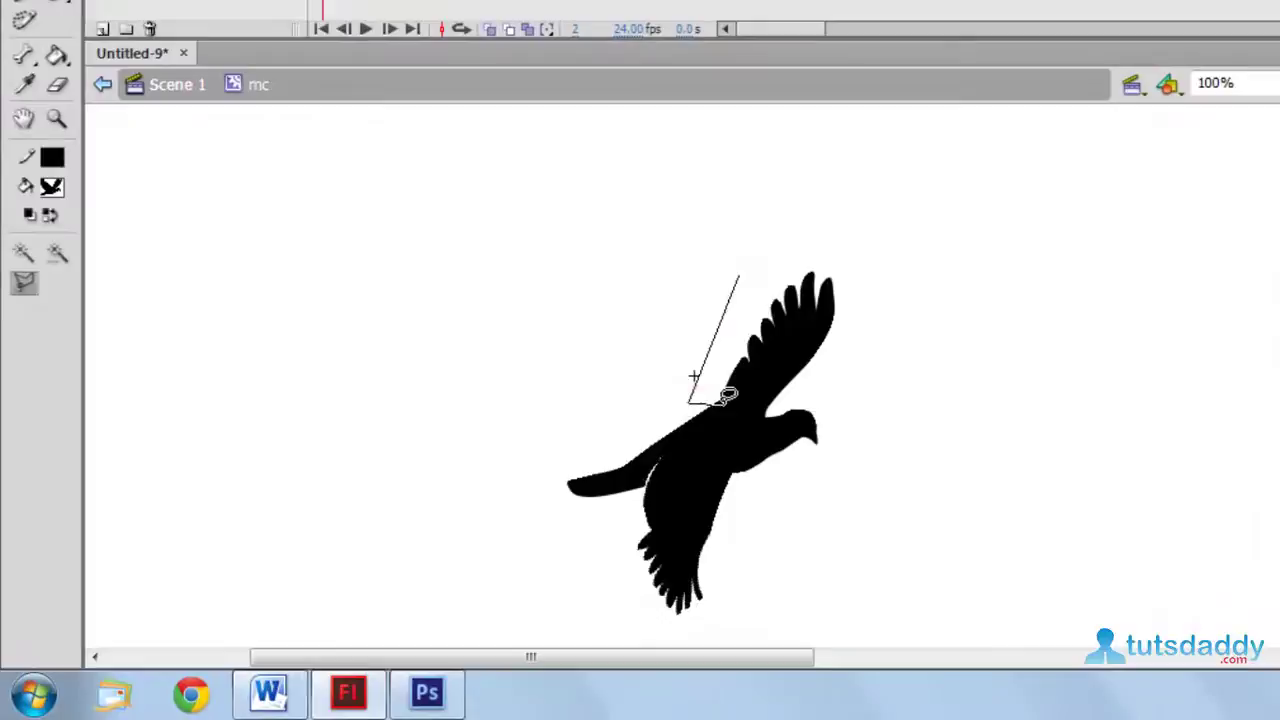
{"action": "left_click", "coordinate": [716, 404]}
{"action": "left_click", "coordinate": [763, 415]}
{"action": "left_click", "coordinate": [850, 347]}
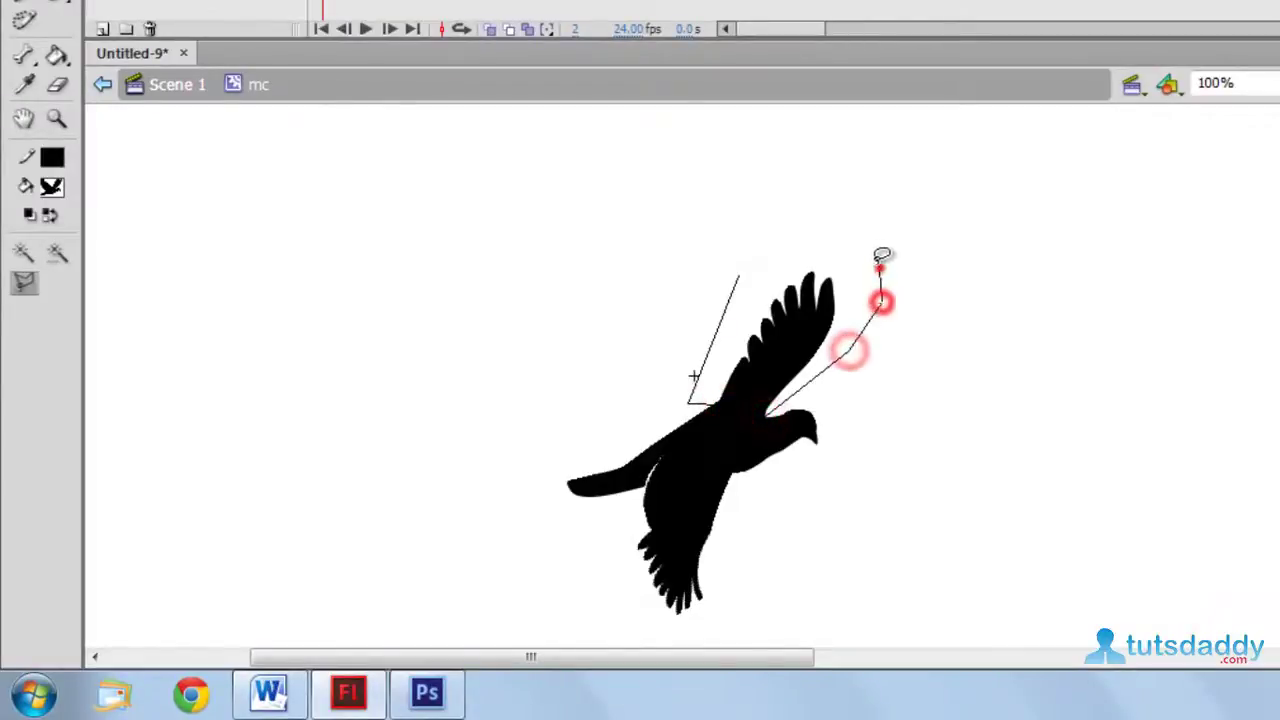
{"action": "left_click", "coordinate": [878, 268]}
{"action": "left_click", "coordinate": [738, 272]}
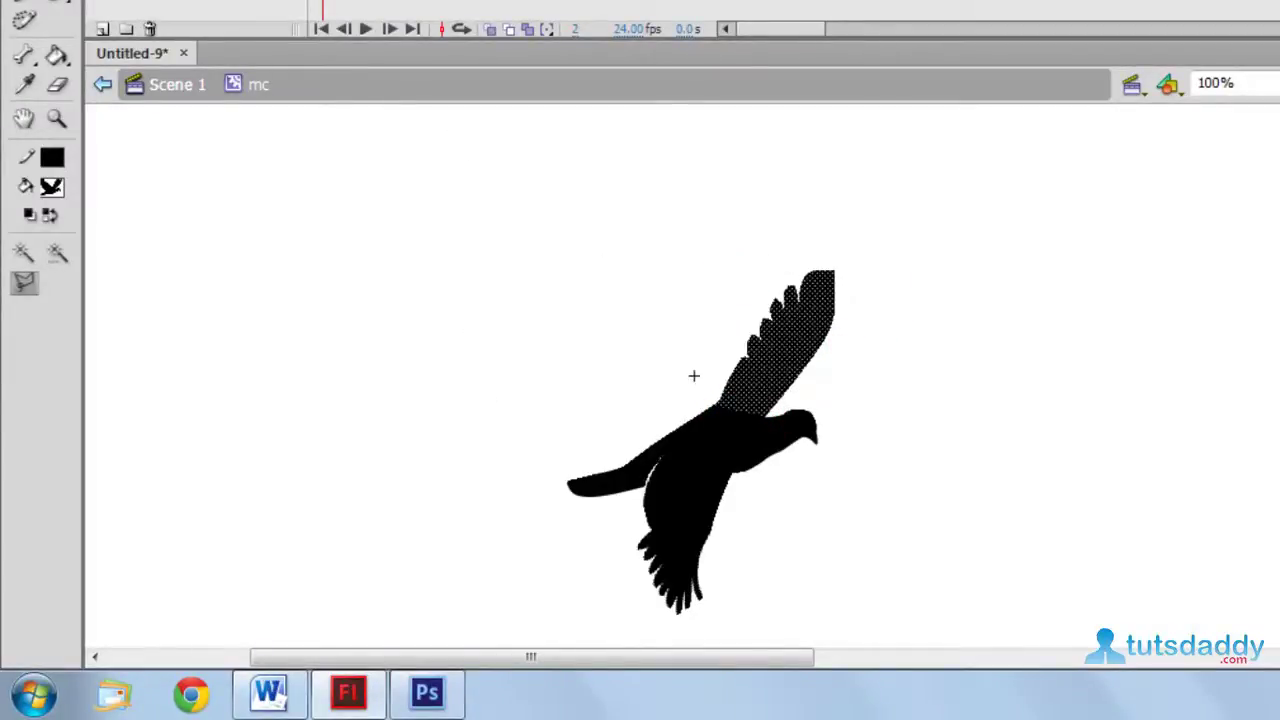
{"action": "key", "text": "q"}
{"action": "left_click_drag", "start_coordinate": [776, 272], "coordinate": [771, 536]}
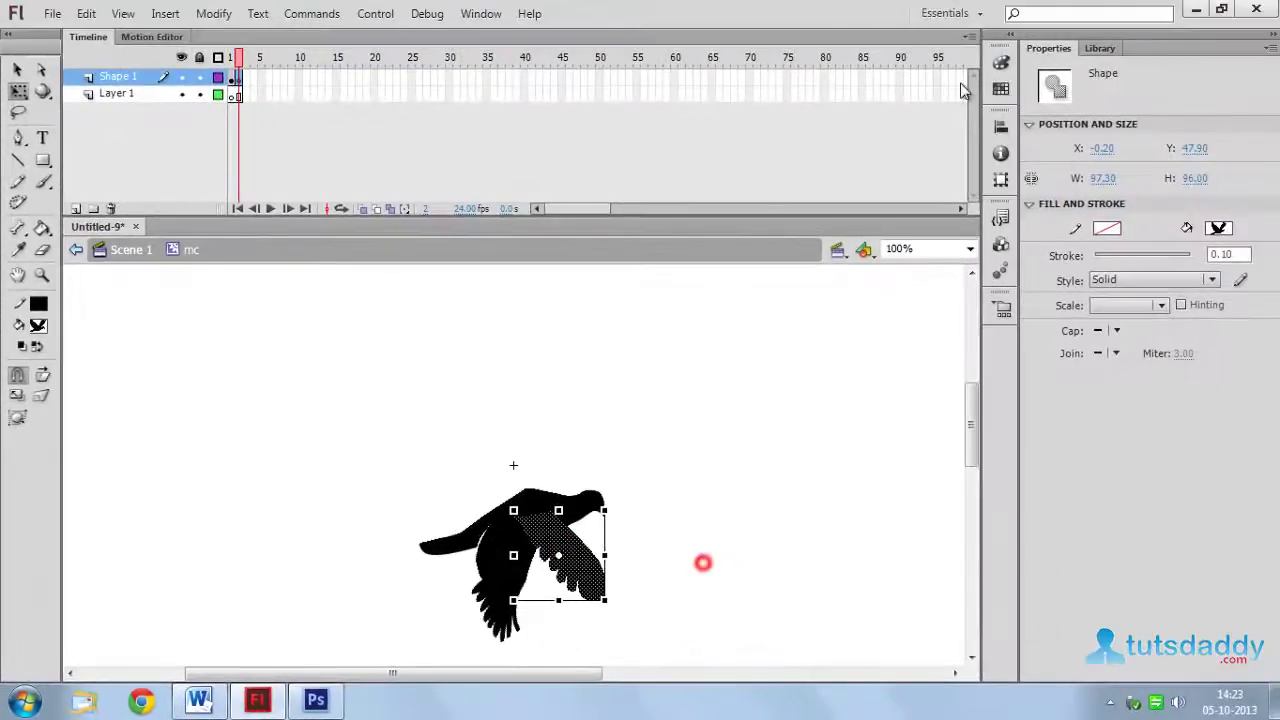
Step: Erase the leftover fragment beside frame 2's lowered wing and deselect
{"action": "left_click", "coordinate": [52, 140]}
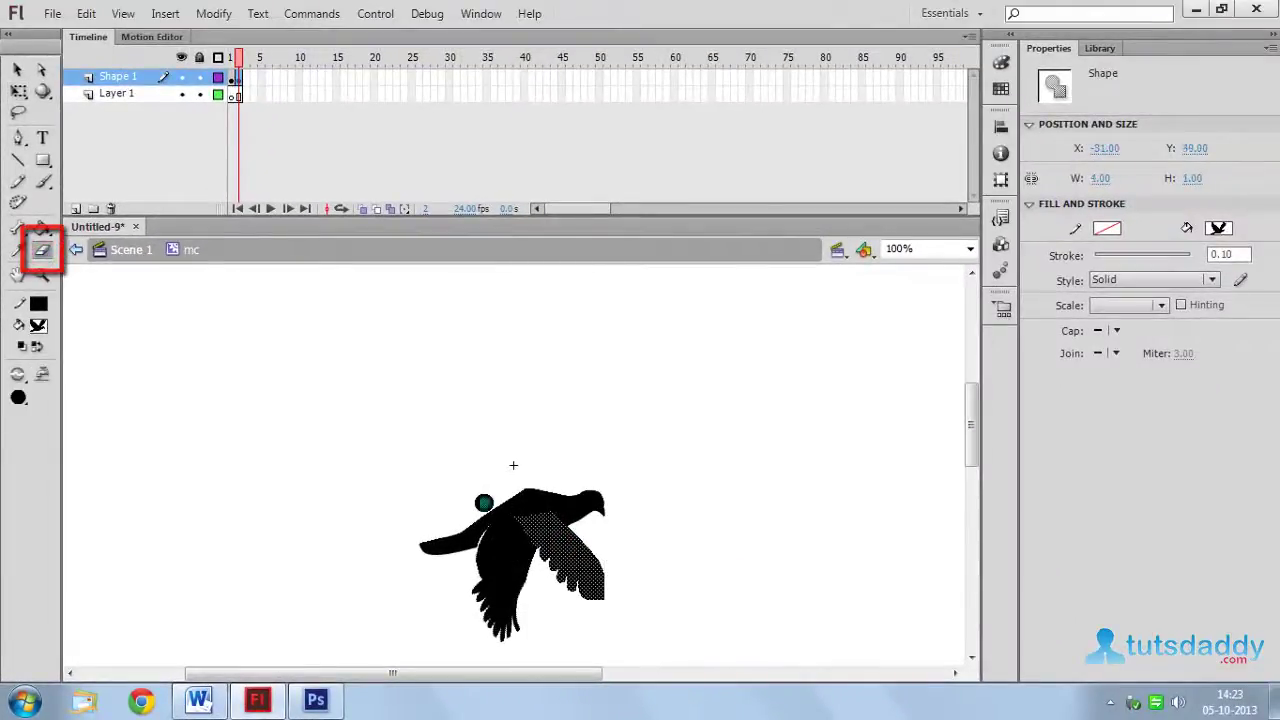
{"action": "left_click", "coordinate": [471, 500]}
{"action": "left_click", "coordinate": [478, 450]}
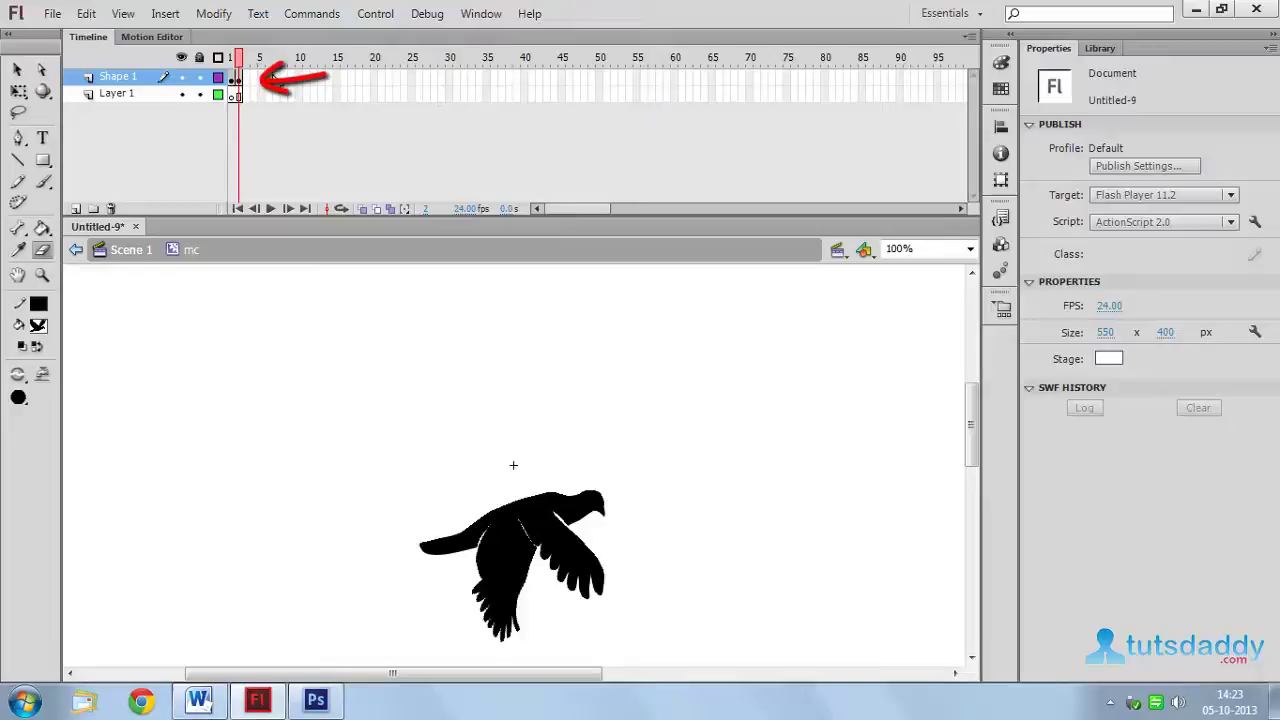
Step: Add a keyframe at frame 3 and stretch the bird's lowered wings further down
{"action": "left_click", "coordinate": [237, 78]}
{"action": "key", "text": "F6"}
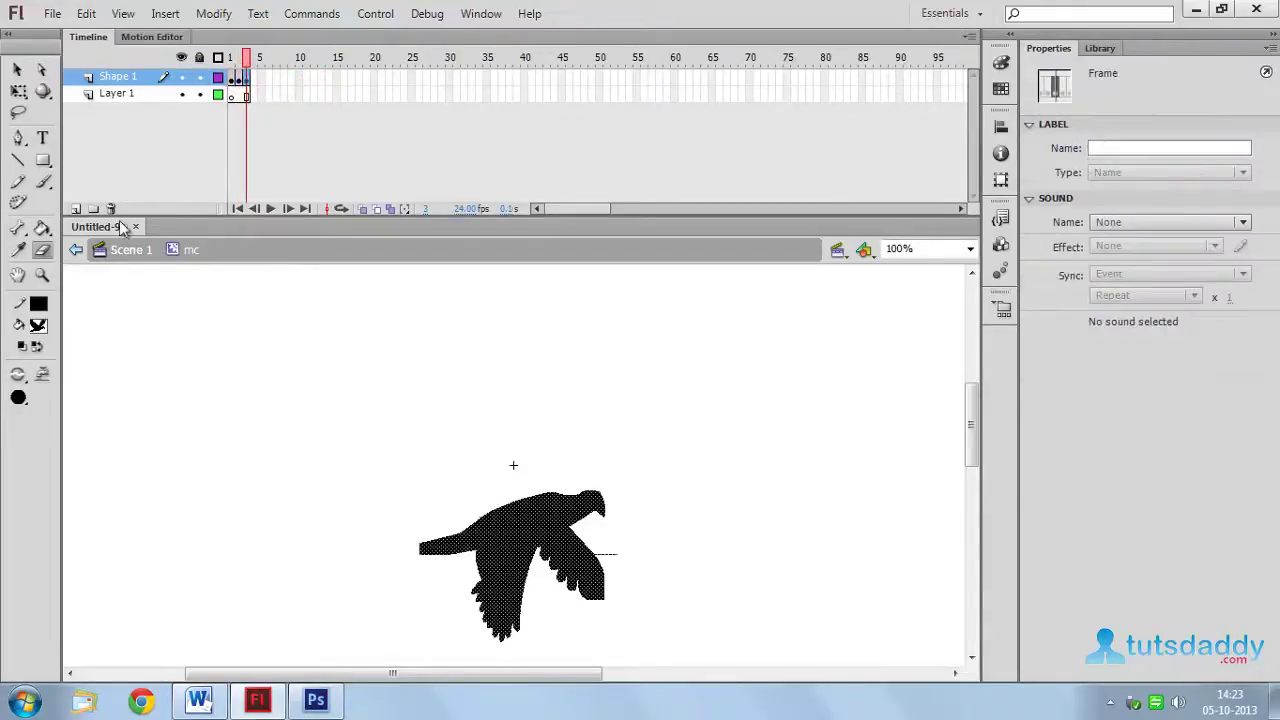
{"action": "left_click", "coordinate": [18, 112]}
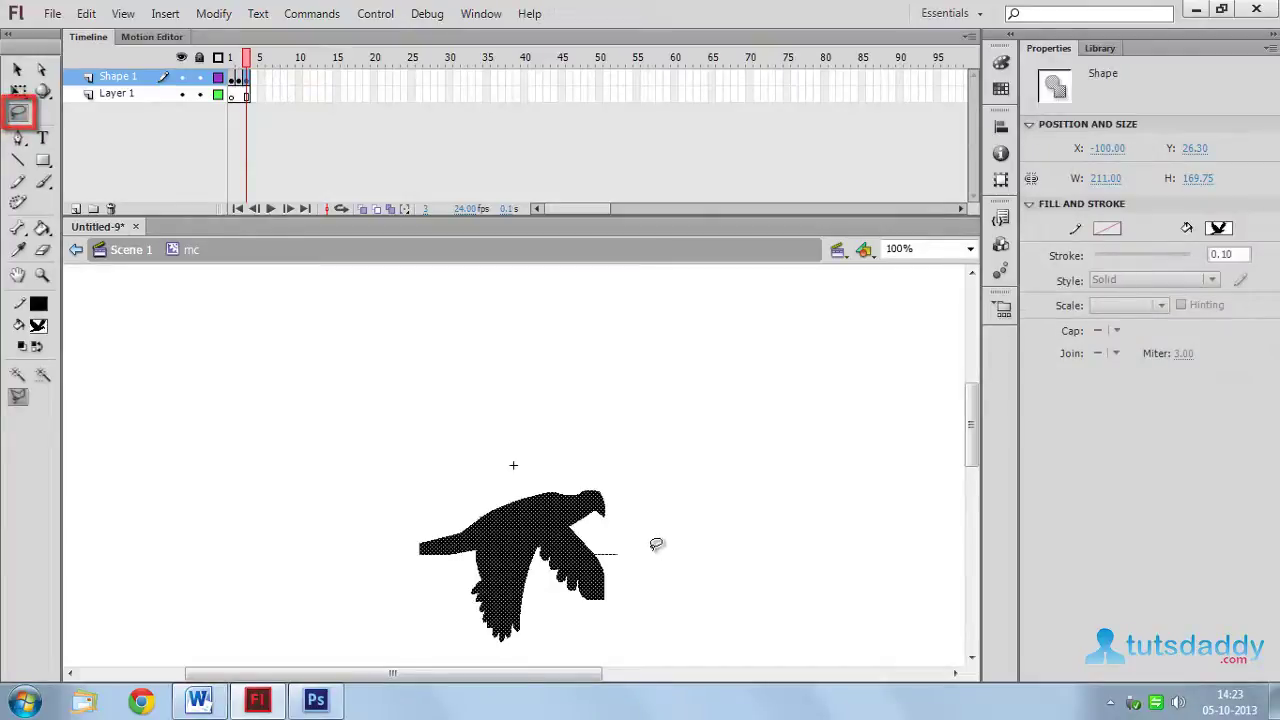
{"action": "mouse_move", "coordinate": [653, 540]}
{"action": "left_mouse_down"}
{"action": "mouse_move", "coordinate": [514, 537]}
{"action": "mouse_move", "coordinate": [488, 550]}
{"action": "left_mouse_up"}
{"action": "mouse_move", "coordinate": [440, 606]}
{"action": "left_mouse_down"}
{"action": "mouse_move", "coordinate": [454, 642]}
{"action": "mouse_move", "coordinate": [490, 660]}
{"action": "mouse_move", "coordinate": [604, 664]}
{"action": "mouse_move", "coordinate": [672, 636]}
{"action": "mouse_move", "coordinate": [656, 541]}
{"action": "left_mouse_up"}
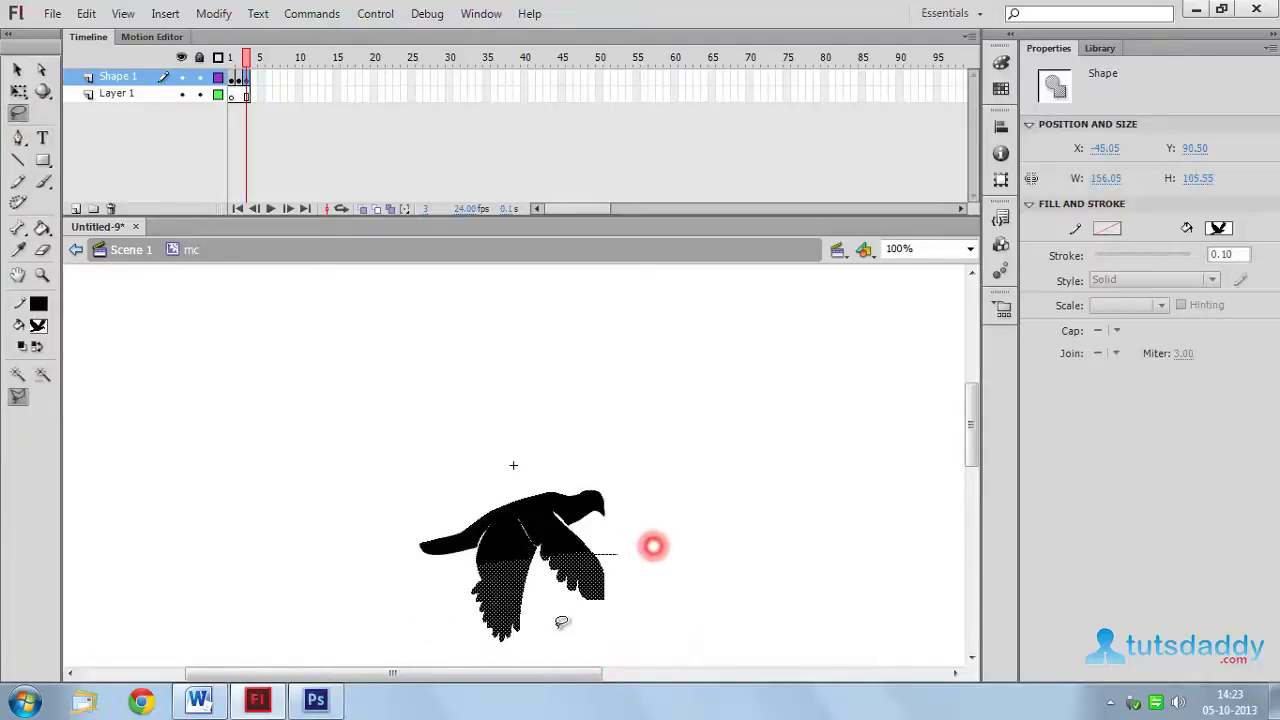
{"action": "left_click", "coordinate": [22, 91]}
{"action": "left_click_drag", "start_coordinate": [544, 646], "coordinate": [545, 683]}
{"action": "left_click_drag", "start_coordinate": [506, 586], "coordinate": [506, 580]}
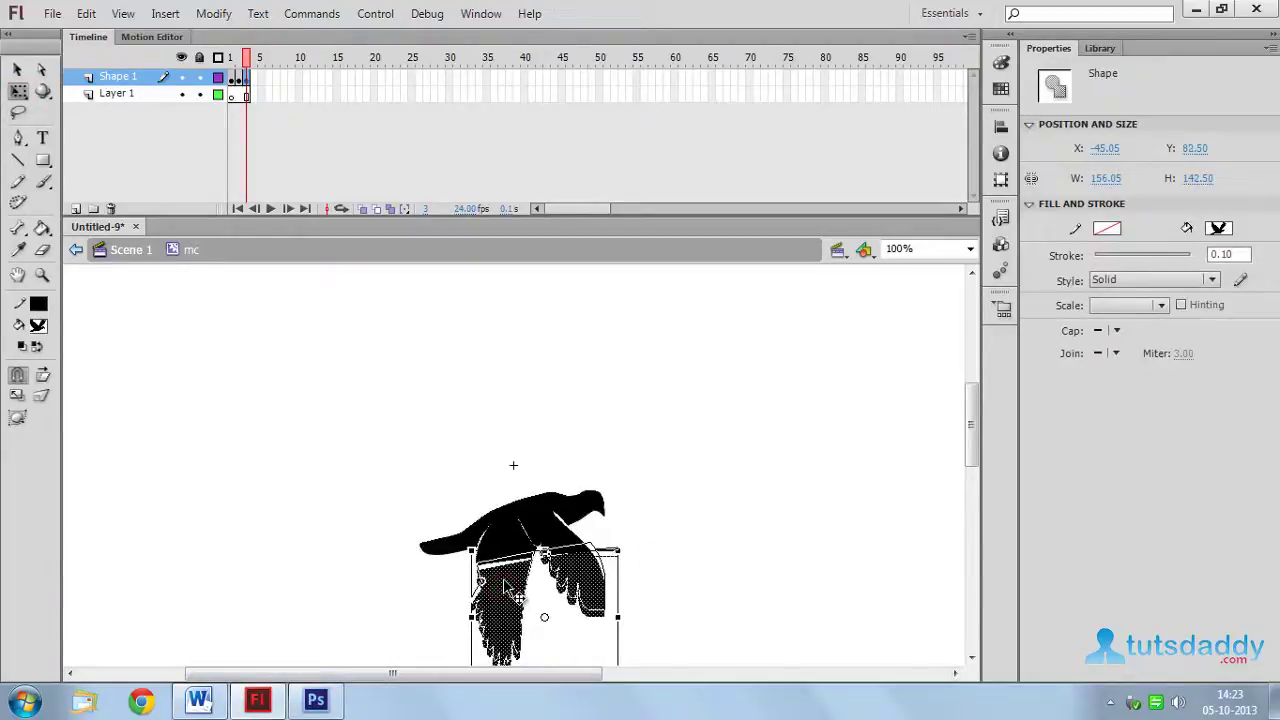
{"action": "left_click", "coordinate": [668, 610]}
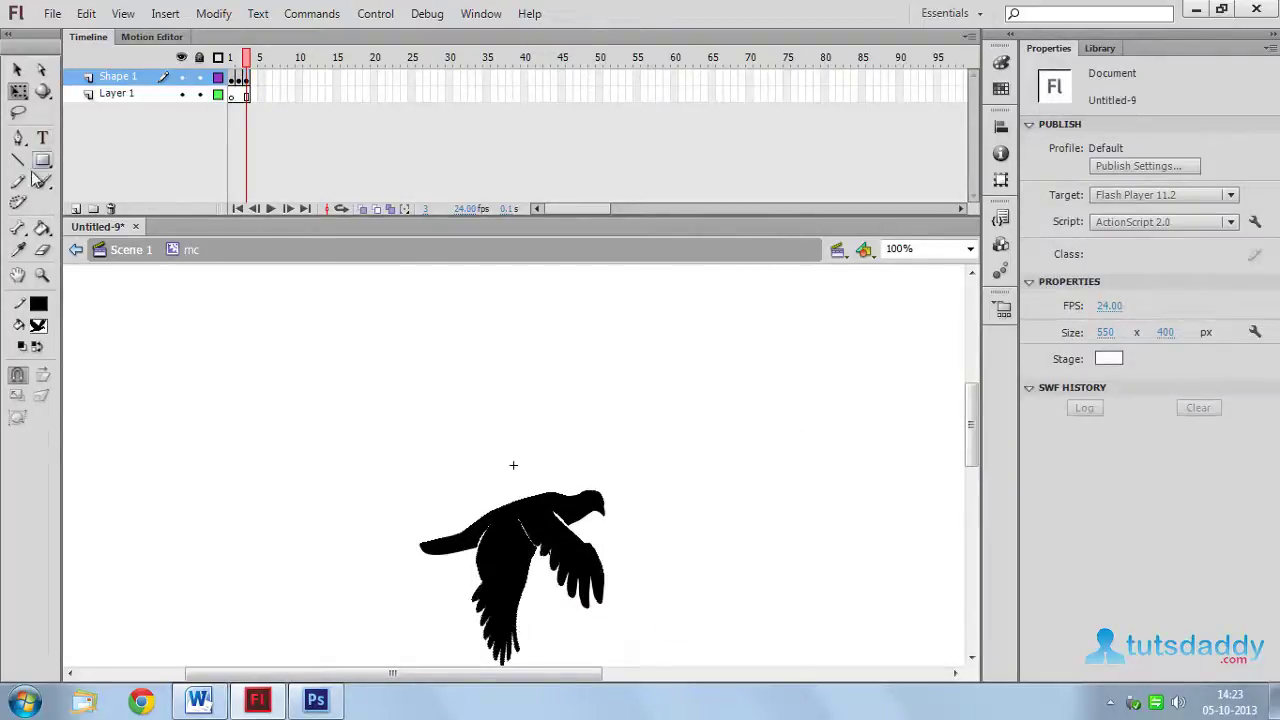
Step: Return to frame 2, pick the small stray bit at the wing tip, and deselect
{"action": "left_click", "coordinate": [42, 249]}
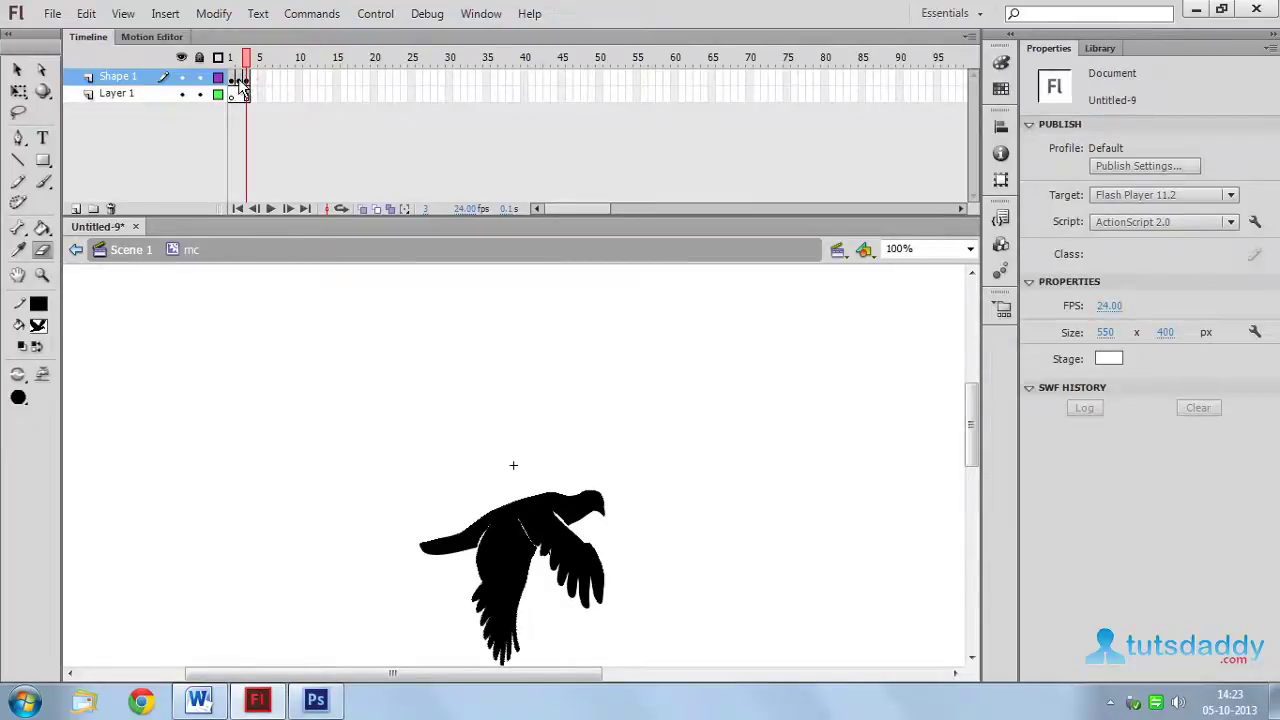
{"action": "left_click", "coordinate": [240, 85]}
{"action": "left_click", "coordinate": [622, 554]}
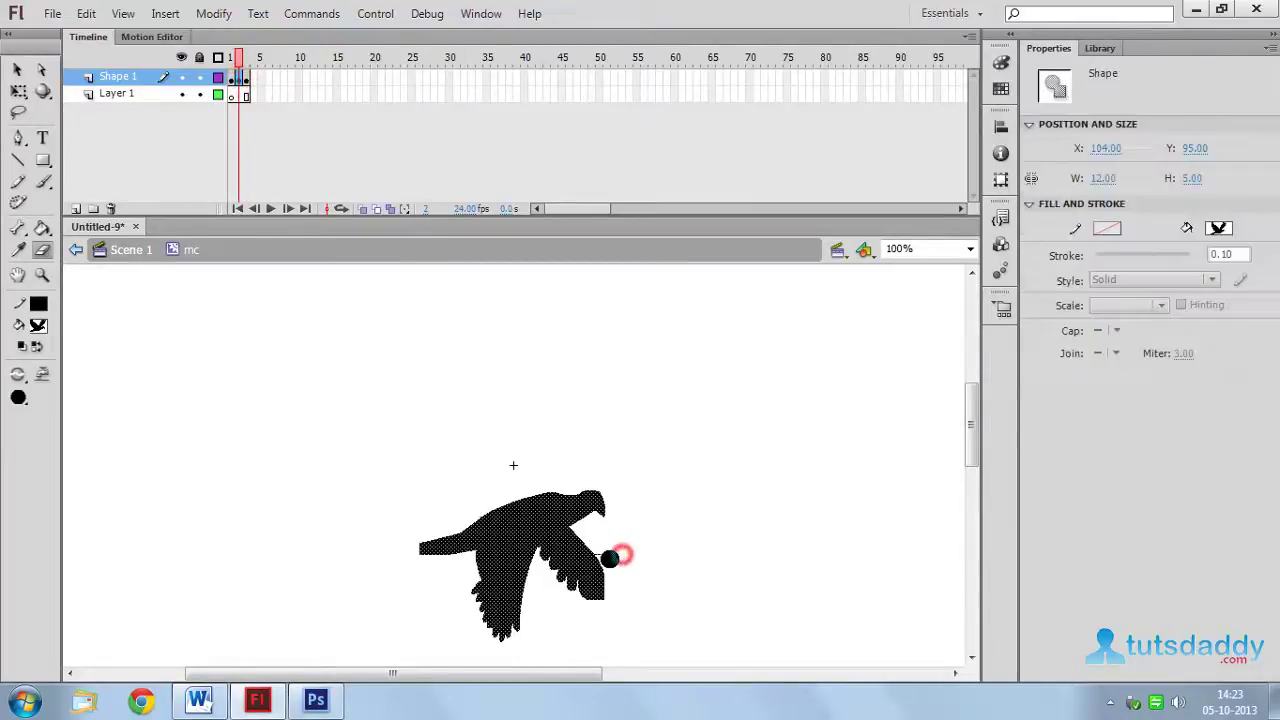
{"action": "key", "text": "Return"}
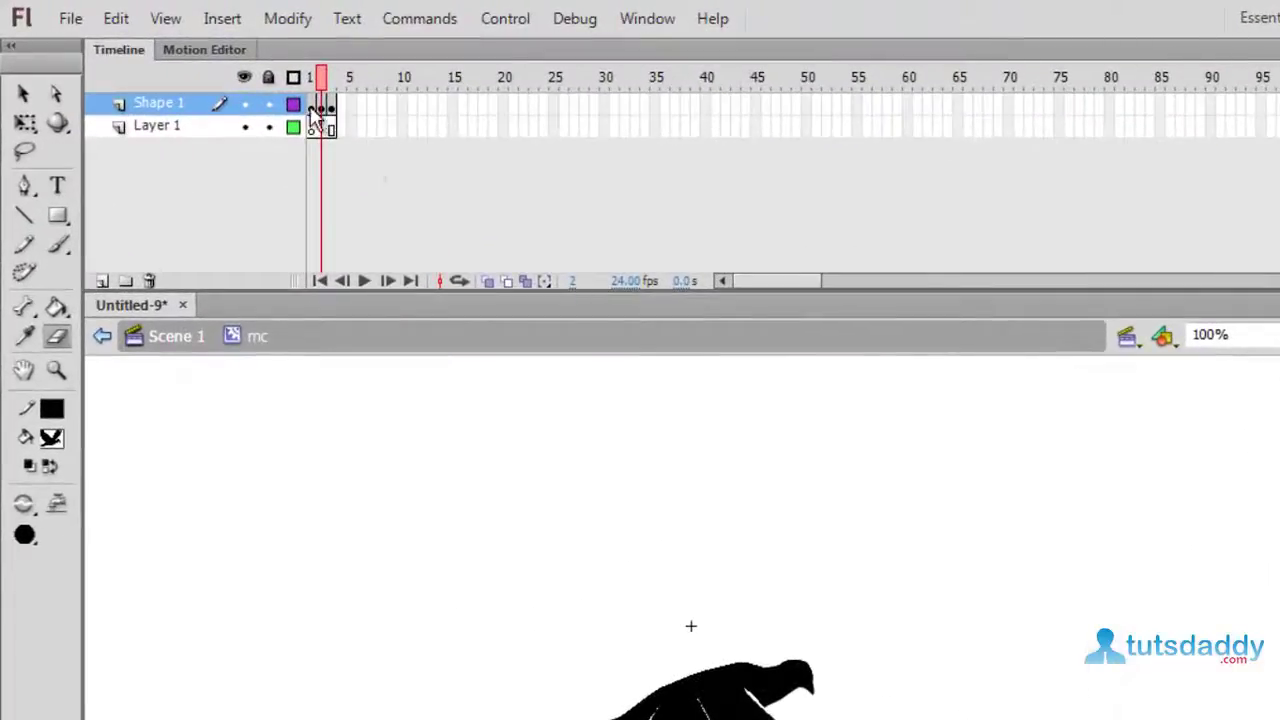
Step: Toggle Shape 1's outline view and check the bird poses on frames 1 and 3
{"action": "left_click", "coordinate": [293, 104]}
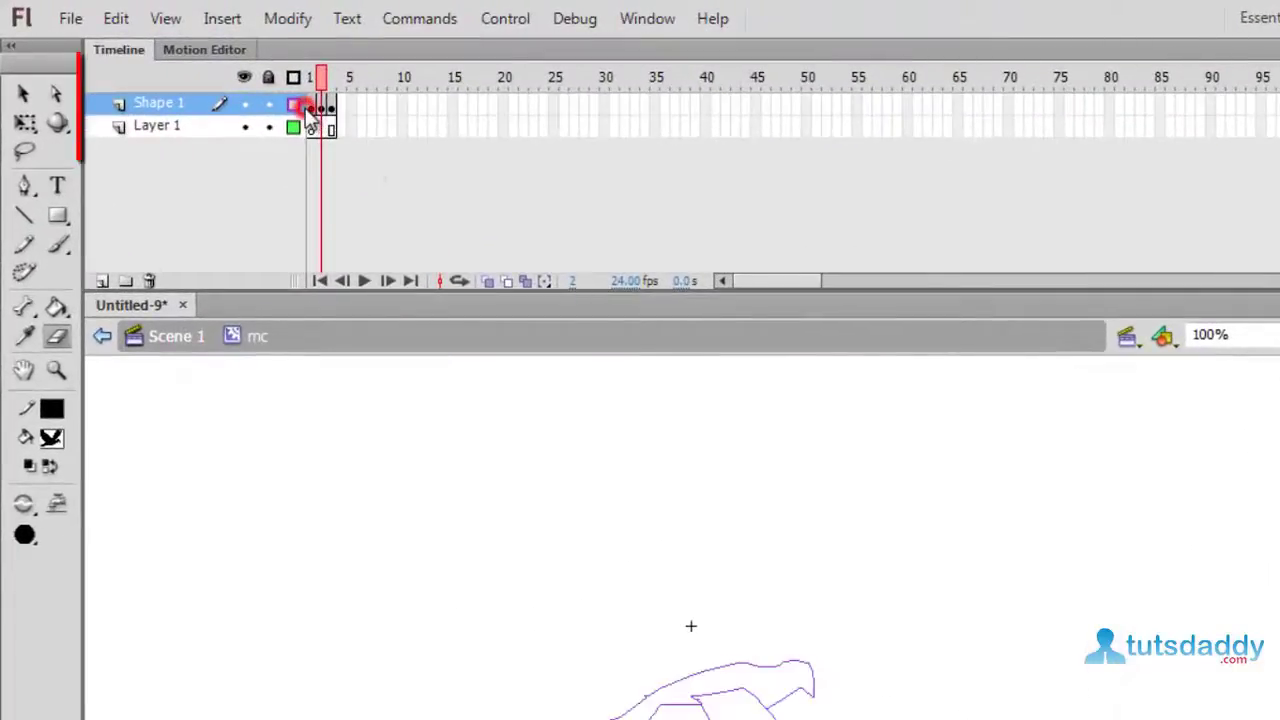
{"action": "left_click", "coordinate": [310, 106]}
{"action": "left_click", "coordinate": [293, 104]}
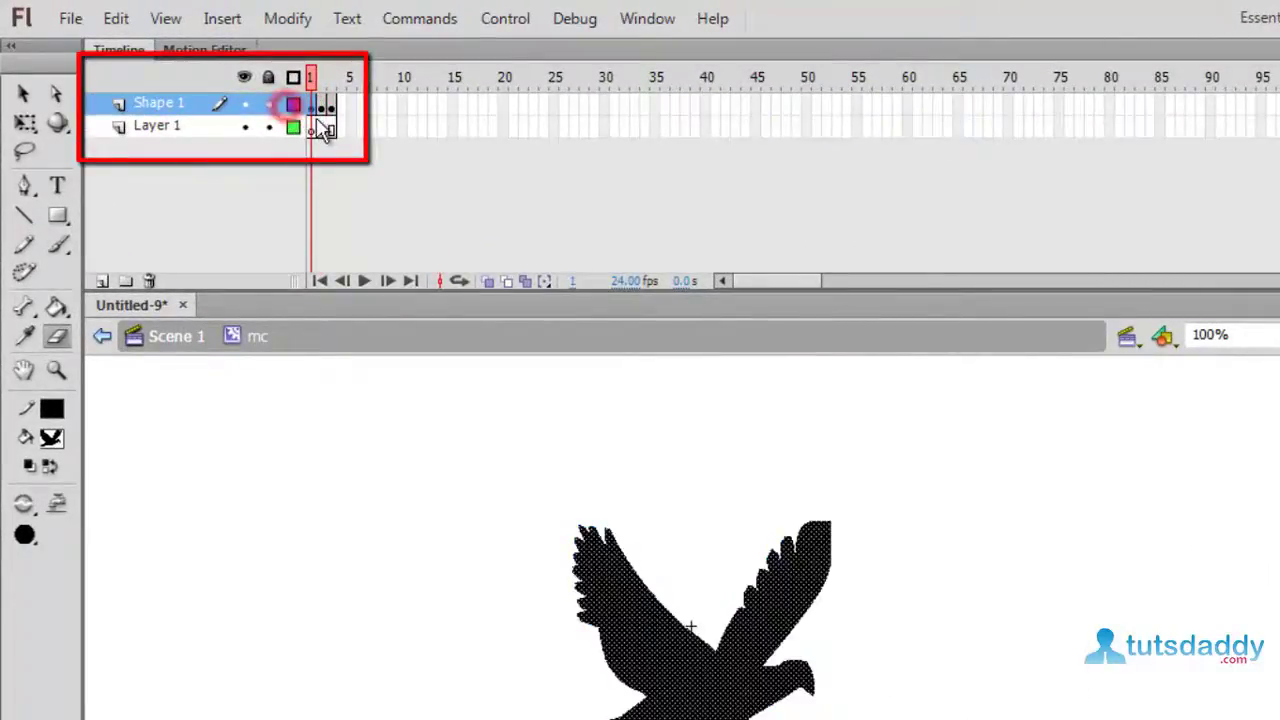
{"action": "left_click", "coordinate": [331, 106]}
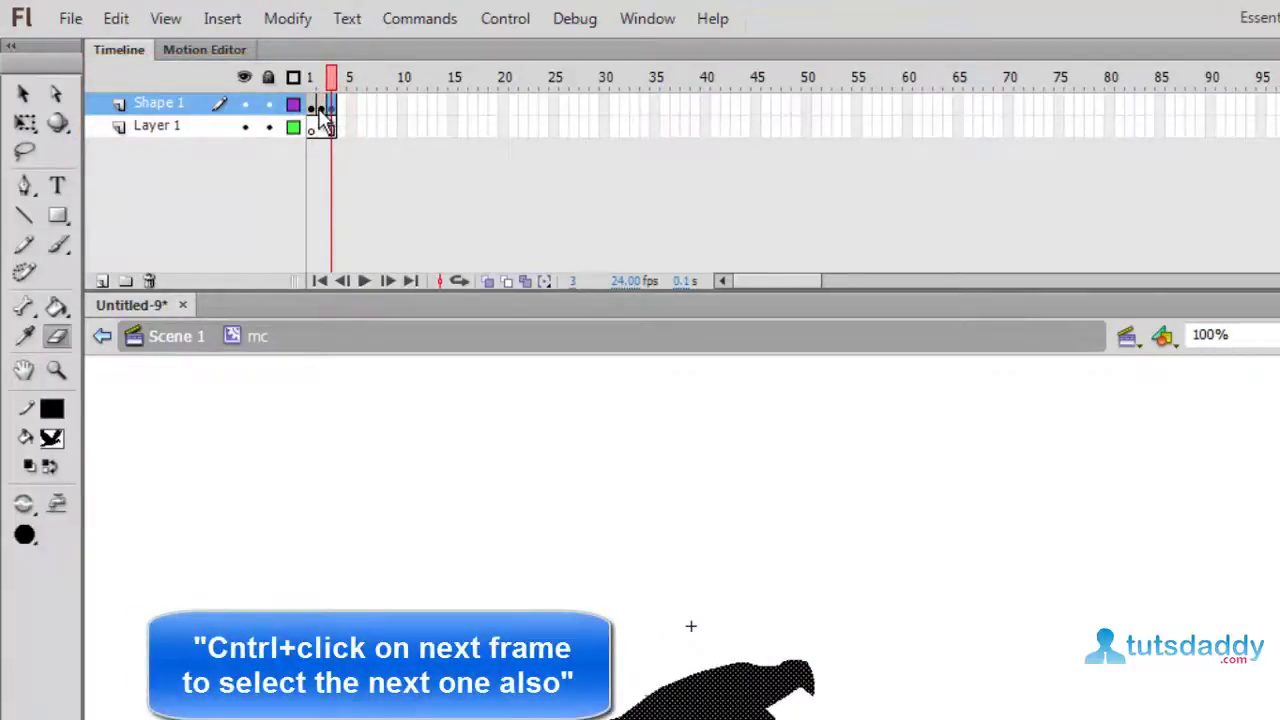
Step: Copy bird frames 1–3 and paste them starting at frame 4
{"action": "left_click", "coordinate": [321, 105], "text": "ctrl"}
{"action": "left_click", "coordinate": [311, 105], "text": "shift"}
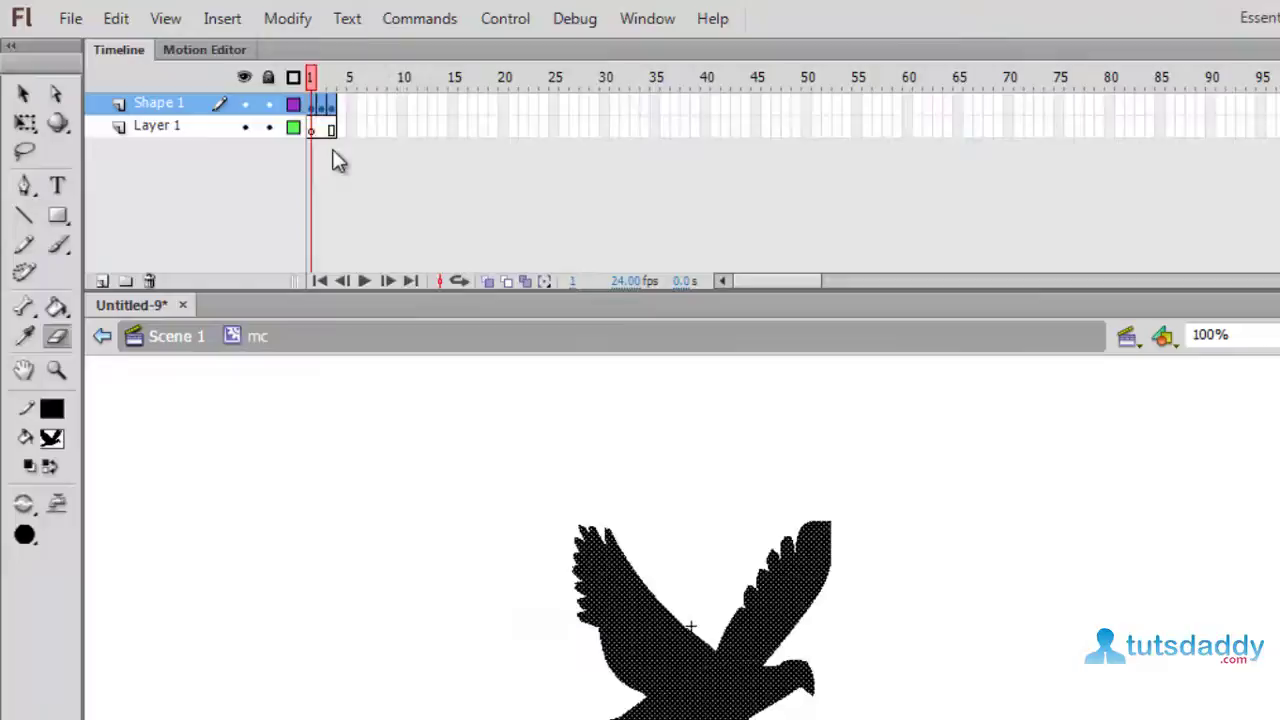
{"action": "right_click", "coordinate": [316, 103]}
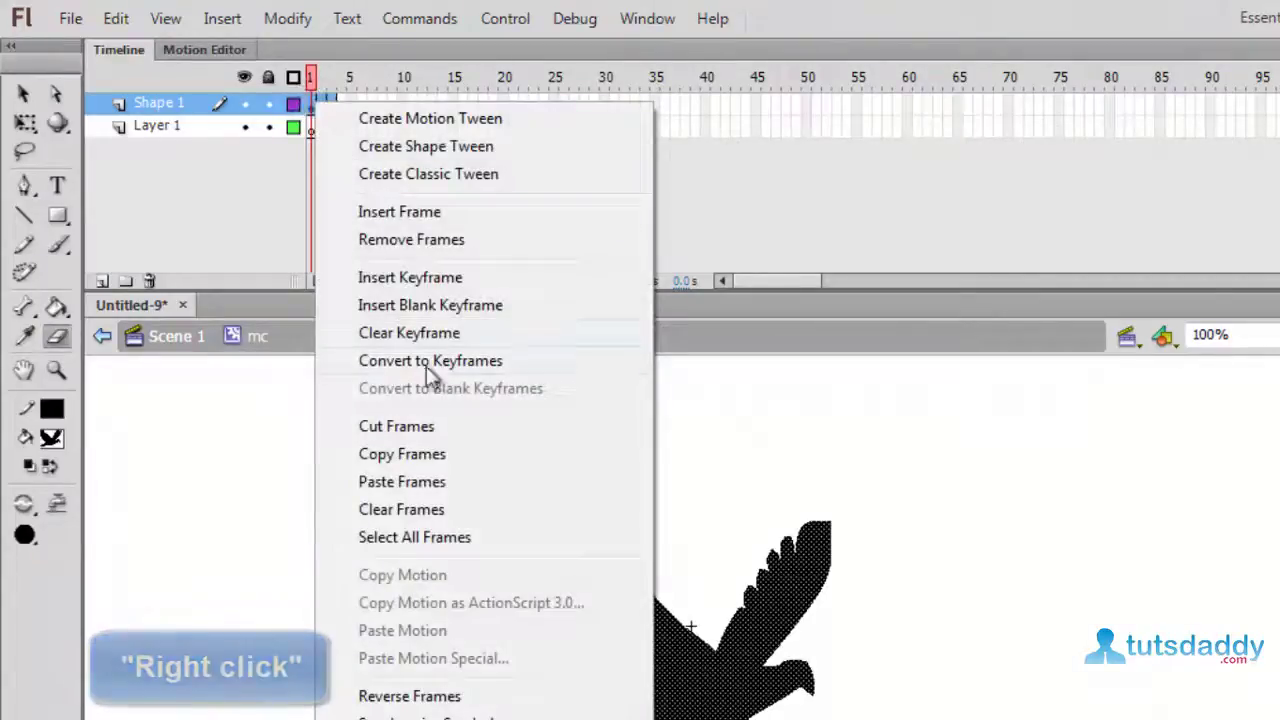
{"action": "left_click", "coordinate": [443, 456]}
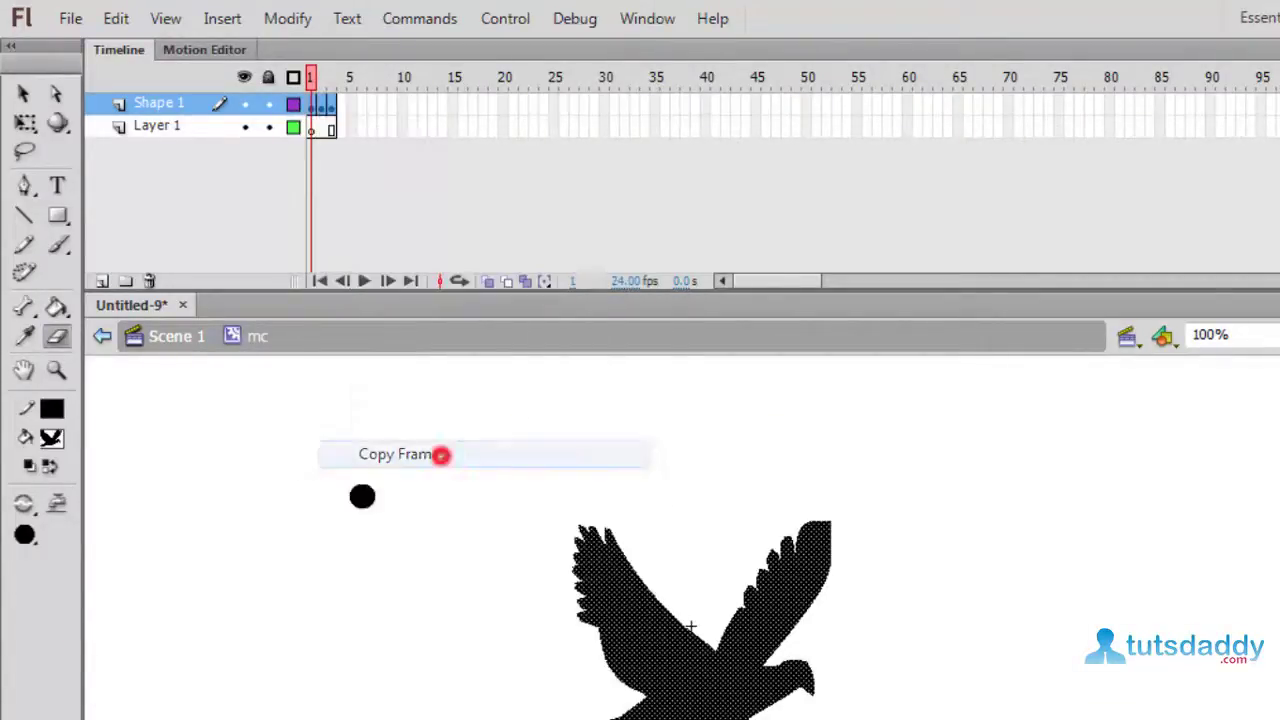
{"action": "left_click", "coordinate": [341, 110]}
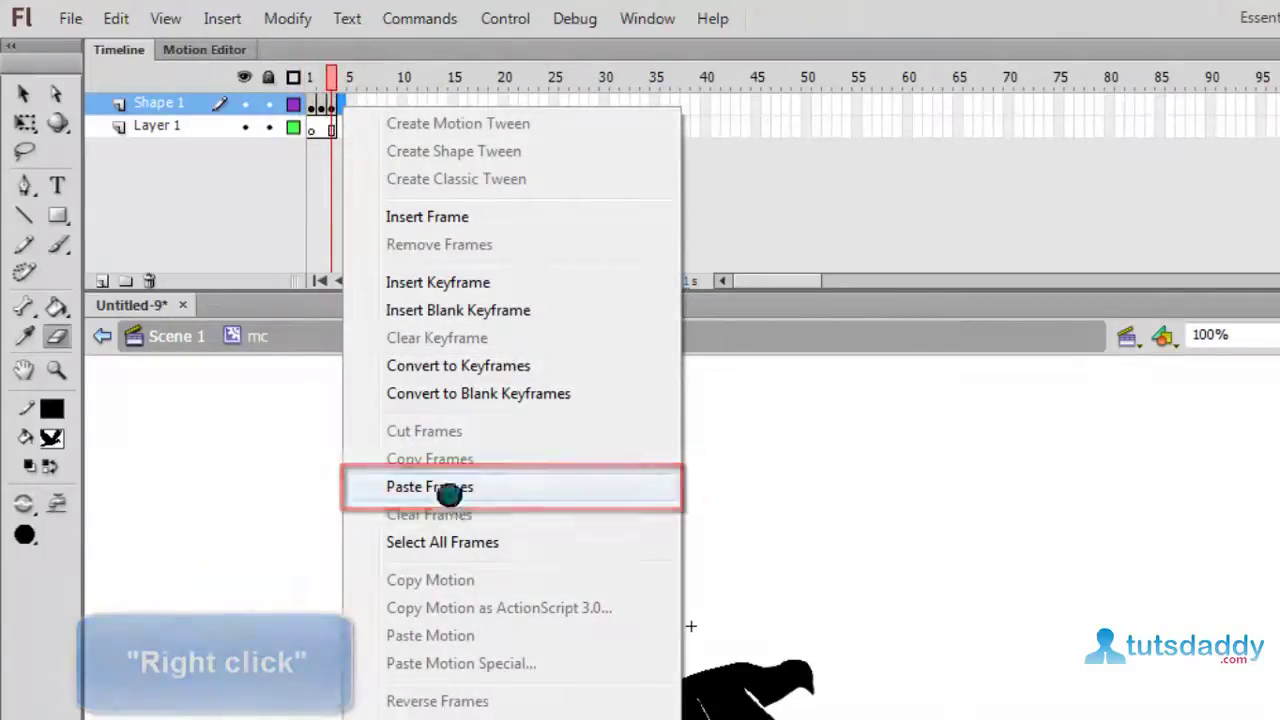
{"action": "left_click", "coordinate": [449, 494]}
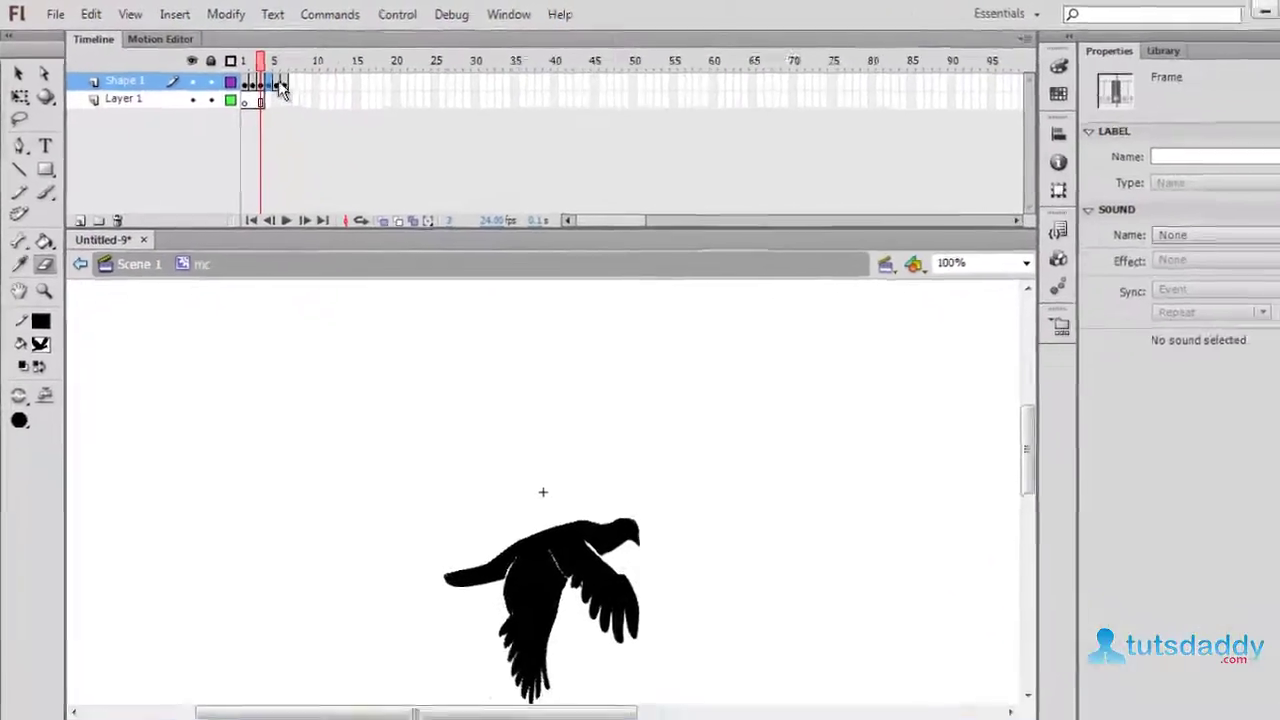
Step: Reverse the pasted frames 4–6 and scrub the playhead to preview the flap
{"action": "right_click", "coordinate": [365, 107]}
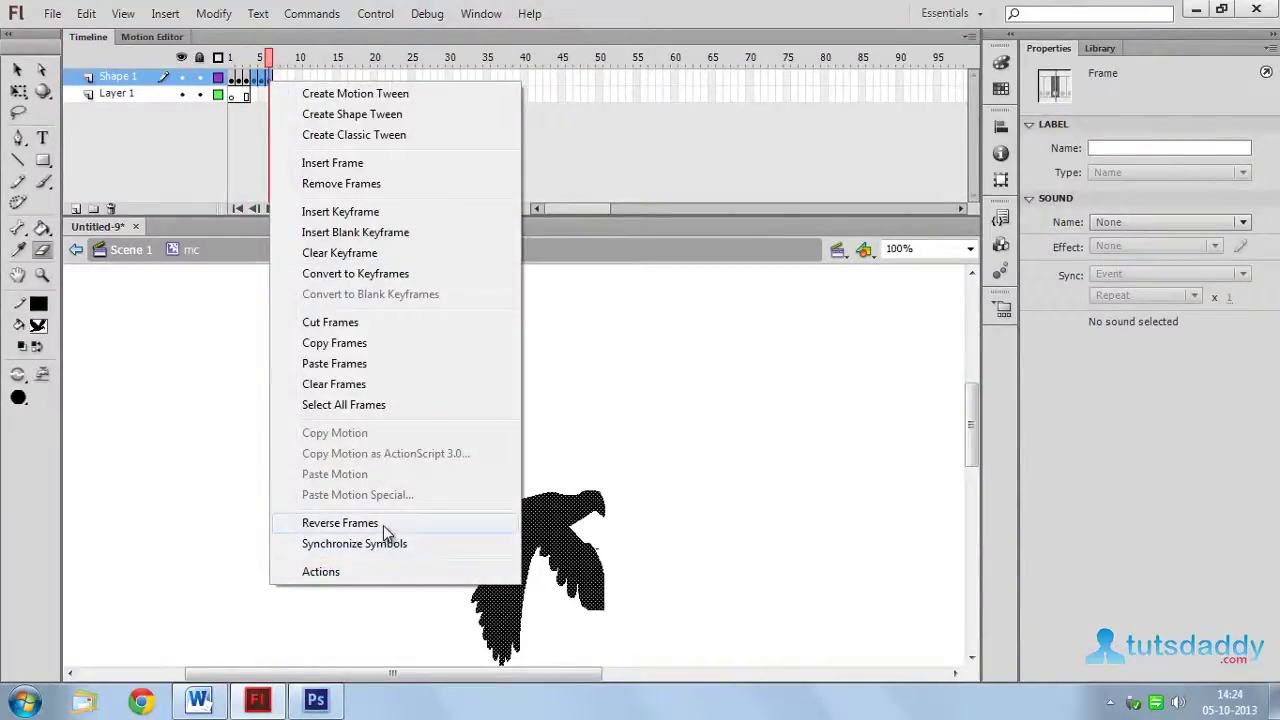
{"action": "left_click", "coordinate": [383, 525]}
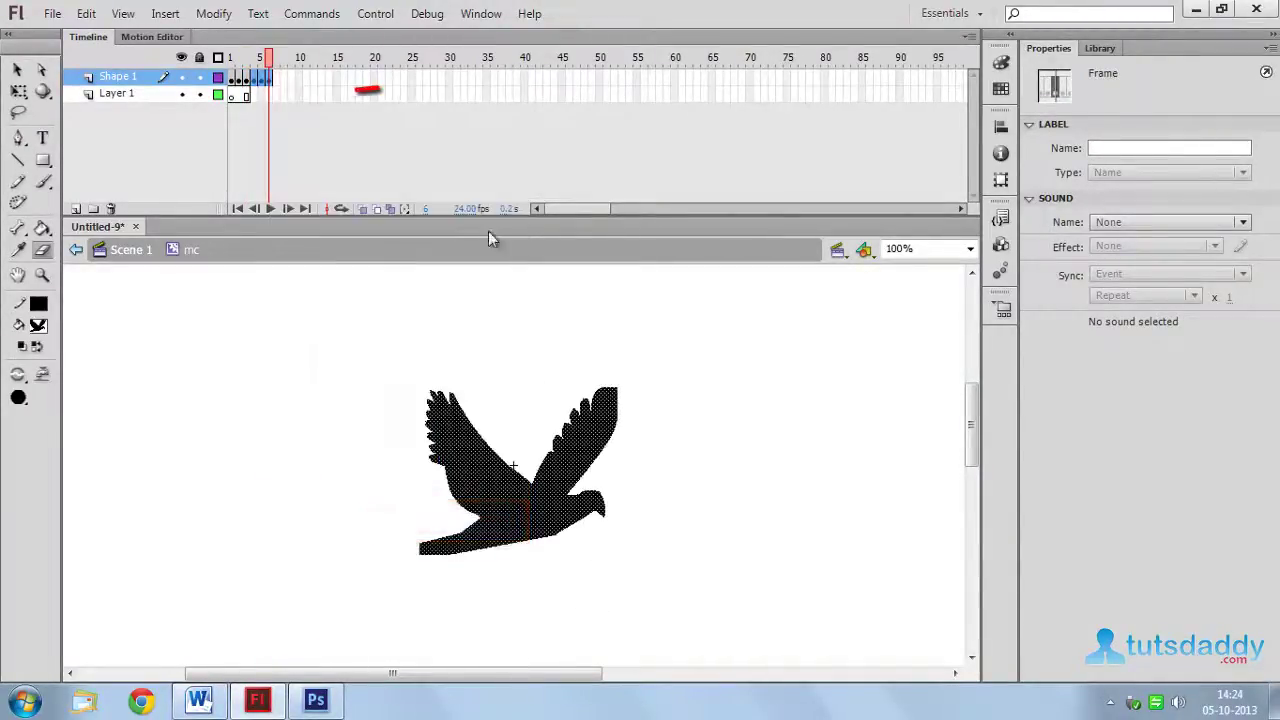
{"action": "mouse_move", "coordinate": [268, 70]}
{"action": "left_mouse_down"}
{"action": "mouse_move", "coordinate": [212, 70]}
{"action": "mouse_move", "coordinate": [256, 80]}
{"action": "mouse_move", "coordinate": [258, 98]}
{"action": "left_mouse_up"}
{"action": "left_click", "coordinate": [258, 100]}
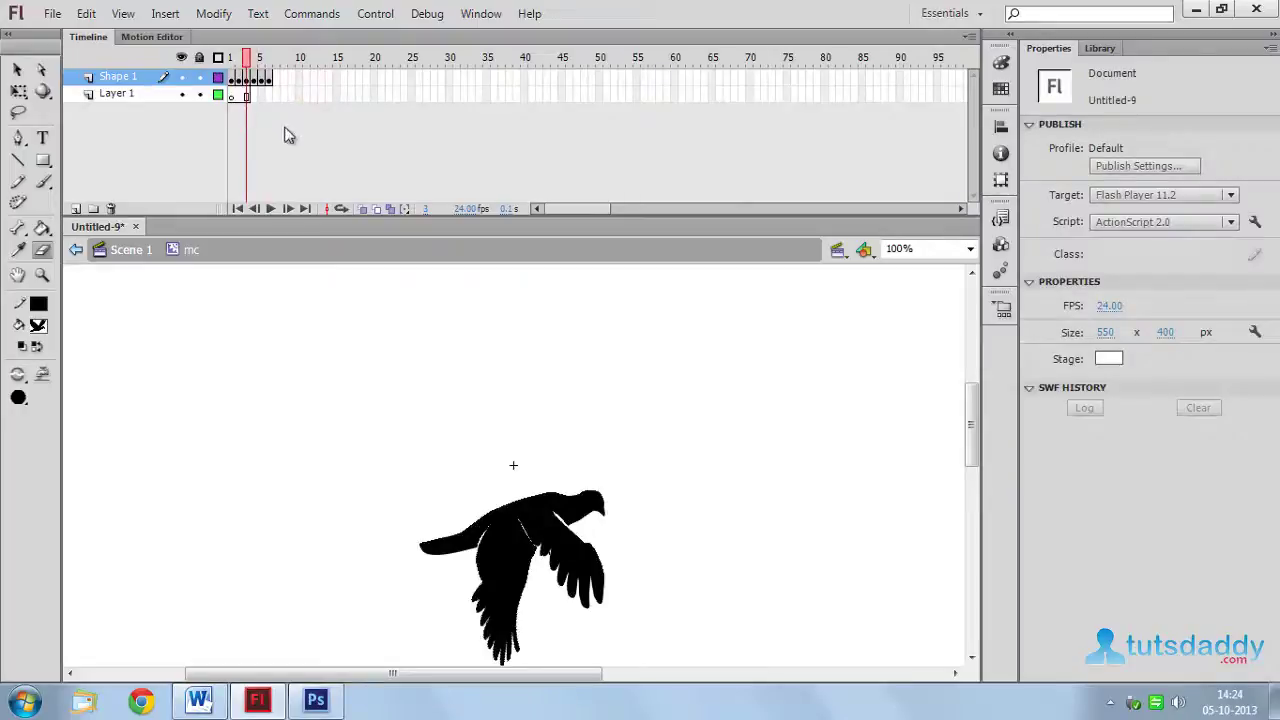
Step: Return to Scene 1 and import the scenery wallpaper from the graphics and cartoons folder
{"action": "left_click", "coordinate": [135, 252]}
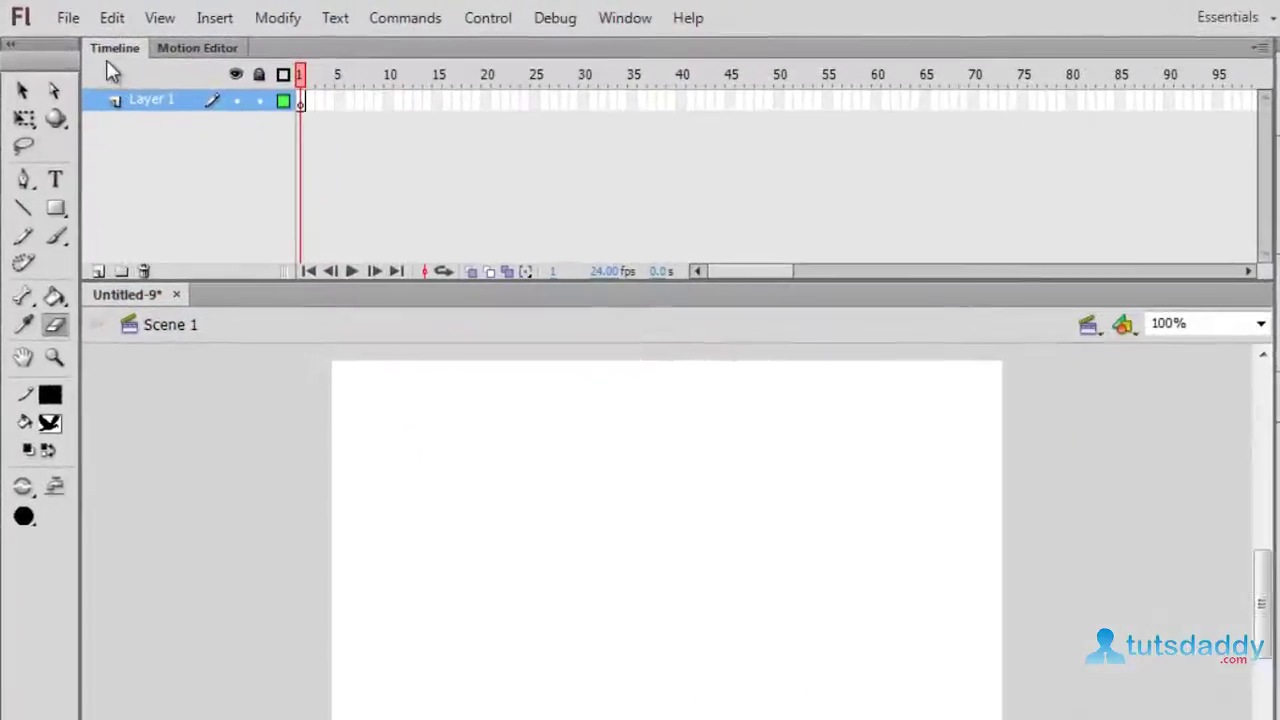
{"action": "left_click", "coordinate": [68, 18]}
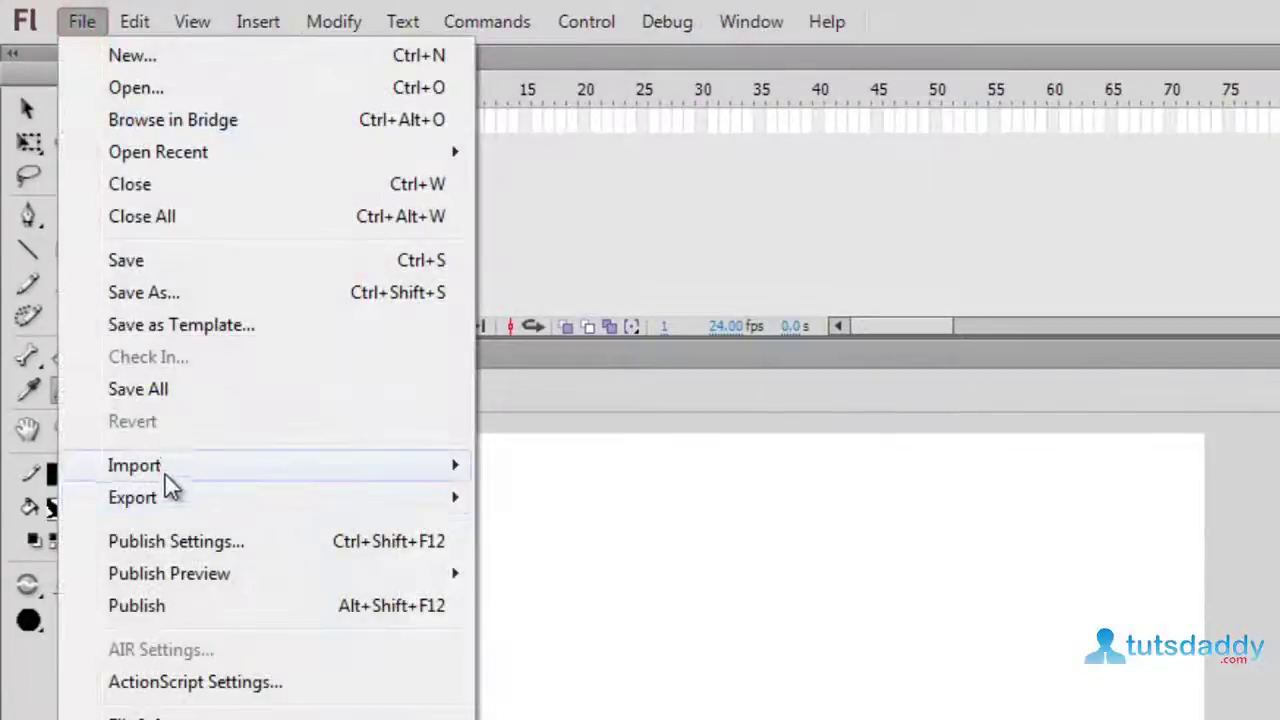
{"action": "left_click", "coordinate": [137, 392]}
{"action": "left_click", "coordinate": [680, 470]}
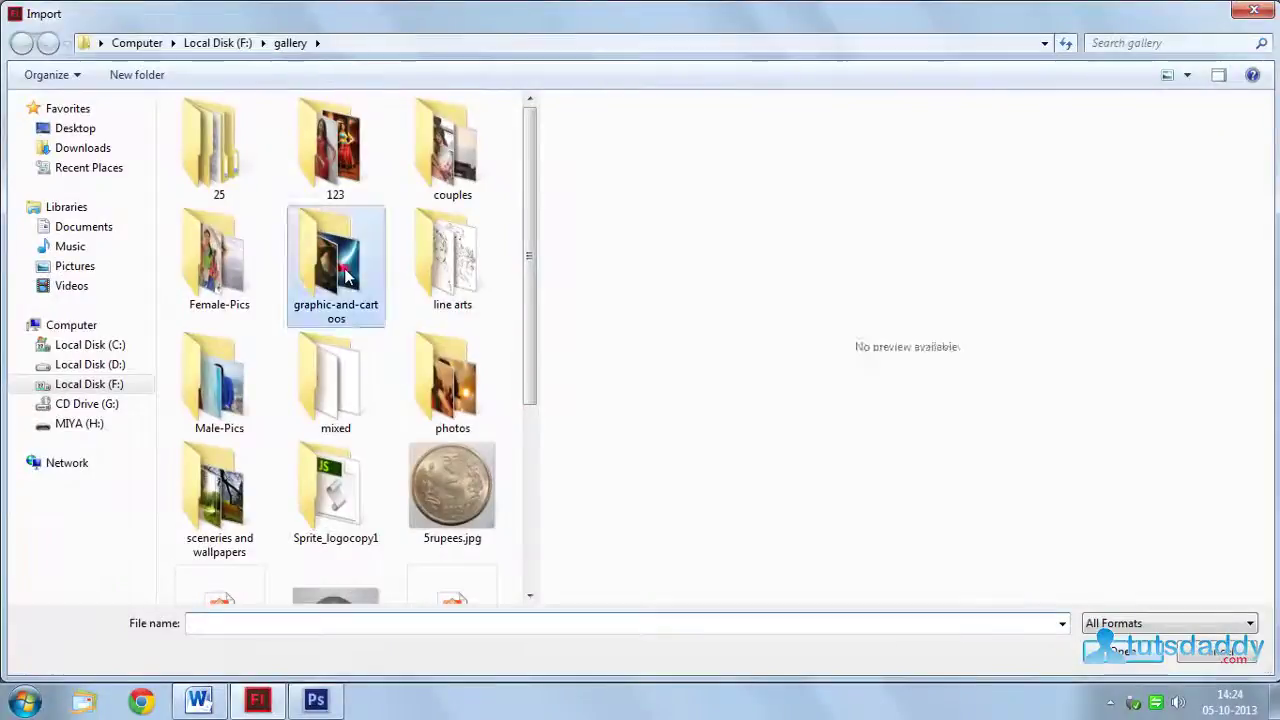
{"action": "double_click", "coordinate": [520, 400]}
{"action": "double_click", "coordinate": [218, 362]}
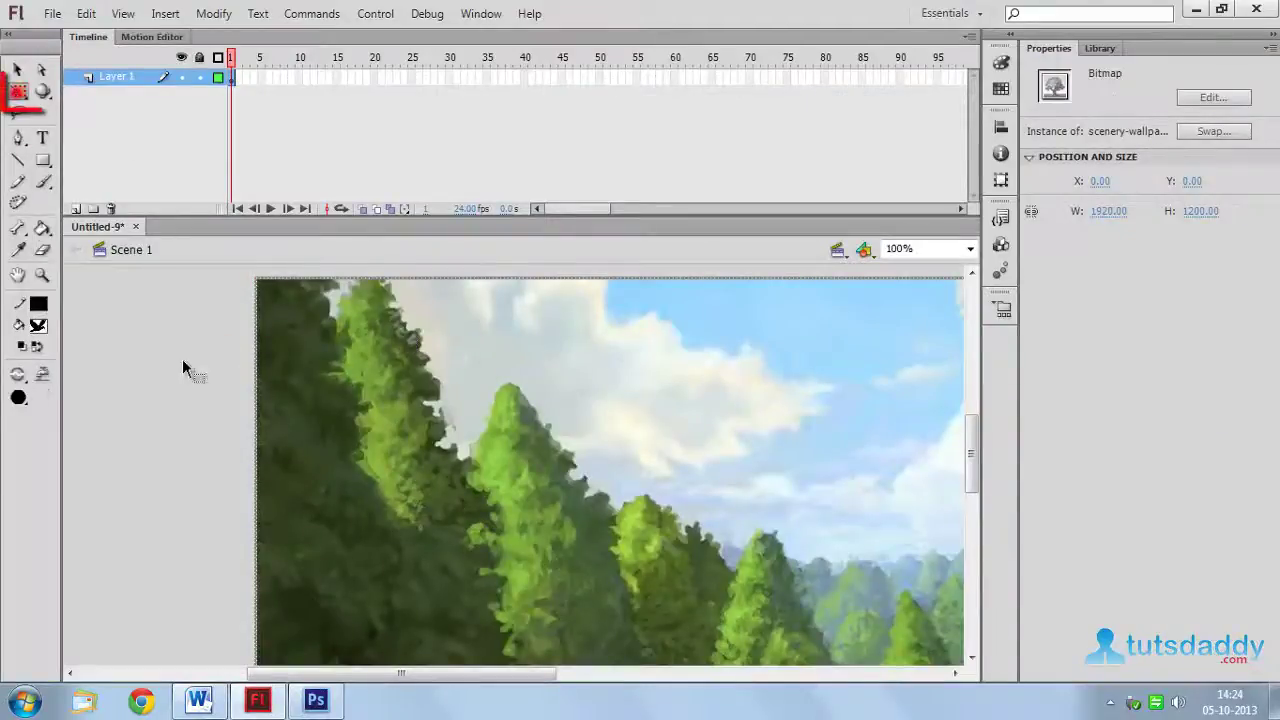
Step: Zoom out and scale the scenery down to 835.75 × 522.35 over the stage
{"action": "key", "text": "q"}
{"action": "key", "text": "ctrl+minus"}
{"action": "key", "text": "ctrl+minus"}
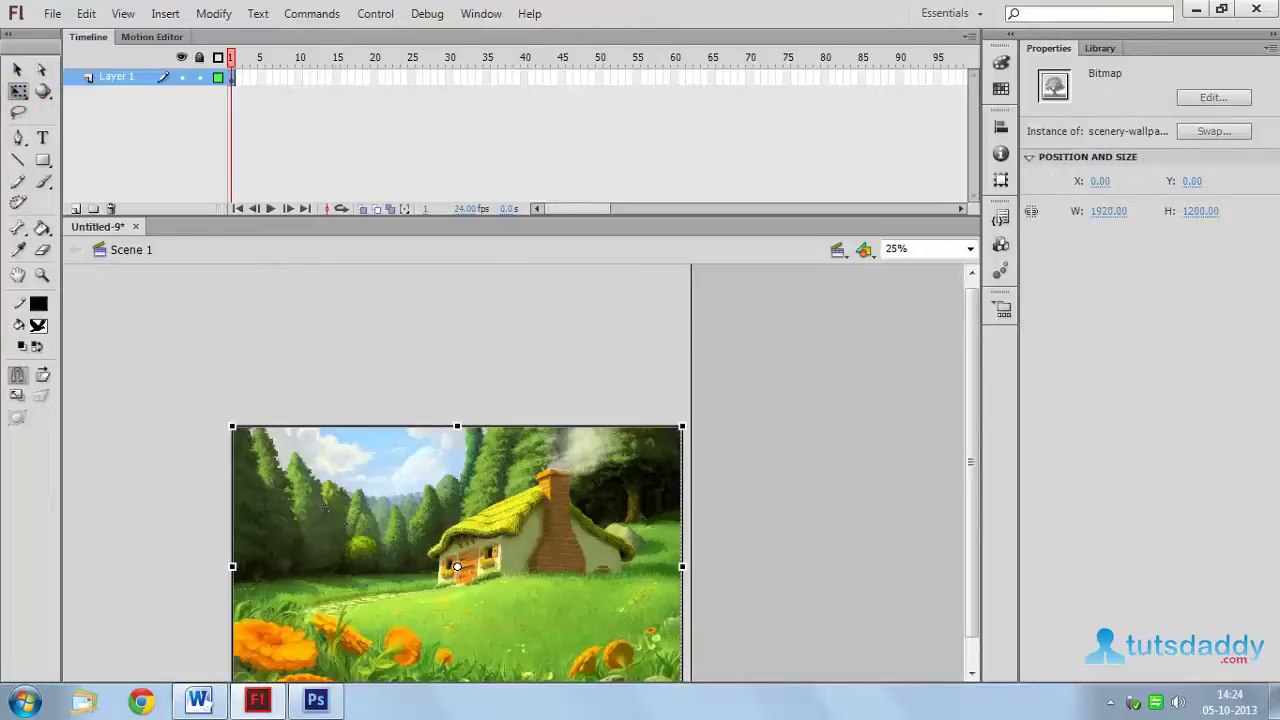
{"action": "left_click_drag", "start_coordinate": [585, 481], "coordinate": [353, 437]}
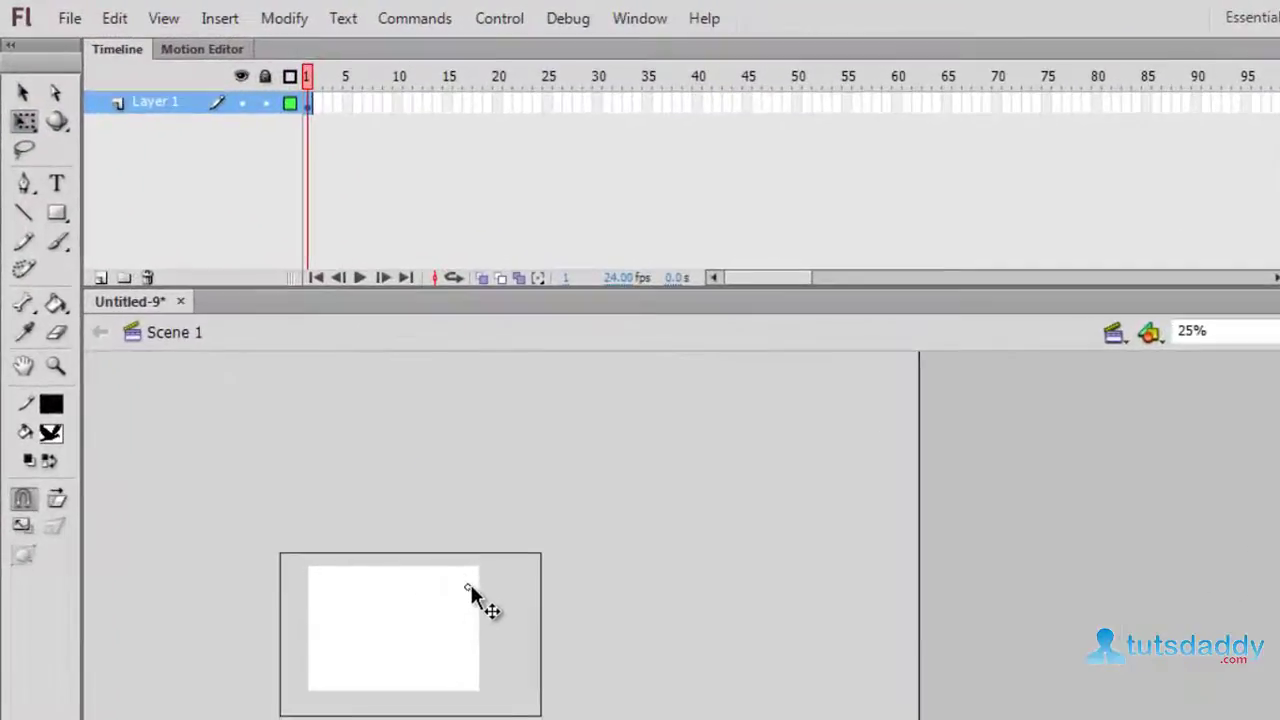
{"action": "left_click_drag", "start_coordinate": [470, 585], "coordinate": [480, 594]}
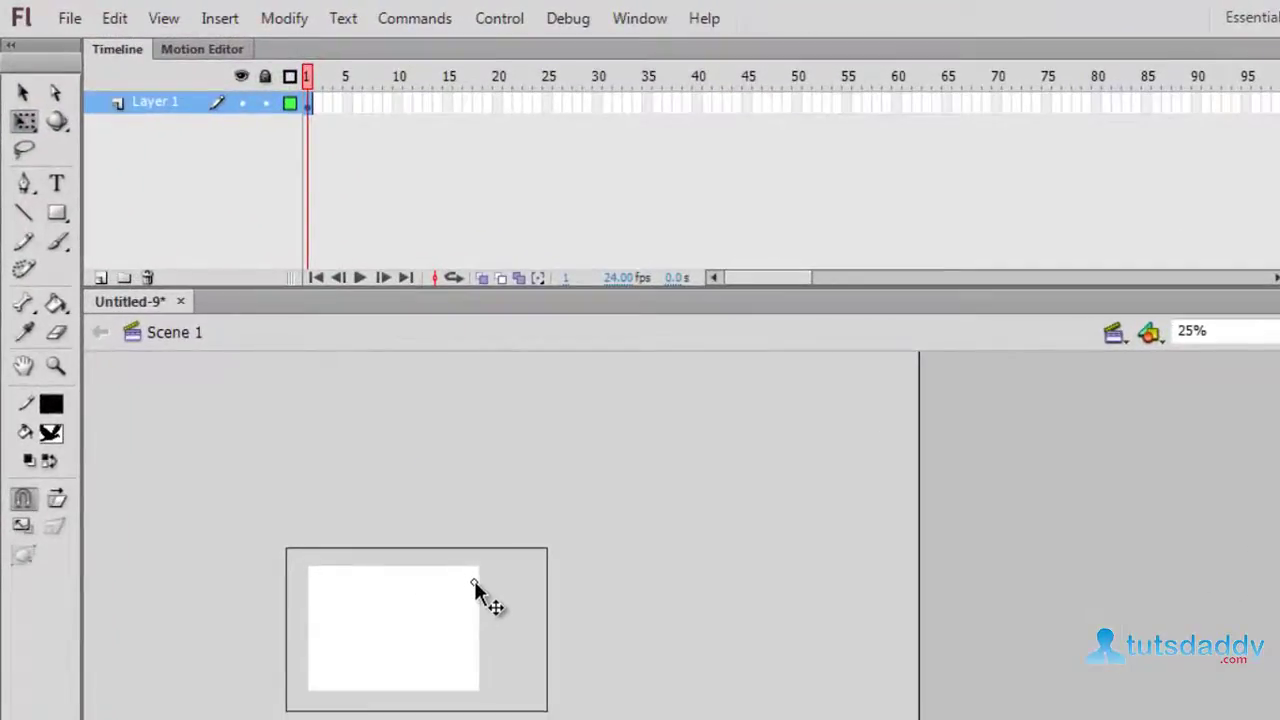
Step: Create a classic tween on Layer 1 and add a keyframe at frame 60
{"action": "right_click", "coordinate": [306, 105]}
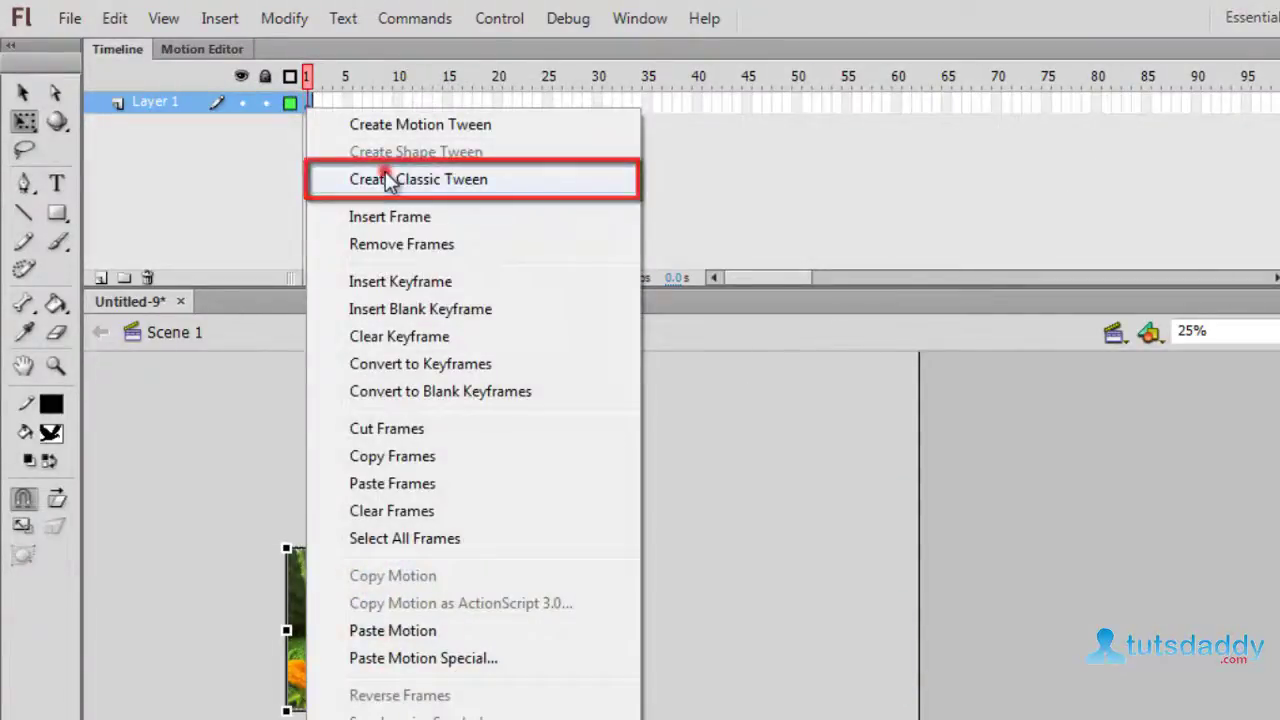
{"action": "left_click", "coordinate": [388, 179]}
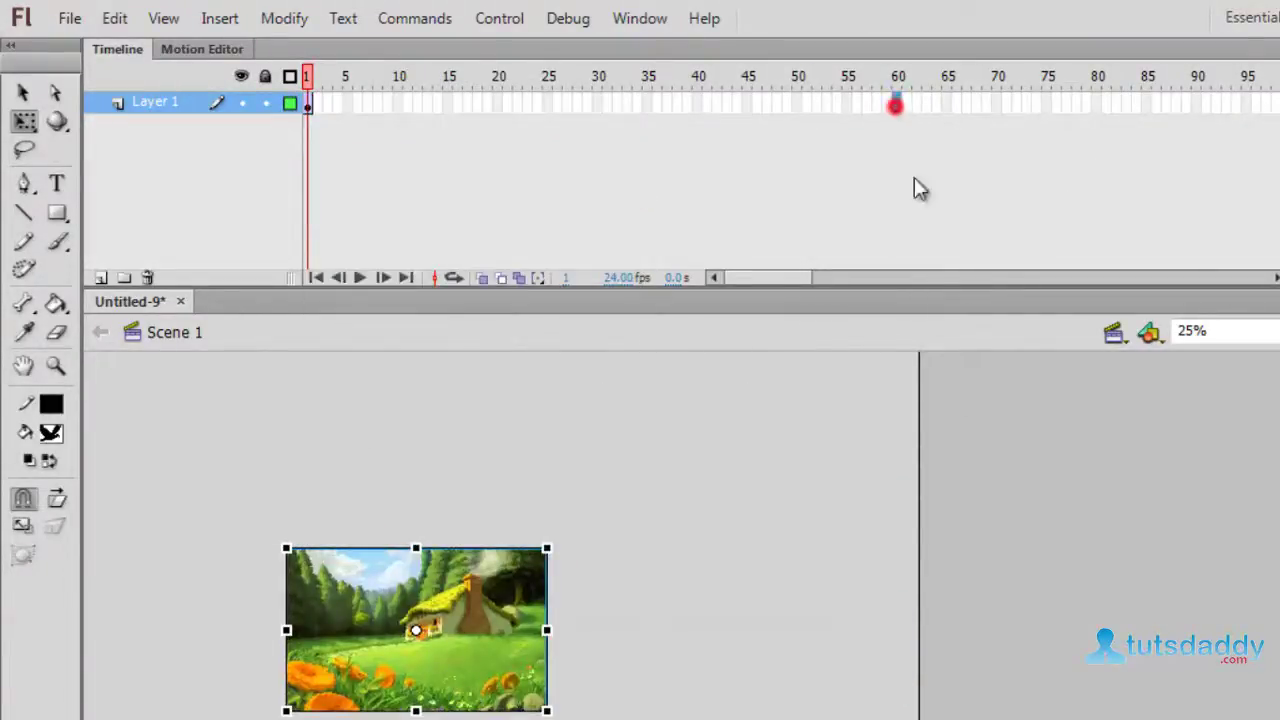
{"action": "left_click", "coordinate": [896, 103]}
{"action": "key", "text": "F6"}
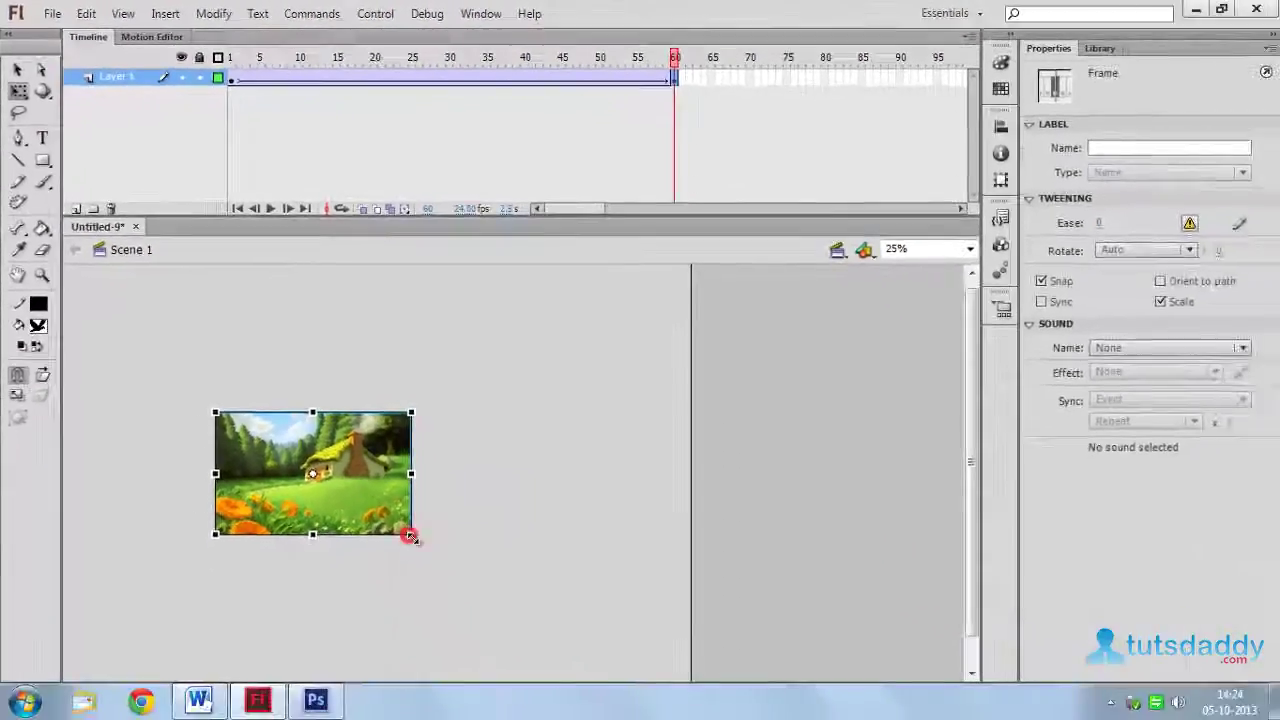
Step: Enlarge the scenery at frame 60, nudge it to X 131.80, Y 165.40, and test the movie
{"action": "left_click_drag", "start_coordinate": [546, 710], "coordinate": [644, 719]}
{"action": "left_click_drag", "start_coordinate": [483, 583], "coordinate": [500, 590]}
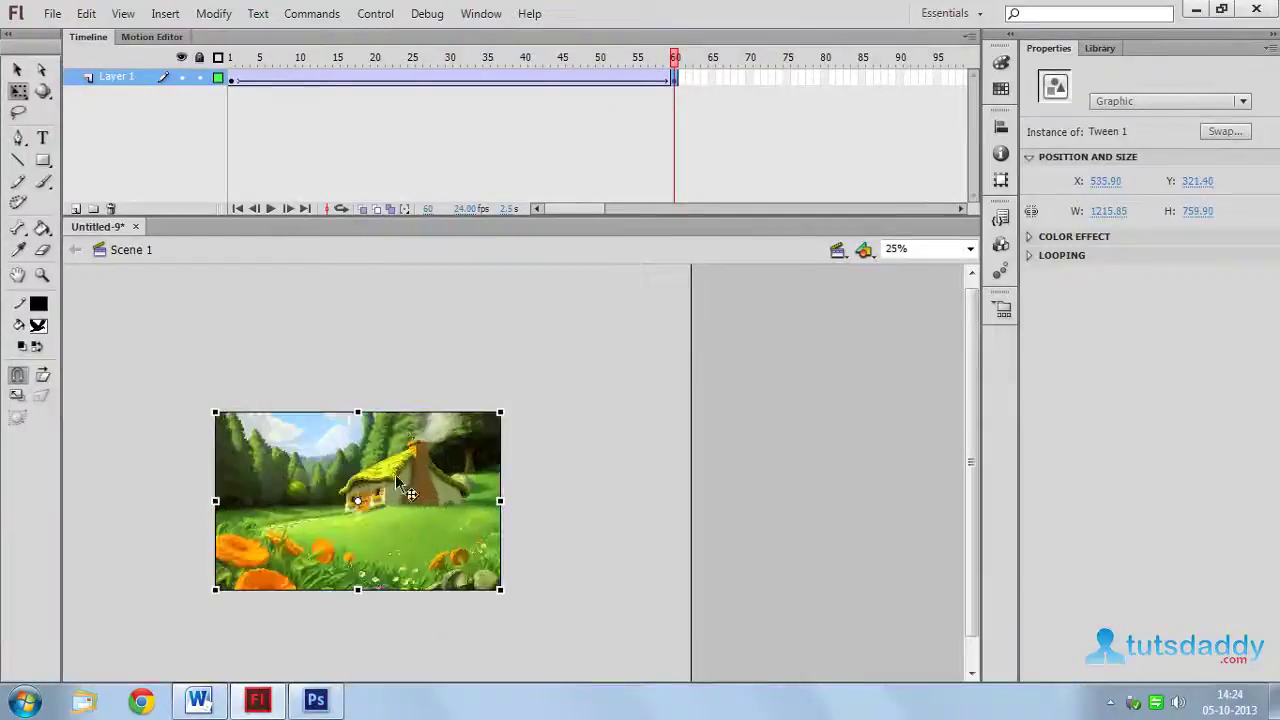
{"action": "key", "text": "shift+Left"}
{"action": "key", "text": "shift+Left"}
{"action": "key", "text": "shift+Left"}
{"action": "key", "text": "shift+Left"}
{"action": "key", "text": "shift+Up"}
{"action": "key", "text": "shift+Up"}
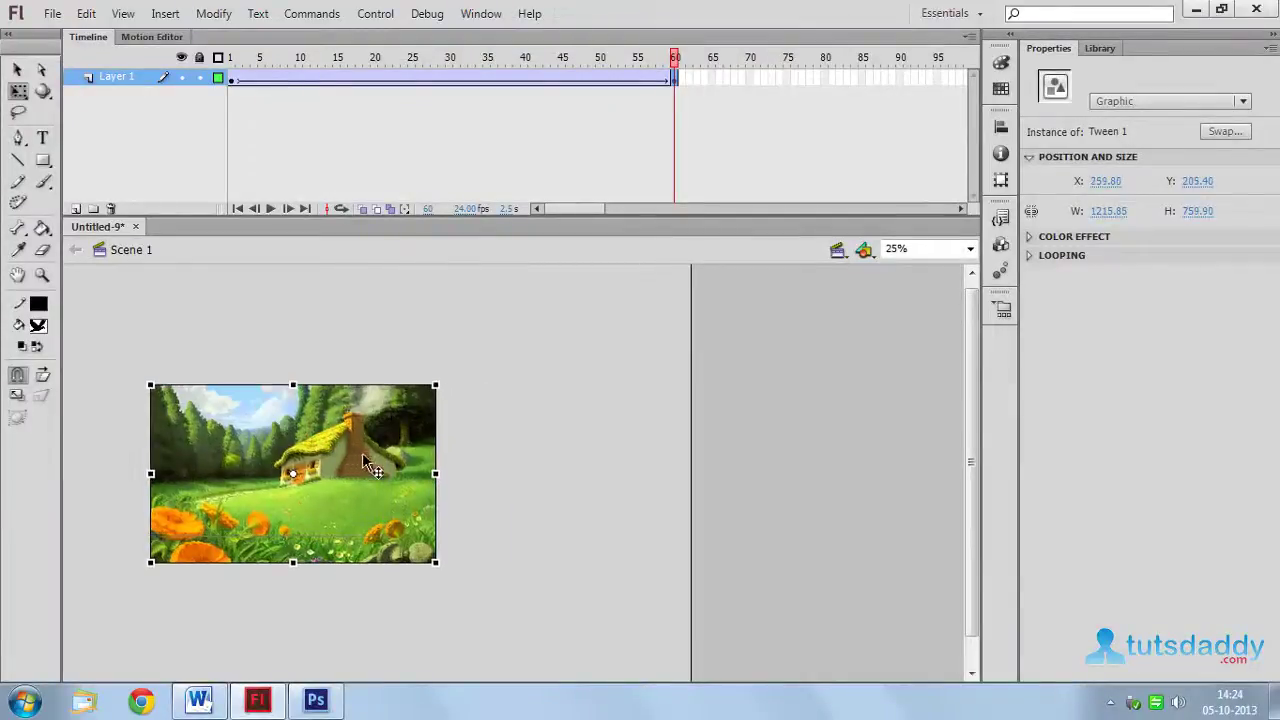
{"action": "key", "text": "shift+Up"}
{"action": "key", "text": "shift+Up"}
{"action": "key", "text": "shift+Up"}
{"action": "key", "text": "shift+Up"}
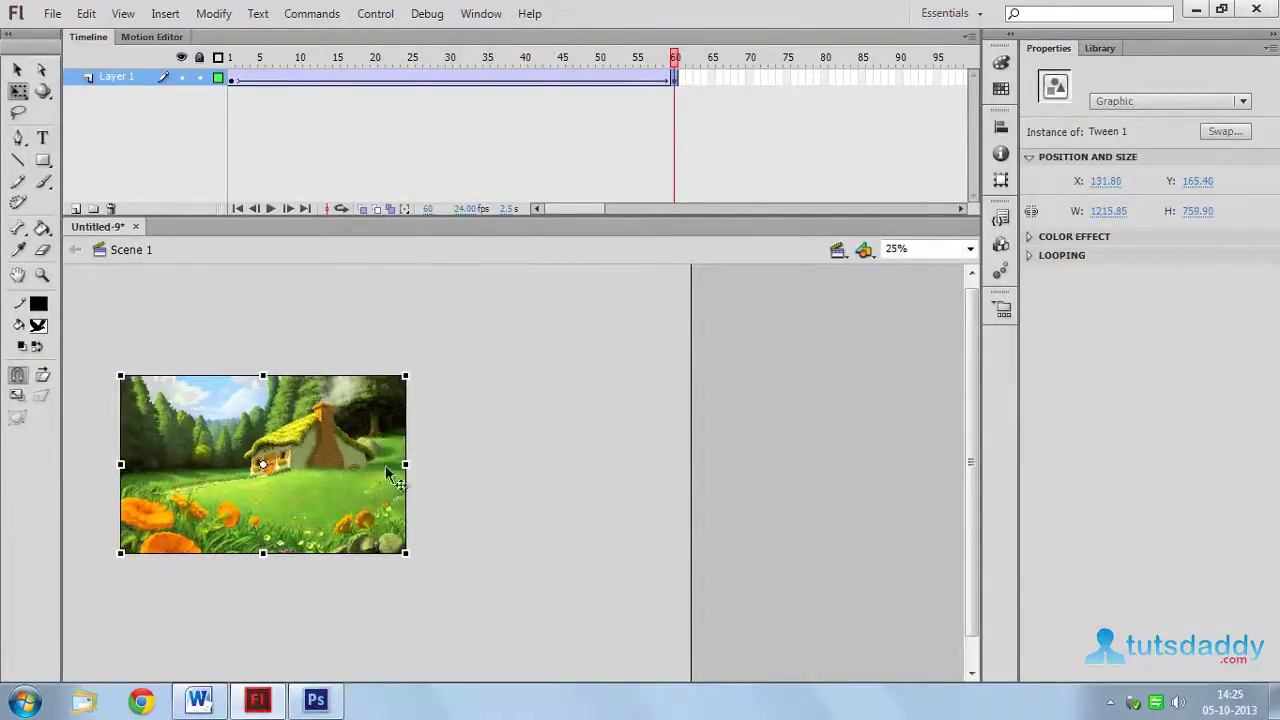
{"action": "key", "text": "ctrl+Return"}
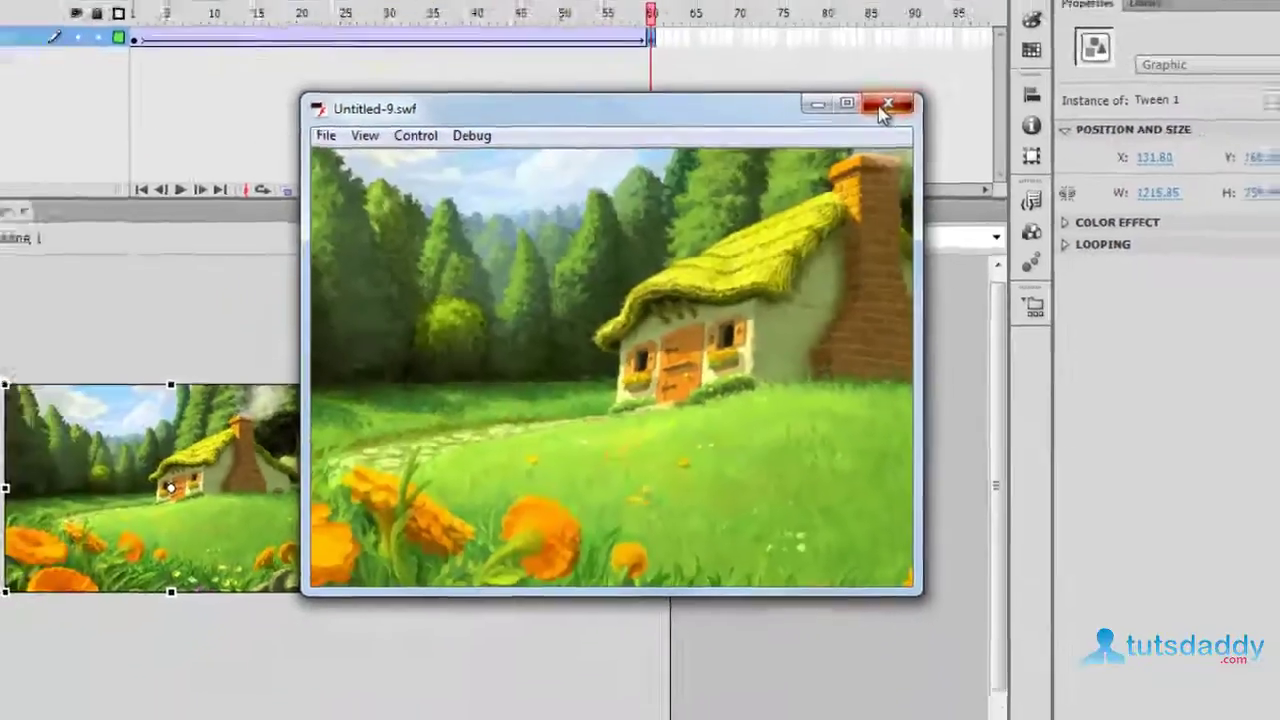
{"action": "left_click", "coordinate": [912, 30]}
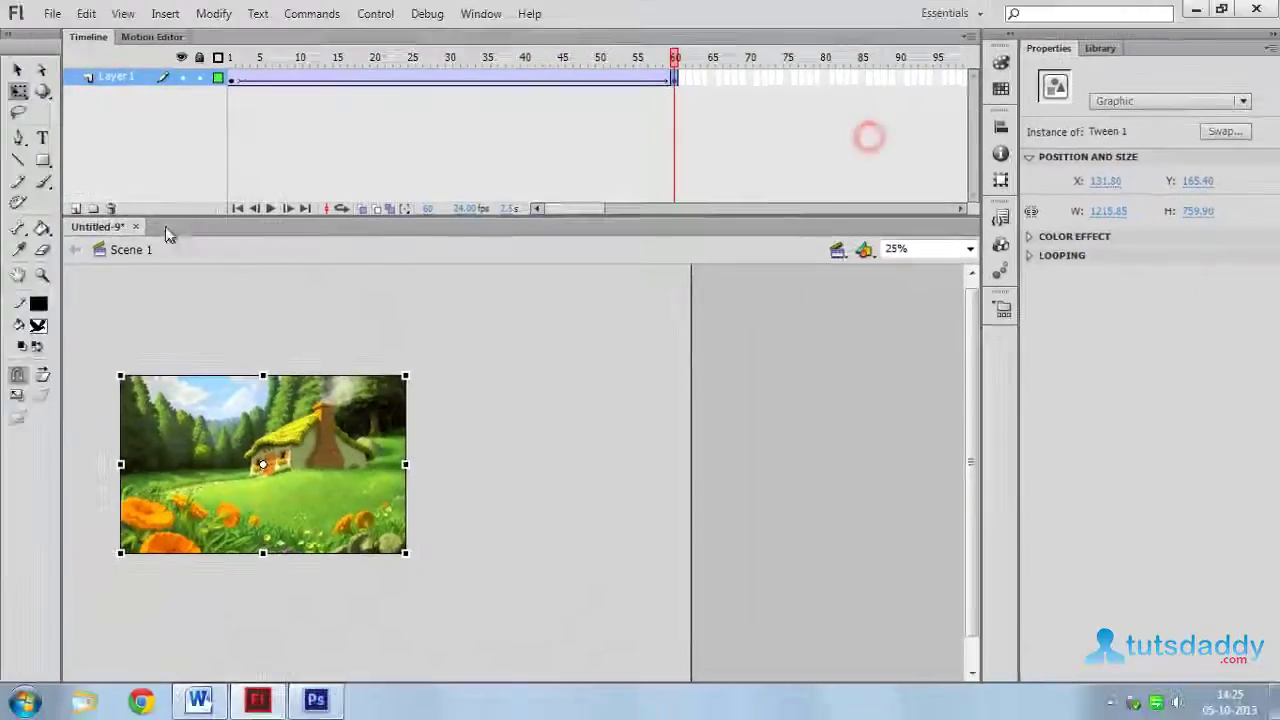
Step: Add Layer 2 and drag the mc bird clip from the Library to the scenery's left edge
{"action": "left_click", "coordinate": [73, 209]}
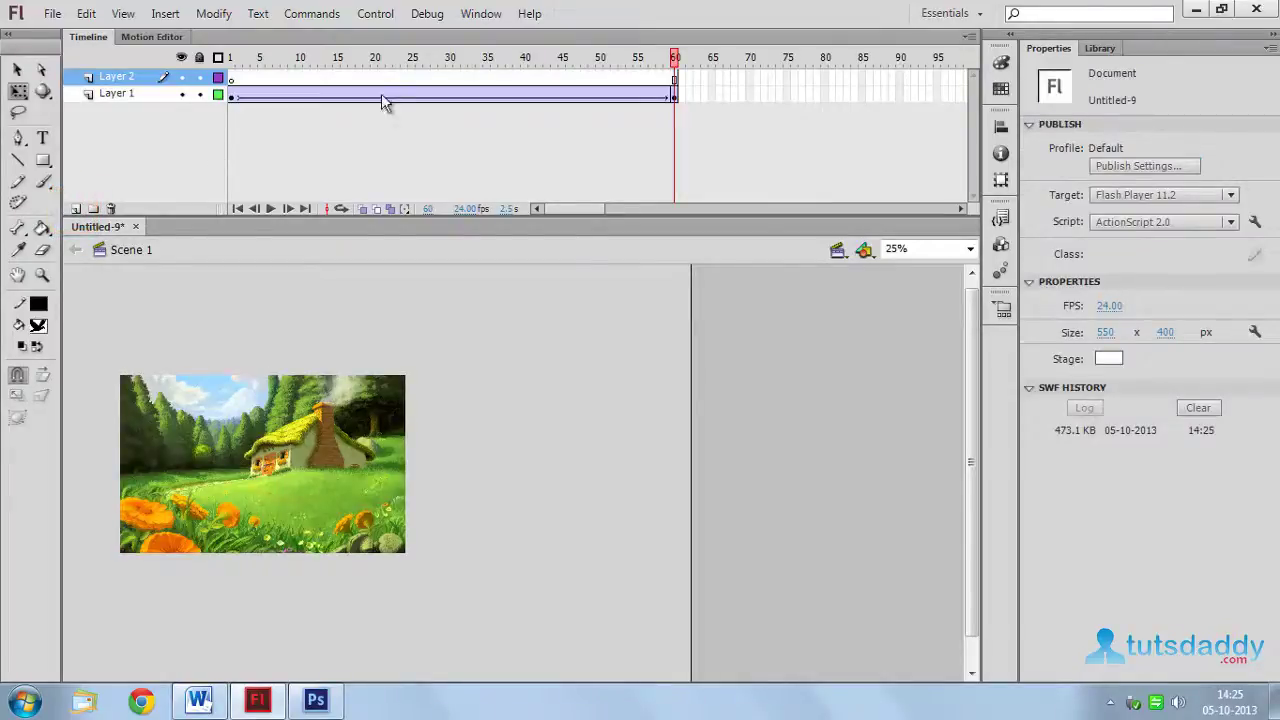
{"action": "left_click", "coordinate": [479, 14]}
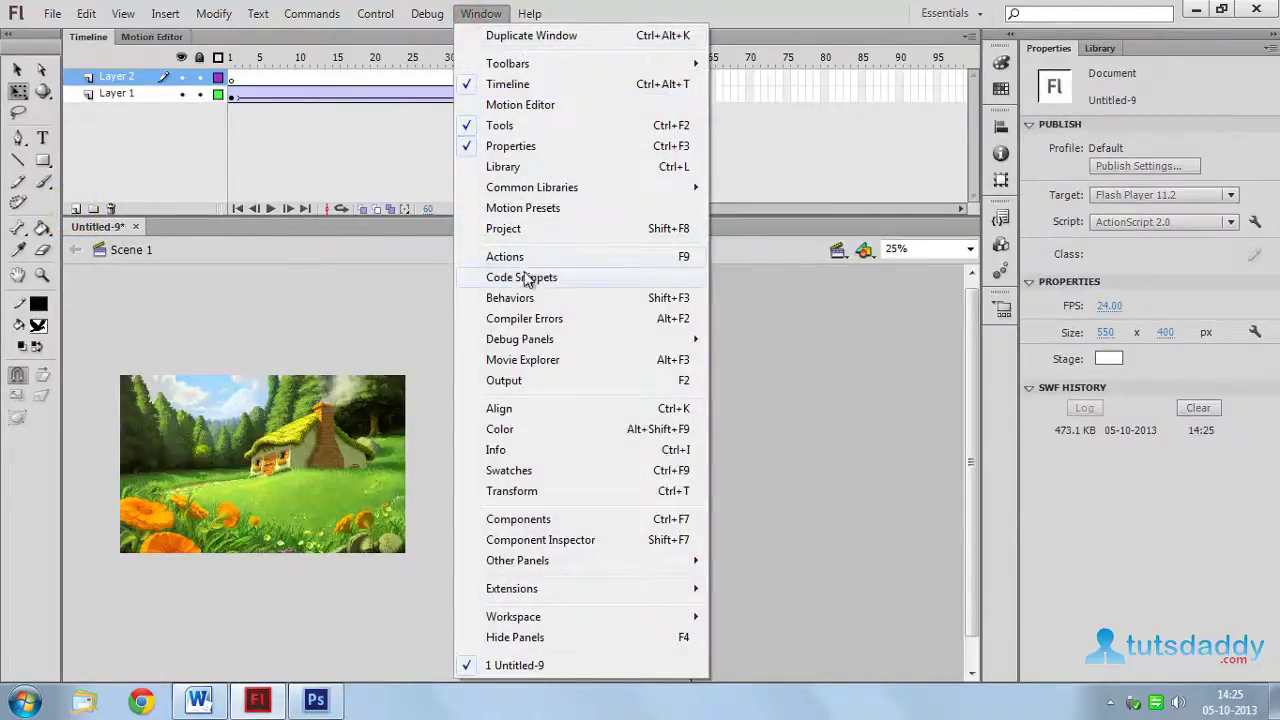
{"action": "left_click", "coordinate": [528, 166]}
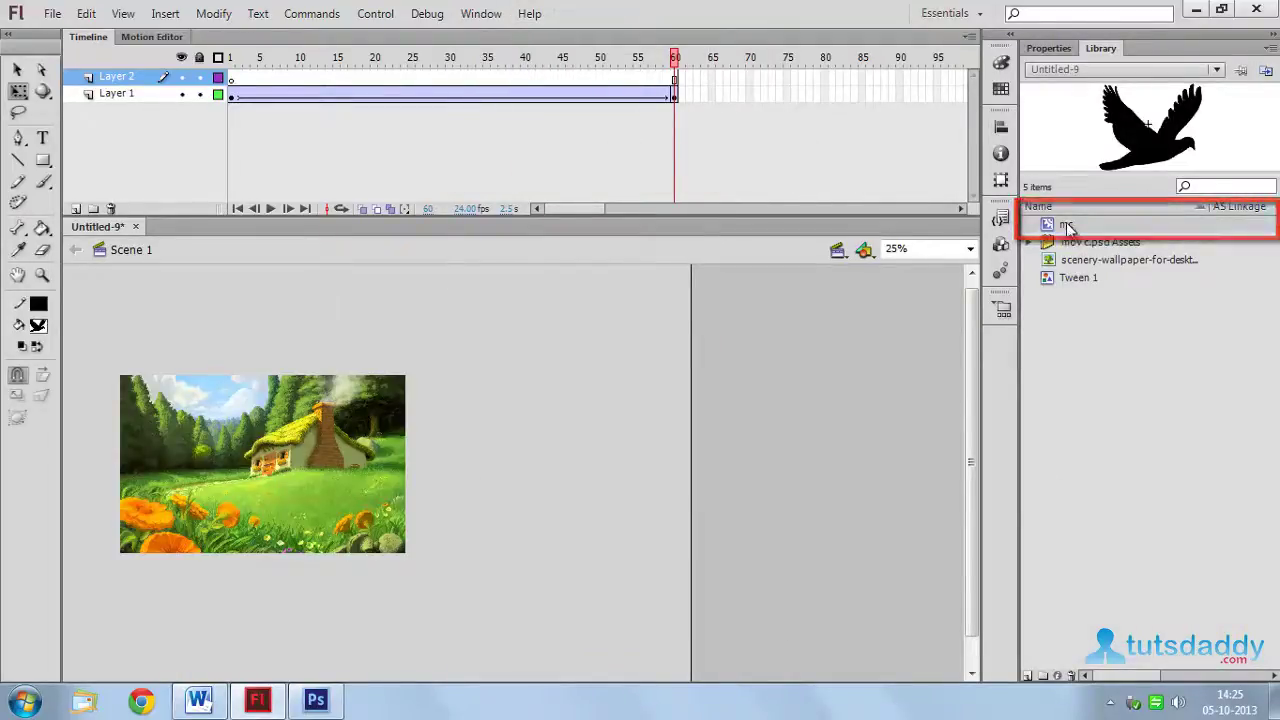
{"action": "left_click_drag", "start_coordinate": [1065, 224], "coordinate": [605, 326]}
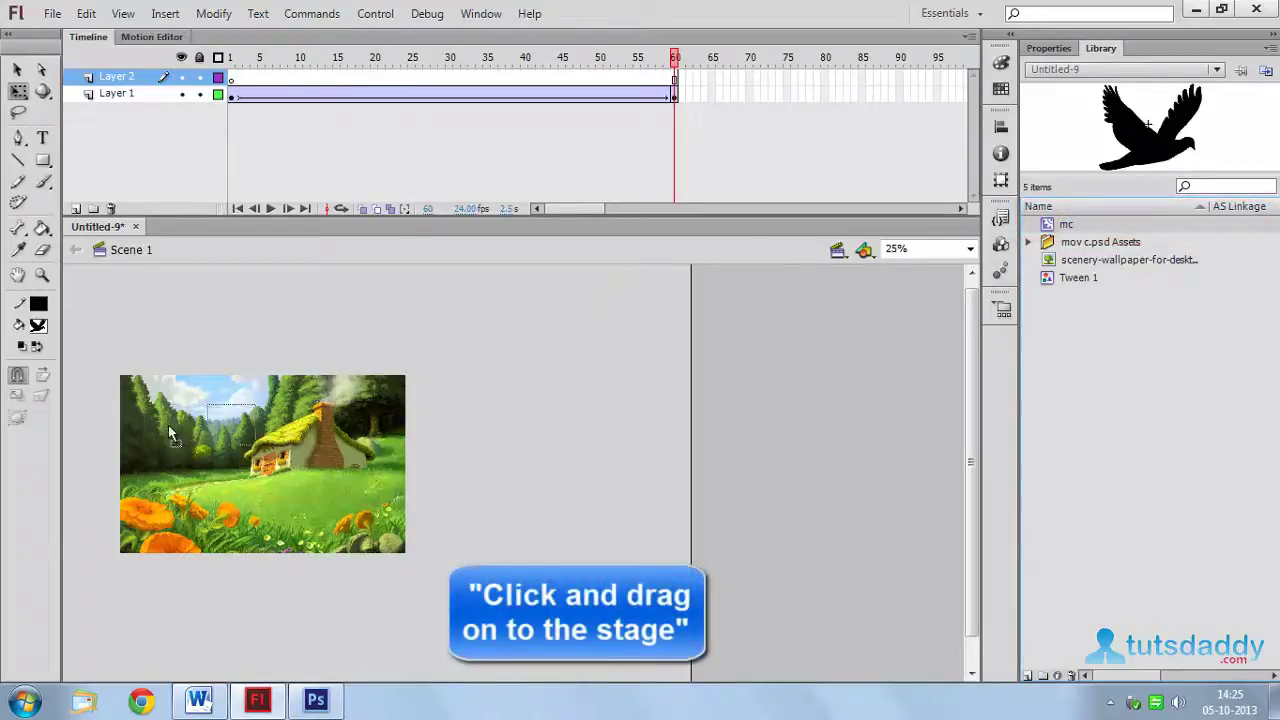
{"action": "left_click_drag", "start_coordinate": [170, 433], "coordinate": [112, 455]}
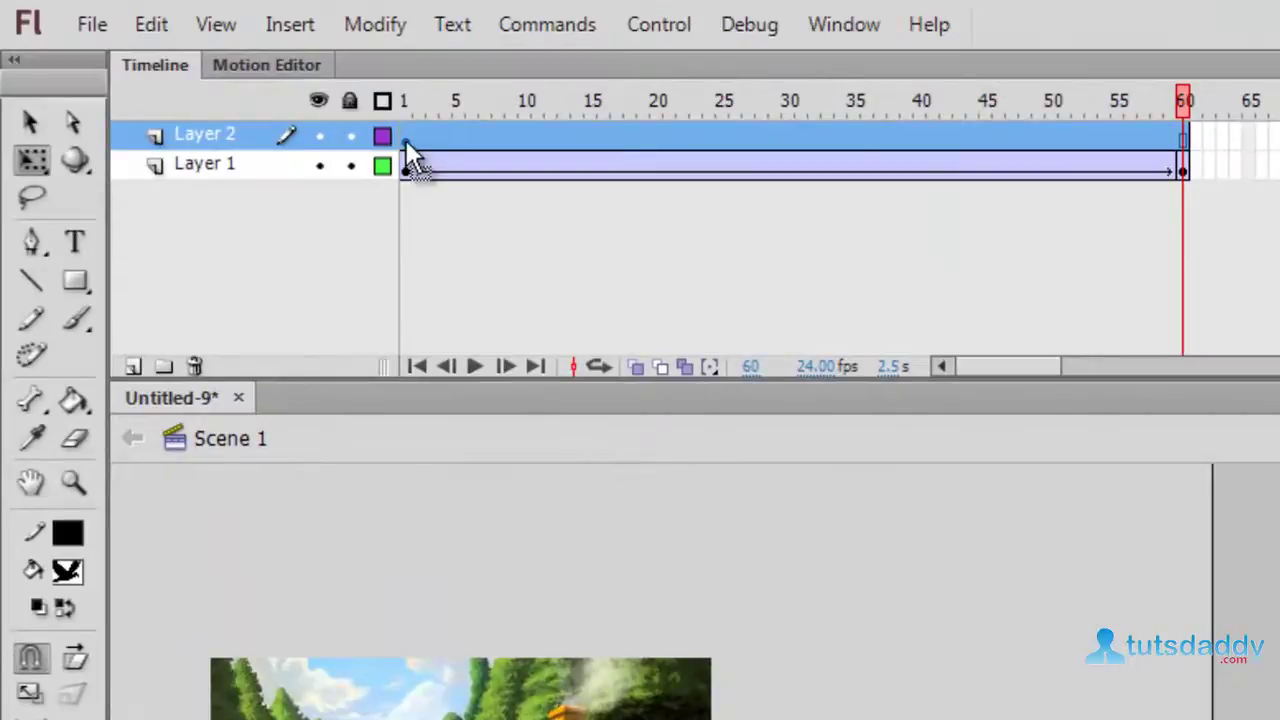
Step: Create a classic tween on Layer 2 with a keyframe at frame 60
{"action": "right_click", "coordinate": [406, 142]}
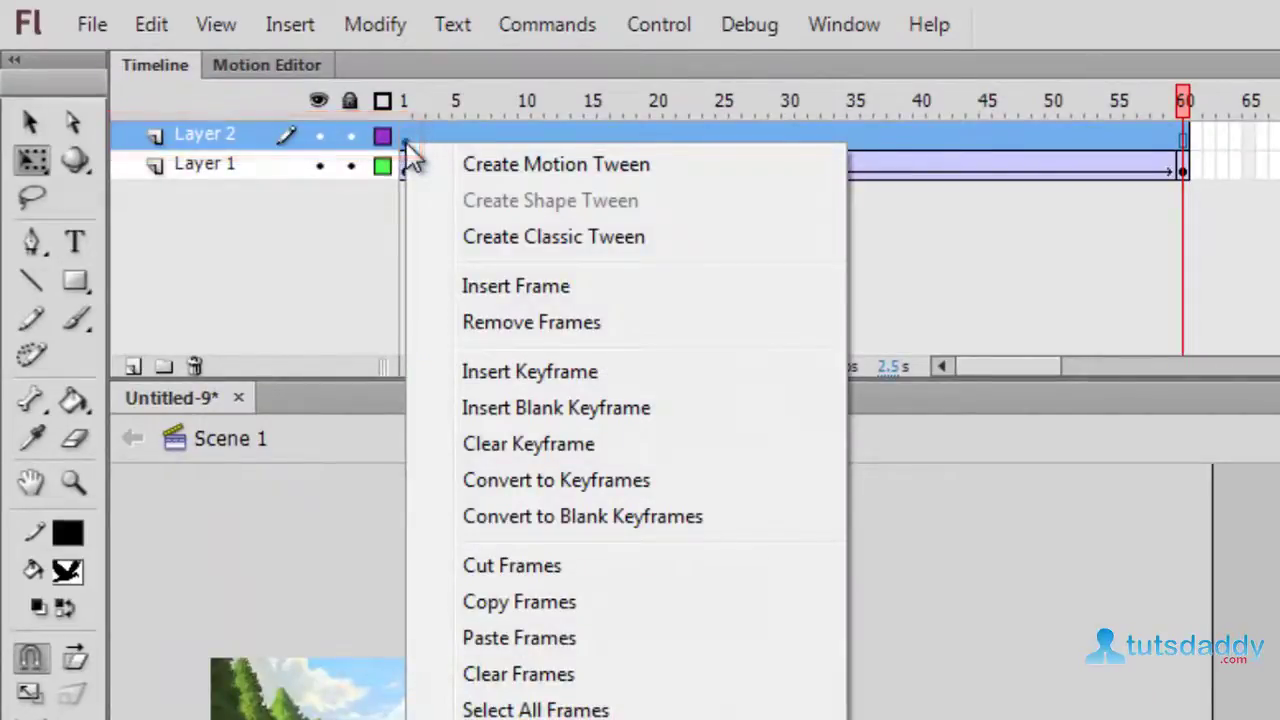
{"action": "left_click", "coordinate": [516, 247]}
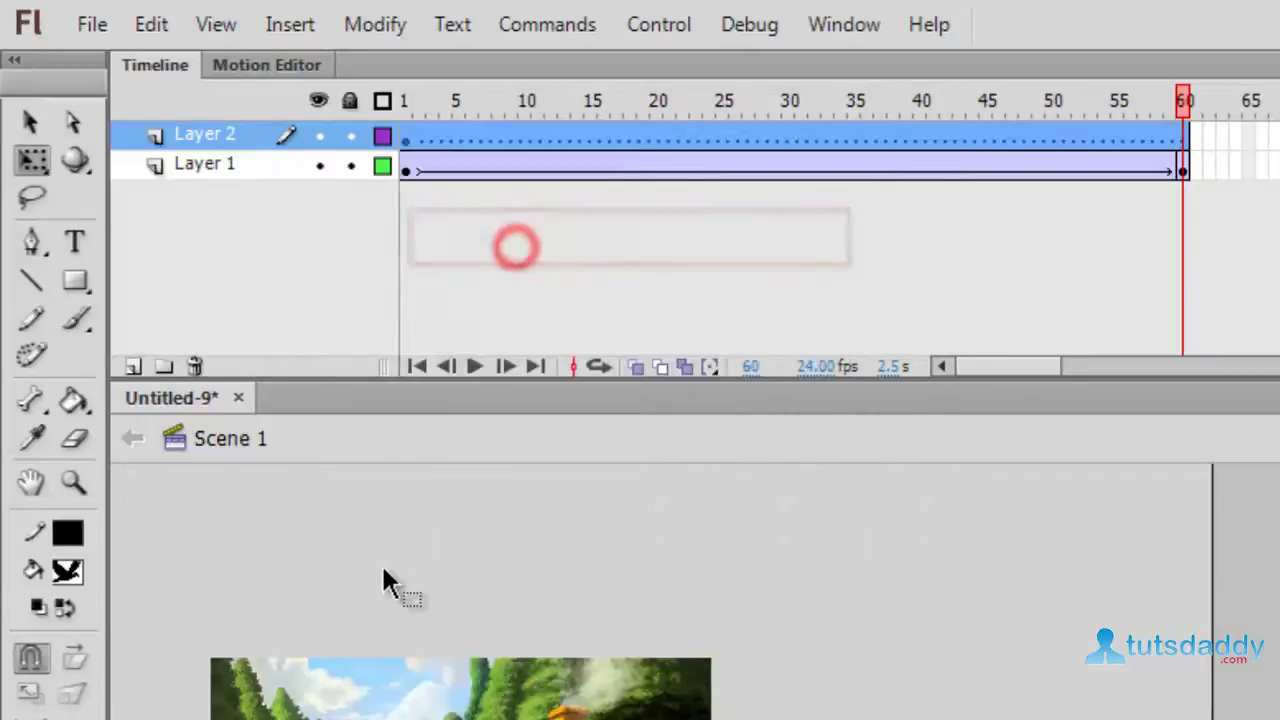
{"action": "left_click", "coordinate": [1187, 160]}
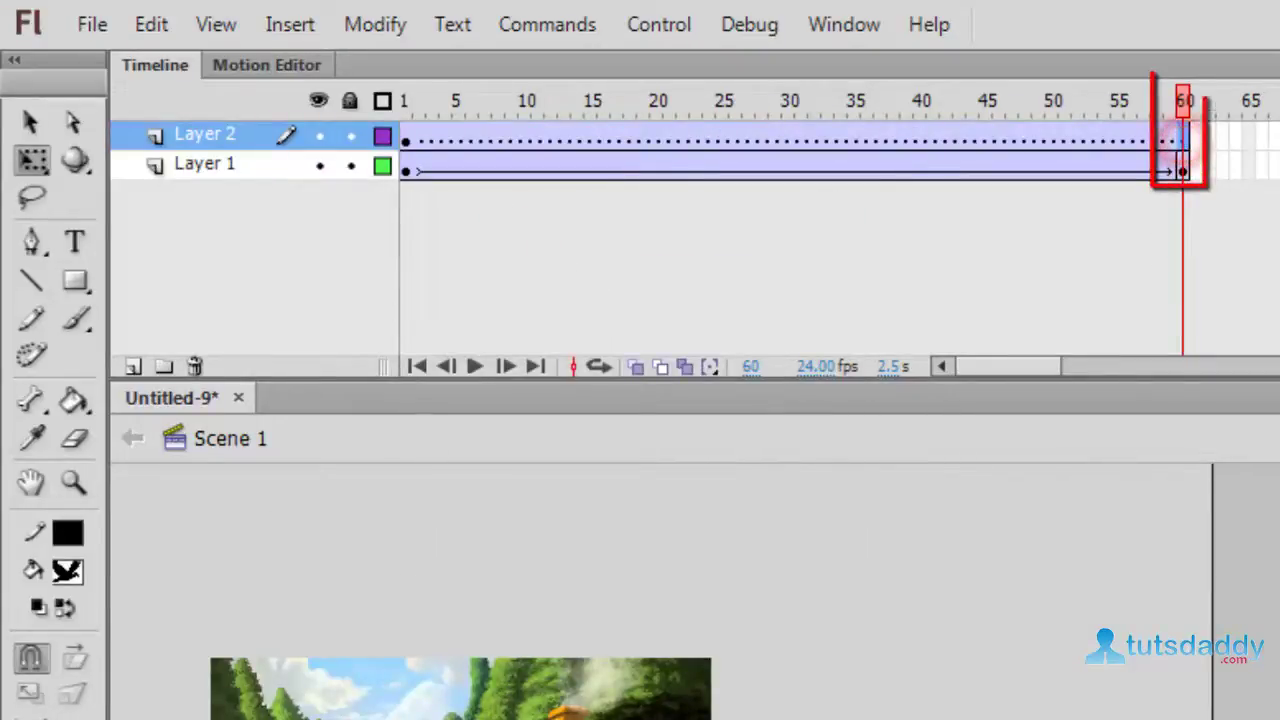
{"action": "key", "text": "F6"}
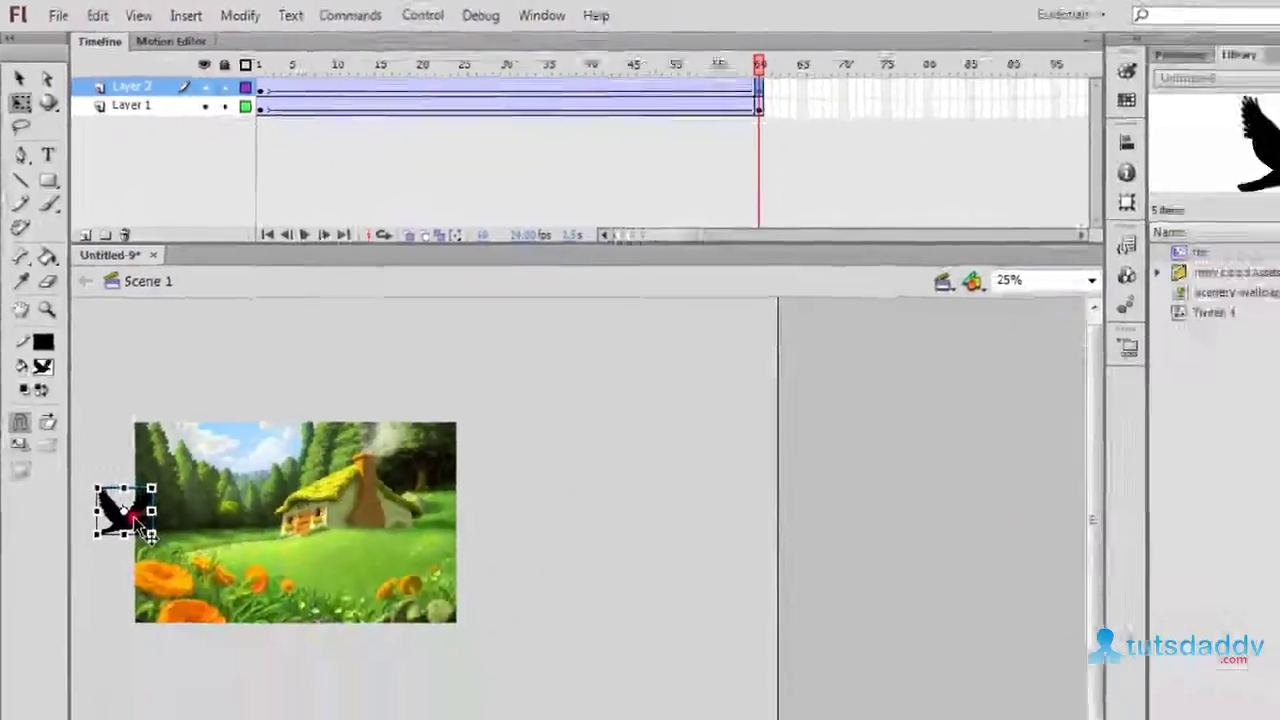
Step: At frame 60, move the bird right past the scenery, shift the background left, and test
{"action": "left_click_drag", "start_coordinate": [178, 700], "coordinate": [272, 693]}
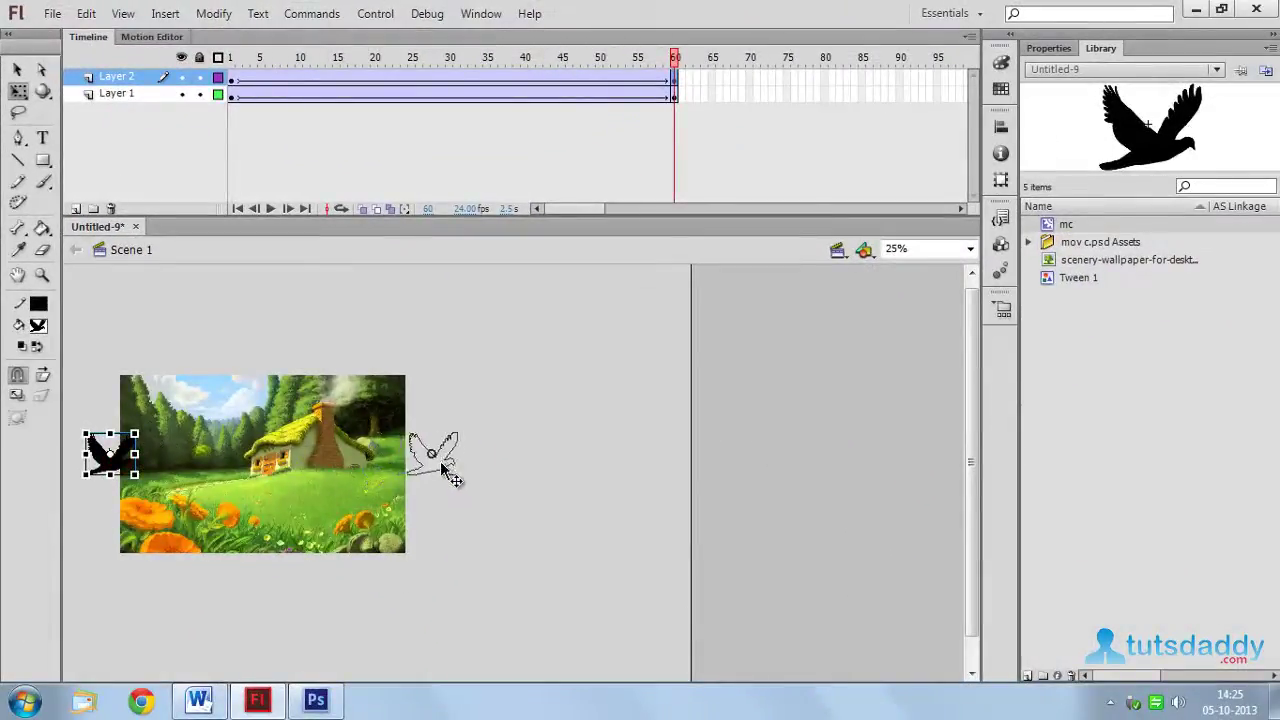
{"action": "left_click_drag", "start_coordinate": [447, 470], "coordinate": [345, 488]}
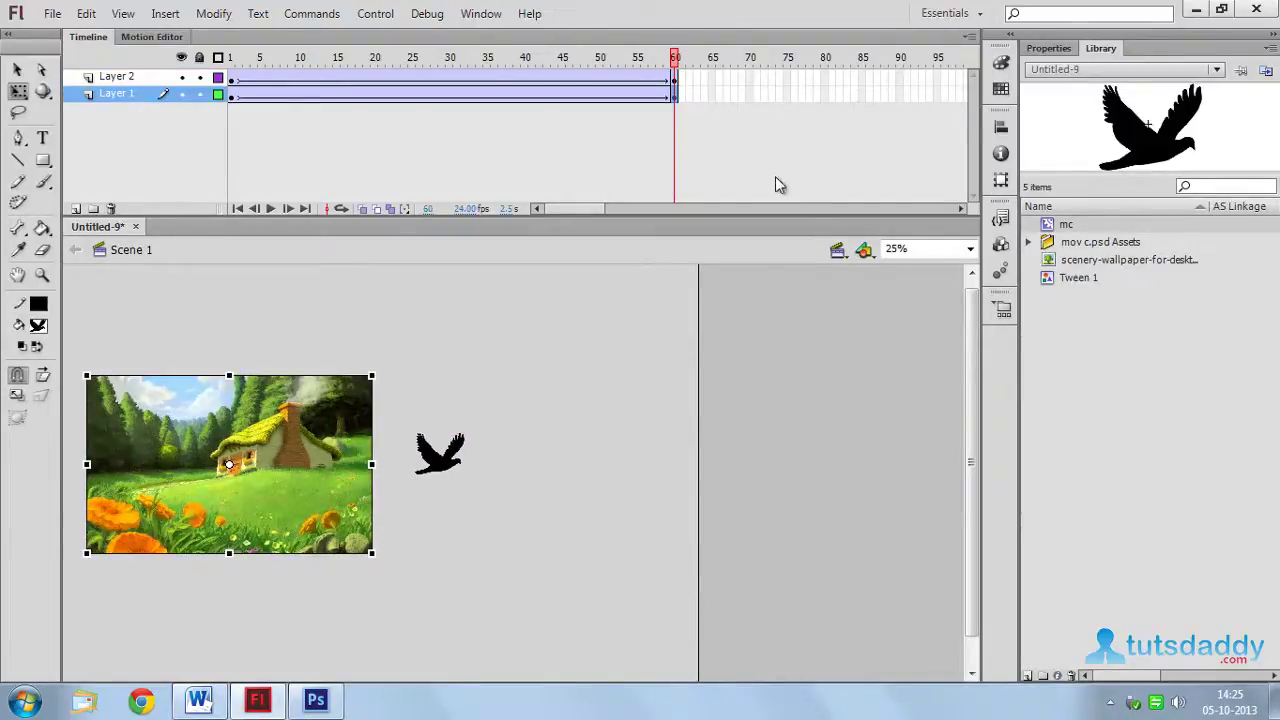
{"action": "key", "text": "ctrl+Return"}
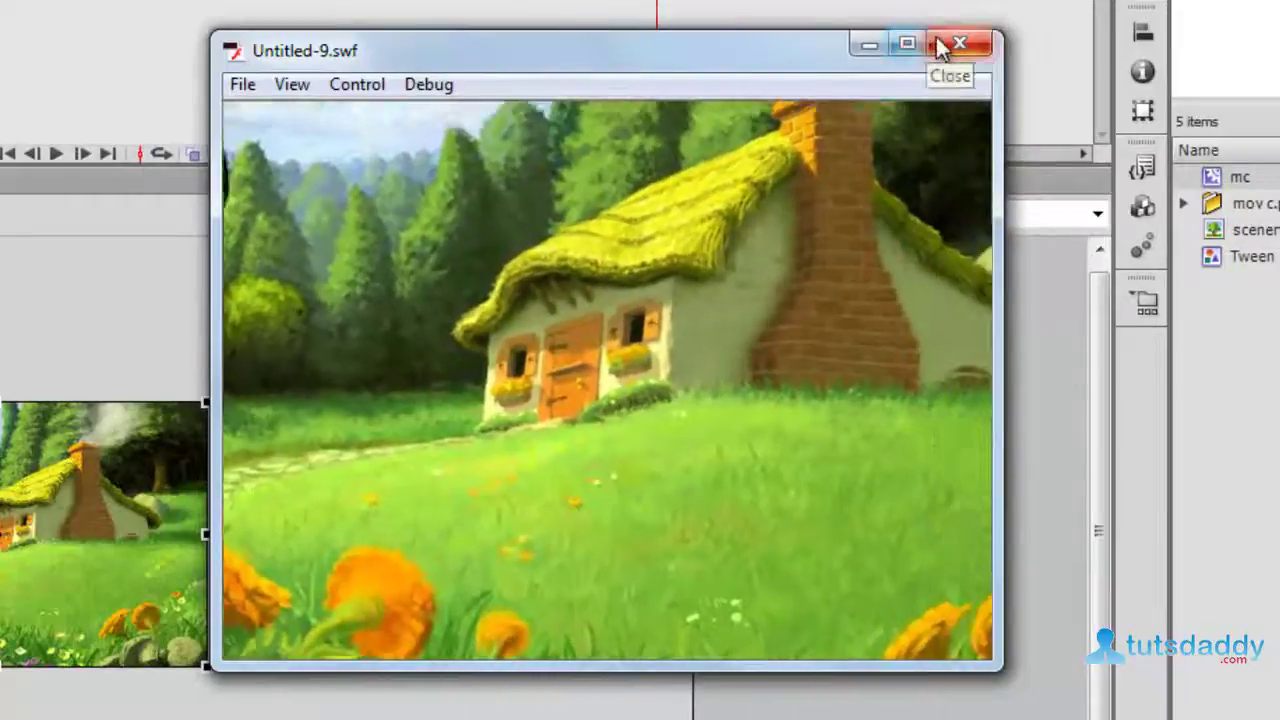
Step: Close the preview, select the bird, re-test the movie, then maximize, restore and close the player
{"action": "left_click", "coordinate": [943, 44]}
{"action": "left_click", "coordinate": [328, 530]}
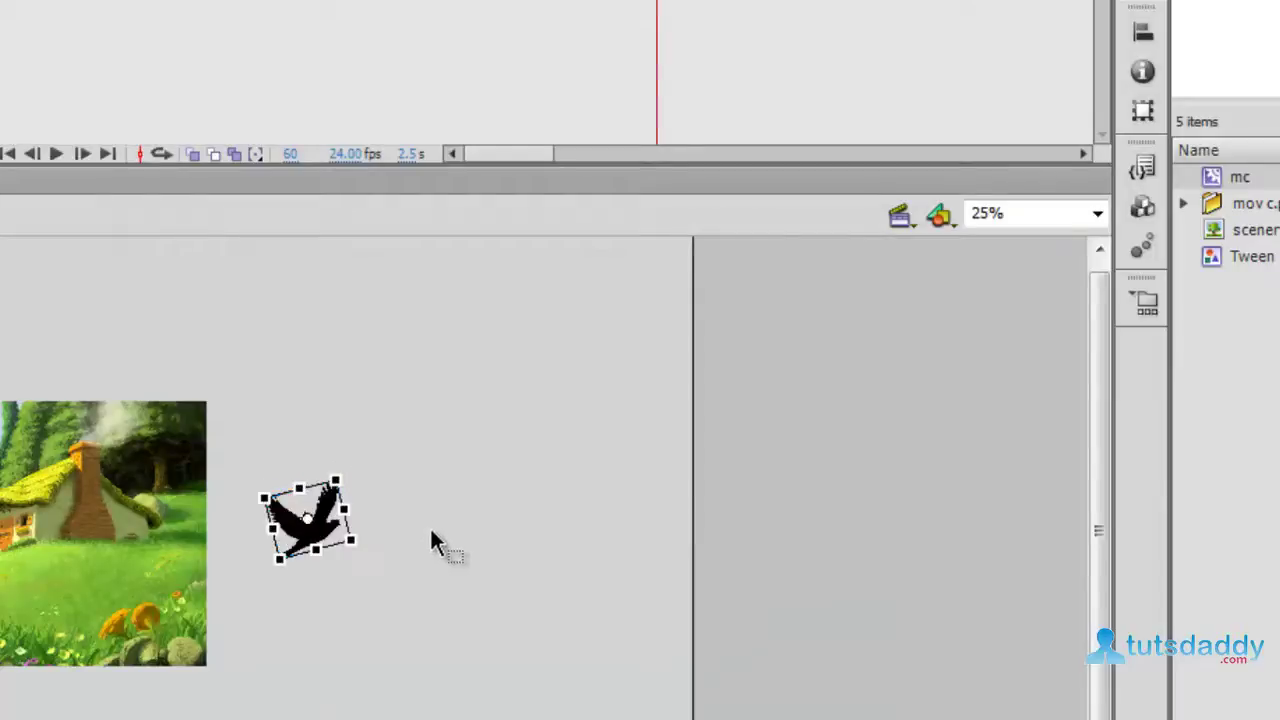
{"action": "key", "text": "ctrl+Return"}
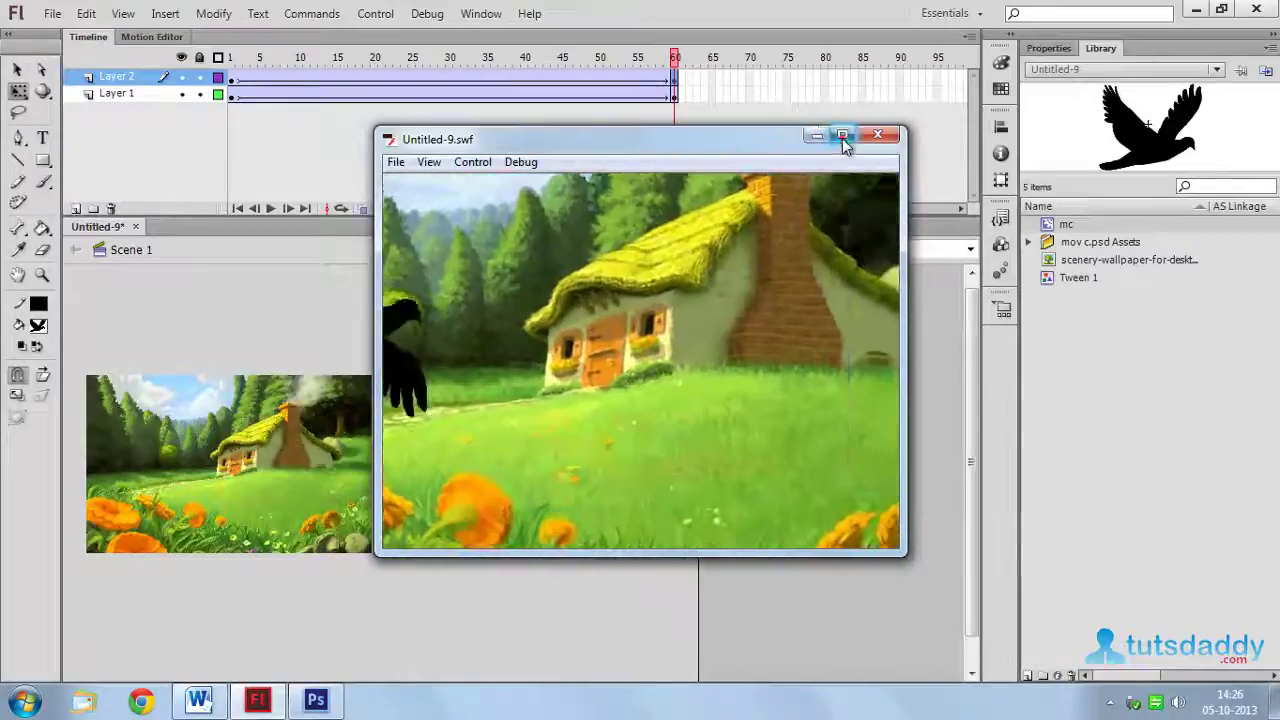
{"action": "left_click", "coordinate": [843, 138]}
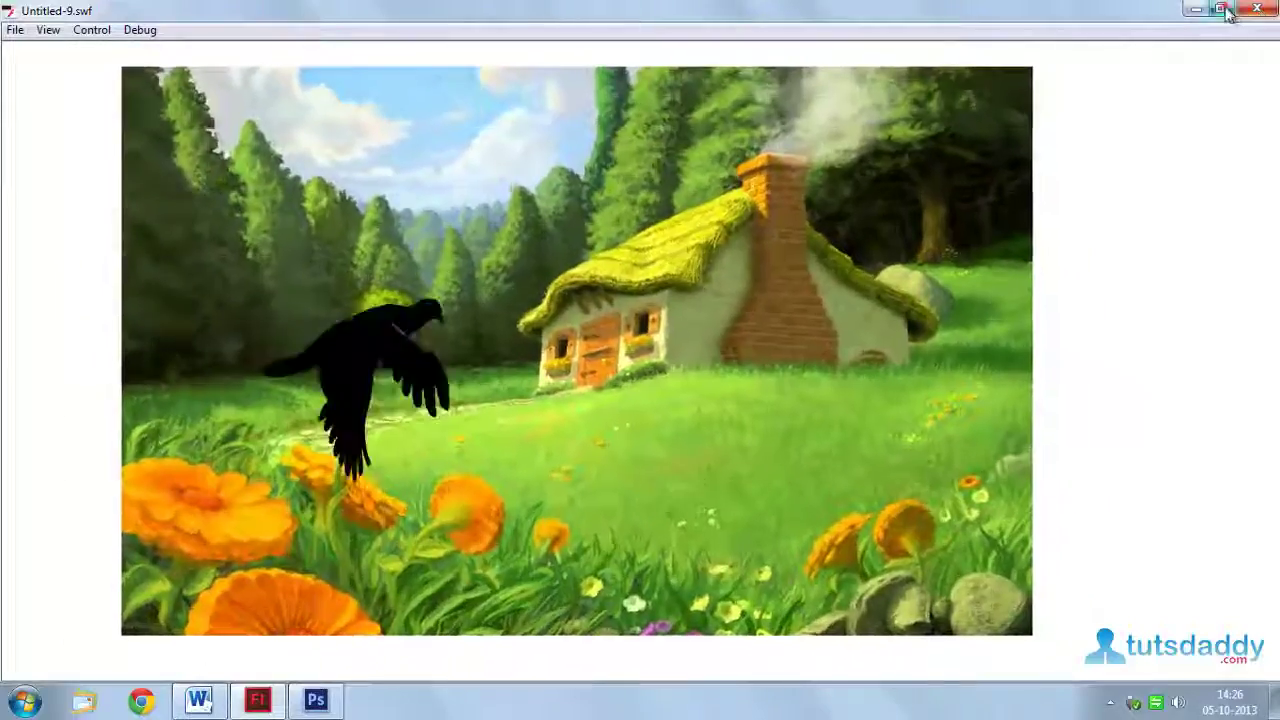
{"action": "left_click", "coordinate": [1220, 9]}
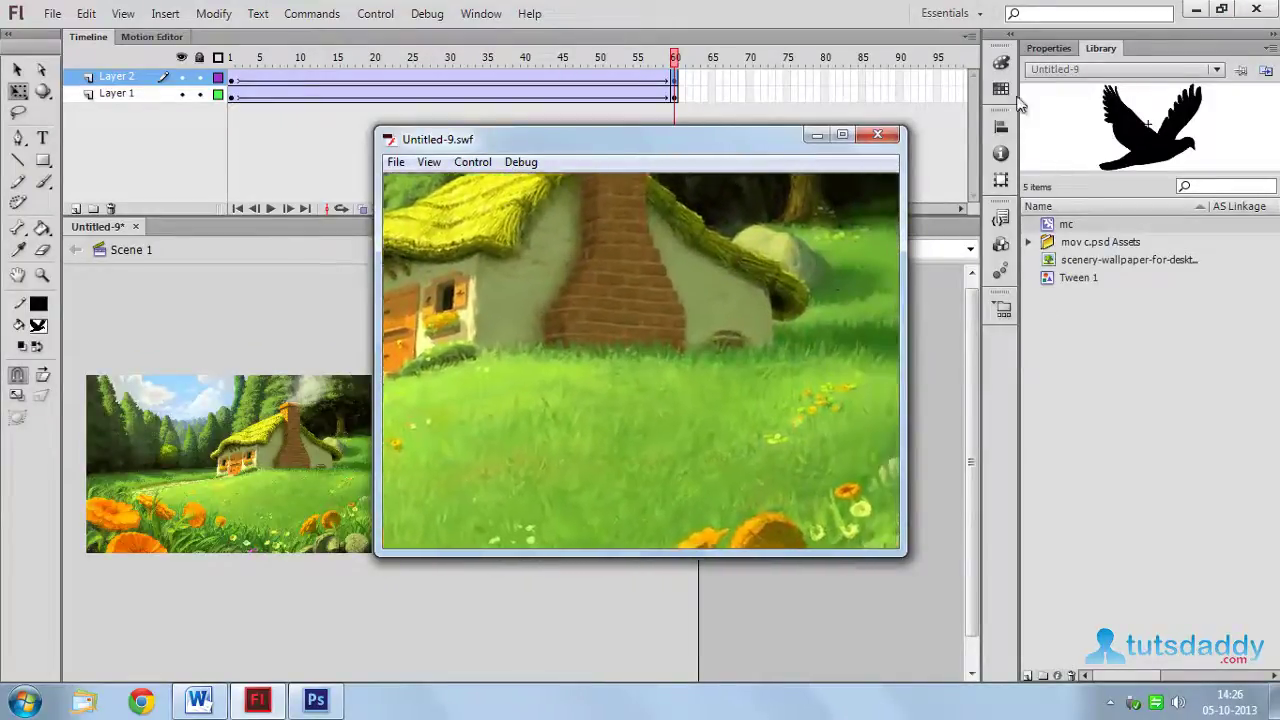
{"action": "left_click", "coordinate": [878, 135]}
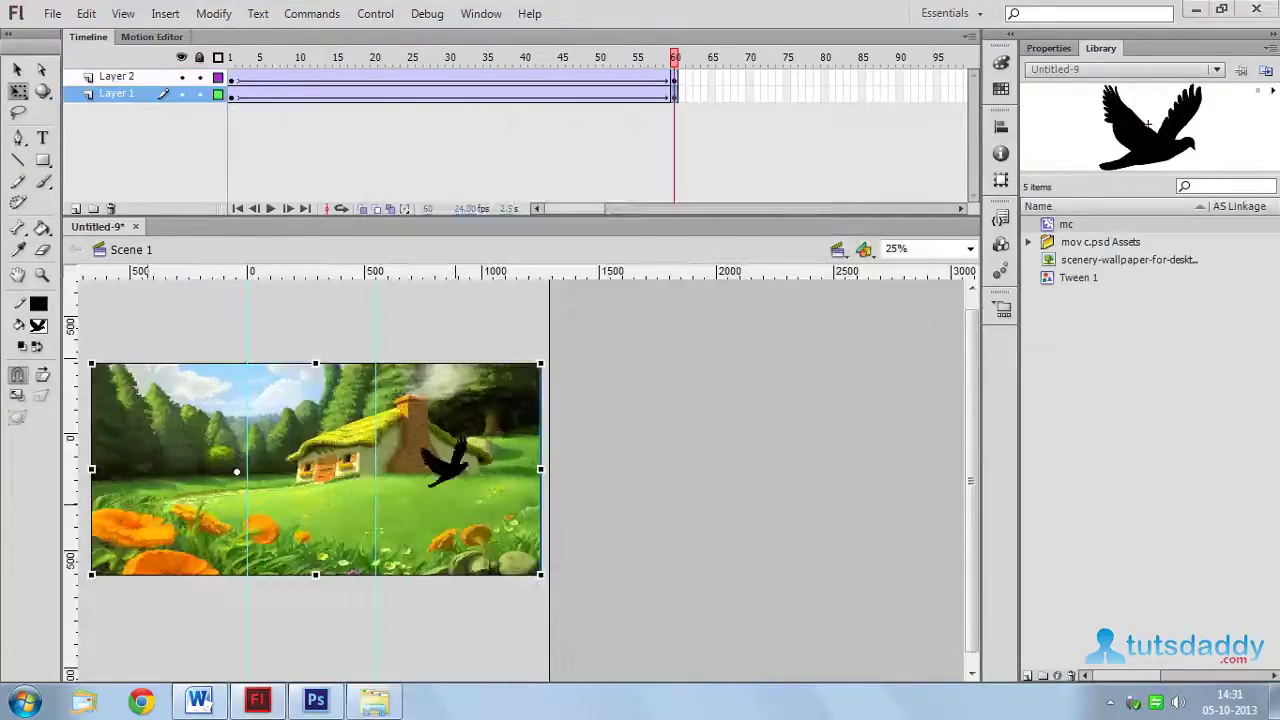
Step: Use File > Export > Export Movie to save MC ANIMATION.swf in the gallery folder on Local Disk (F:)
{"action": "left_click", "coordinate": [47, 13]}
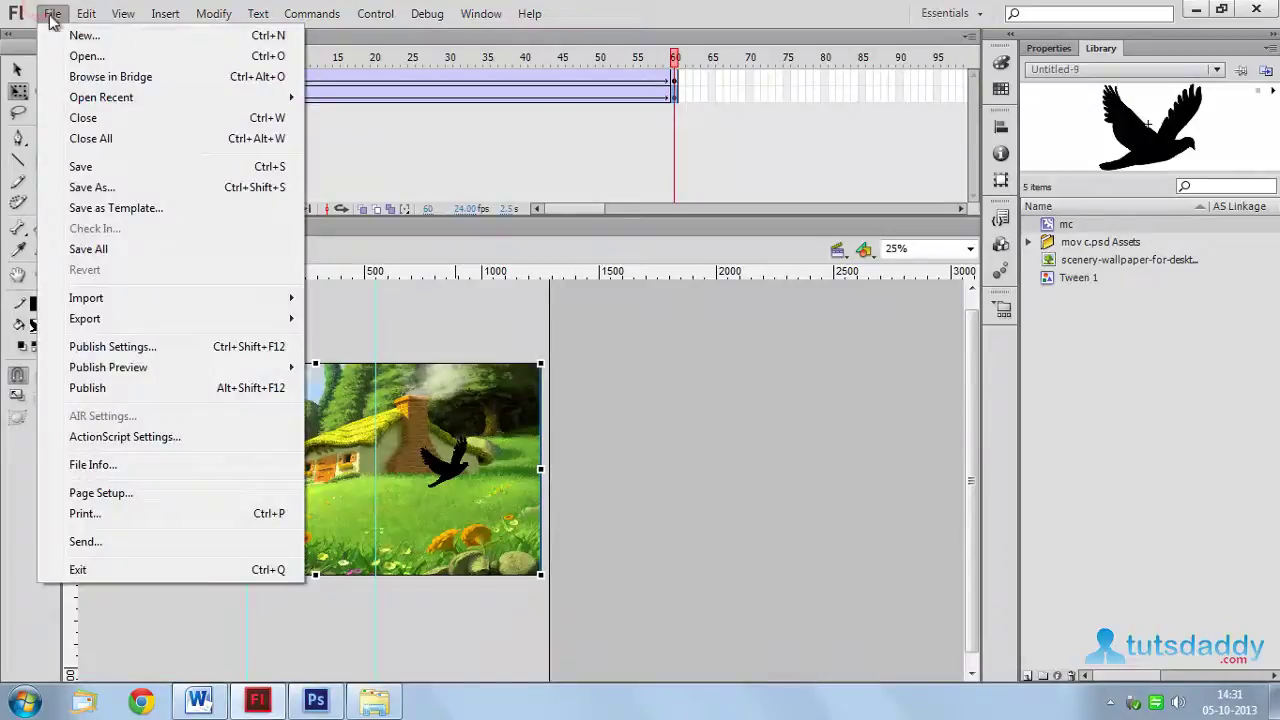
{"action": "mouse_move", "coordinate": [107, 326]}
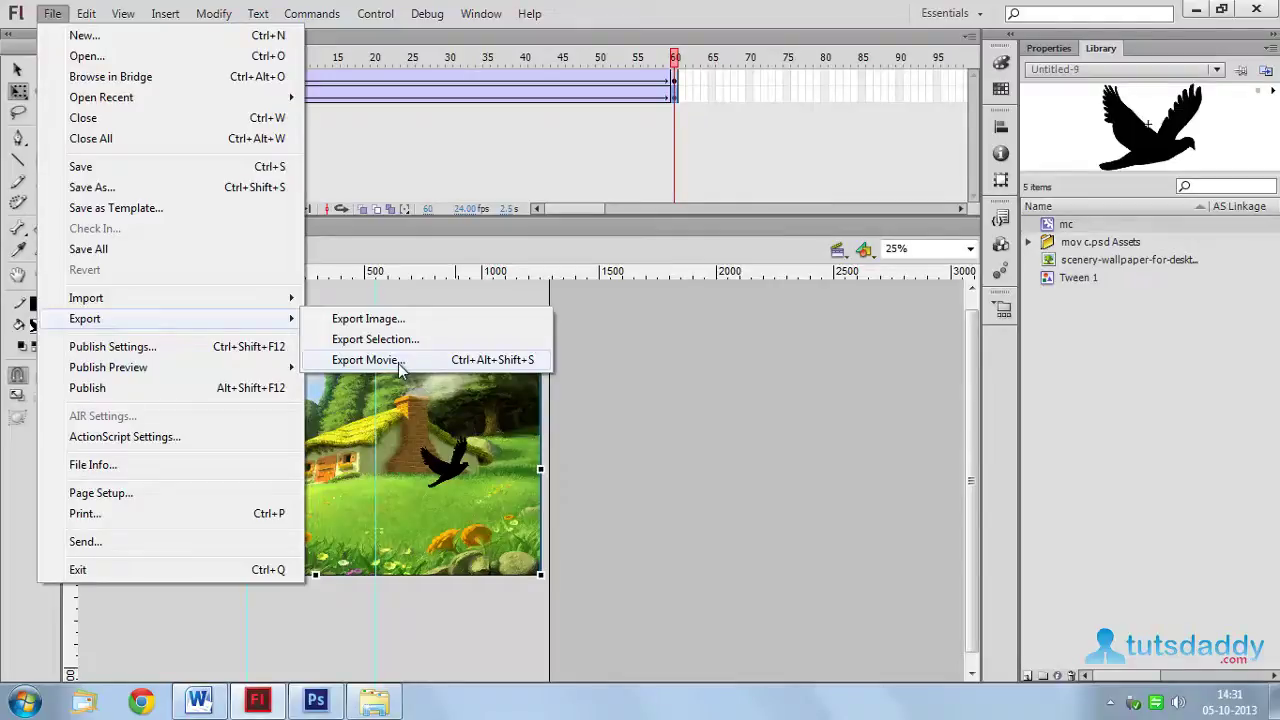
{"action": "left_click", "coordinate": [399, 362]}
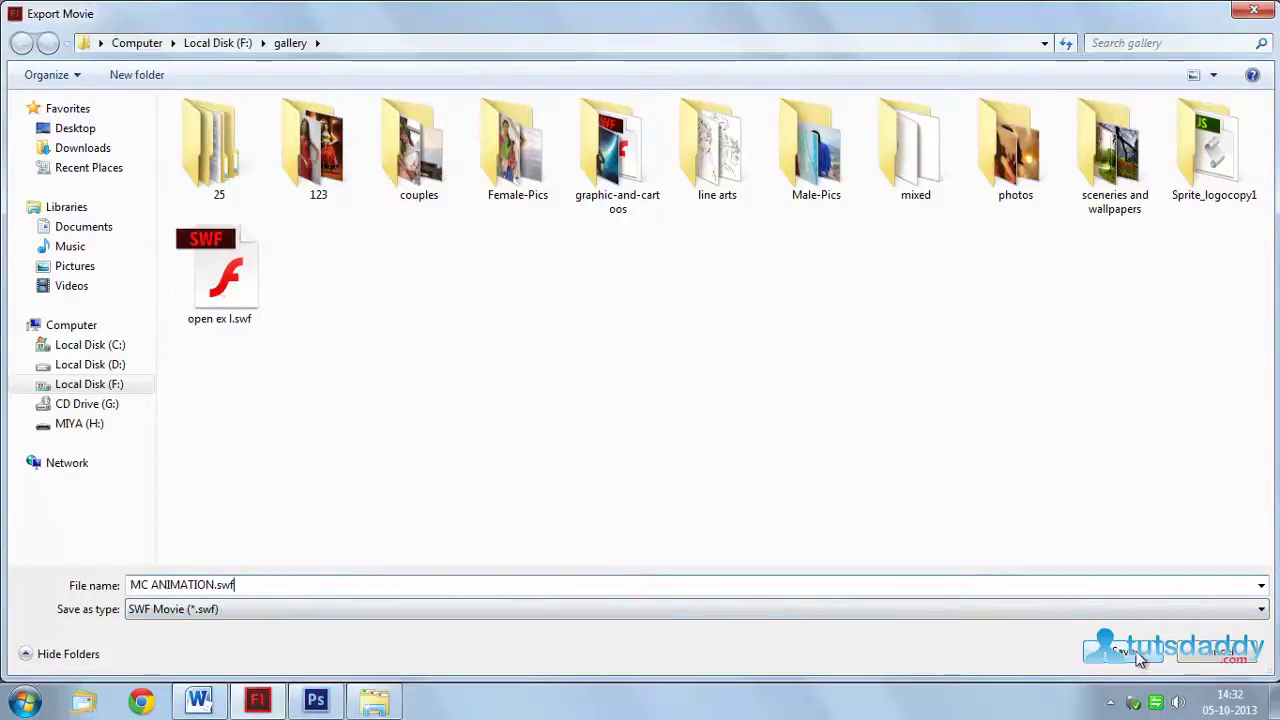
{"action": "left_click", "coordinate": [1137, 653]}
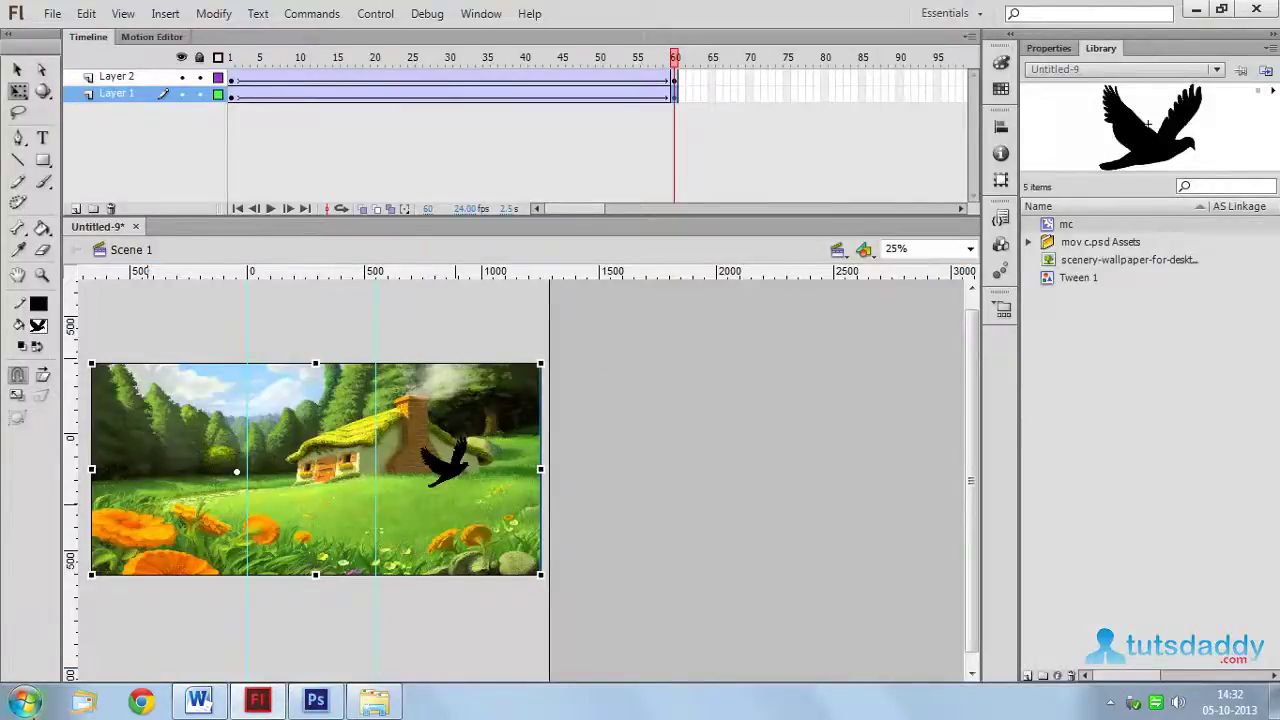
Step: Open MC ANIMATION.swf from the gallery folder in Flash Player, maximized and full screen
{"action": "left_click", "coordinate": [376, 701]}
{"action": "left_click", "coordinate": [830, 316]}
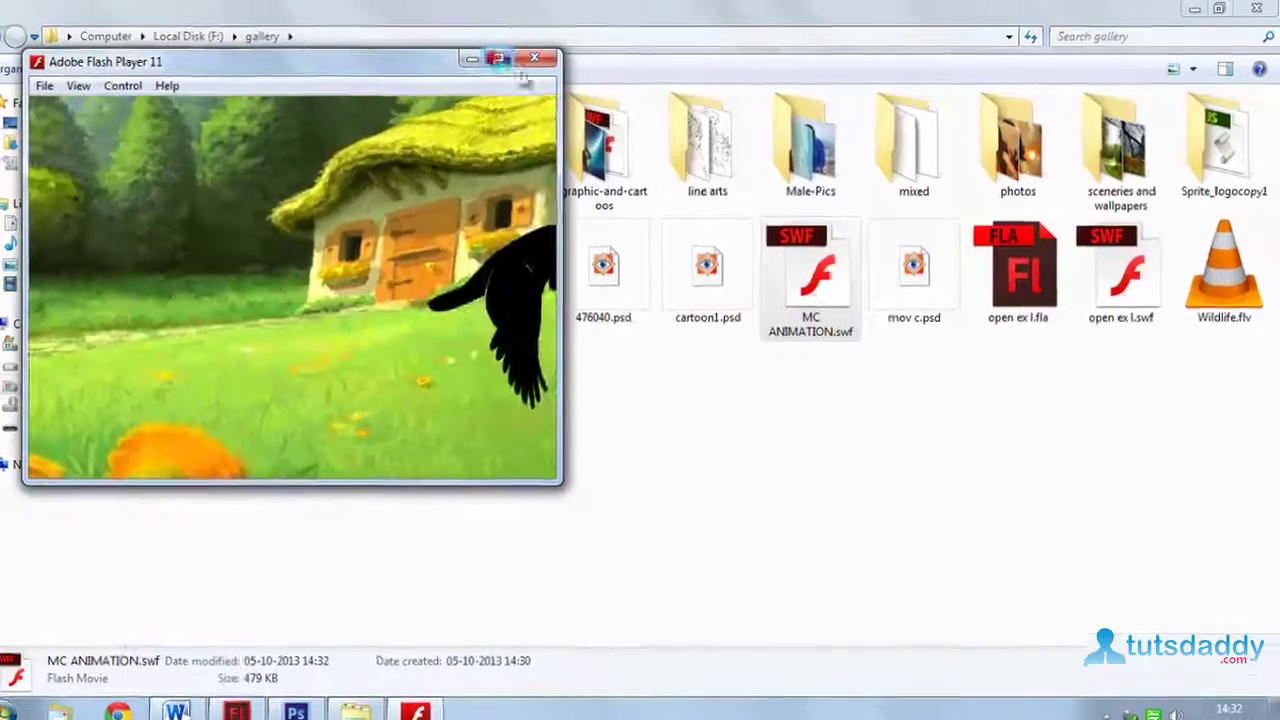
{"action": "left_click", "coordinate": [498, 58]}
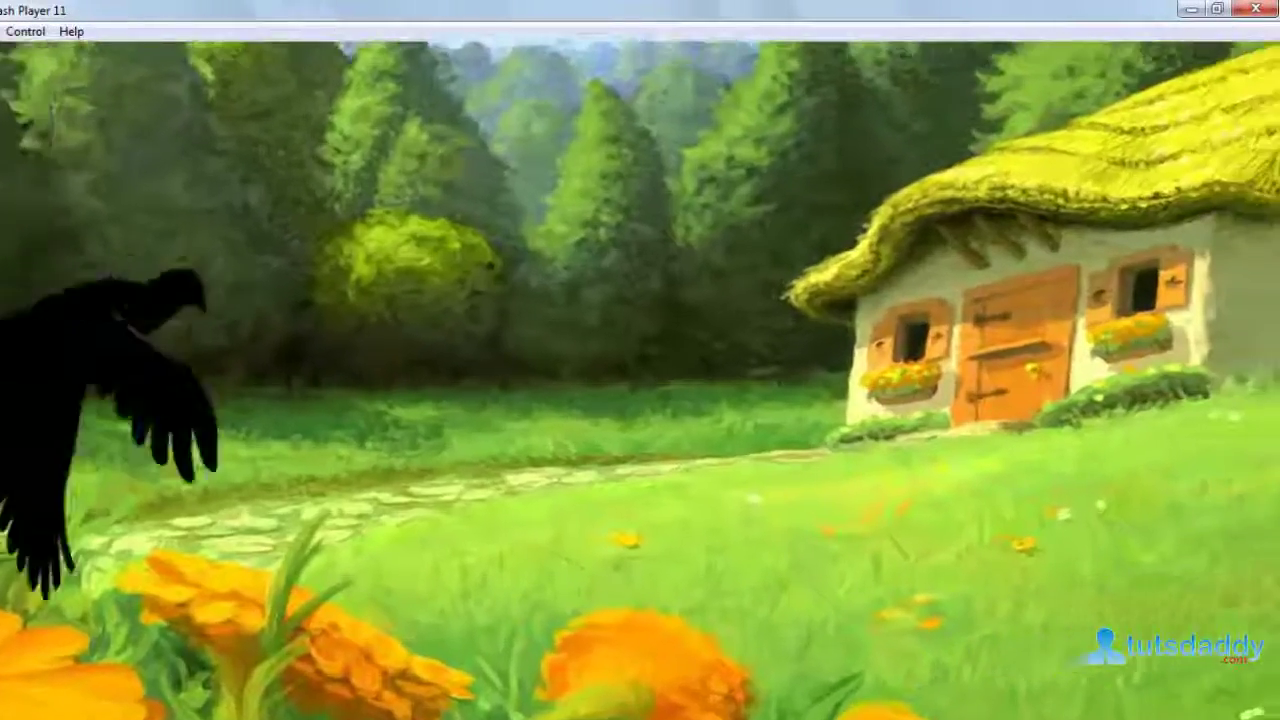
{"action": "key", "text": "ctrl+f"}
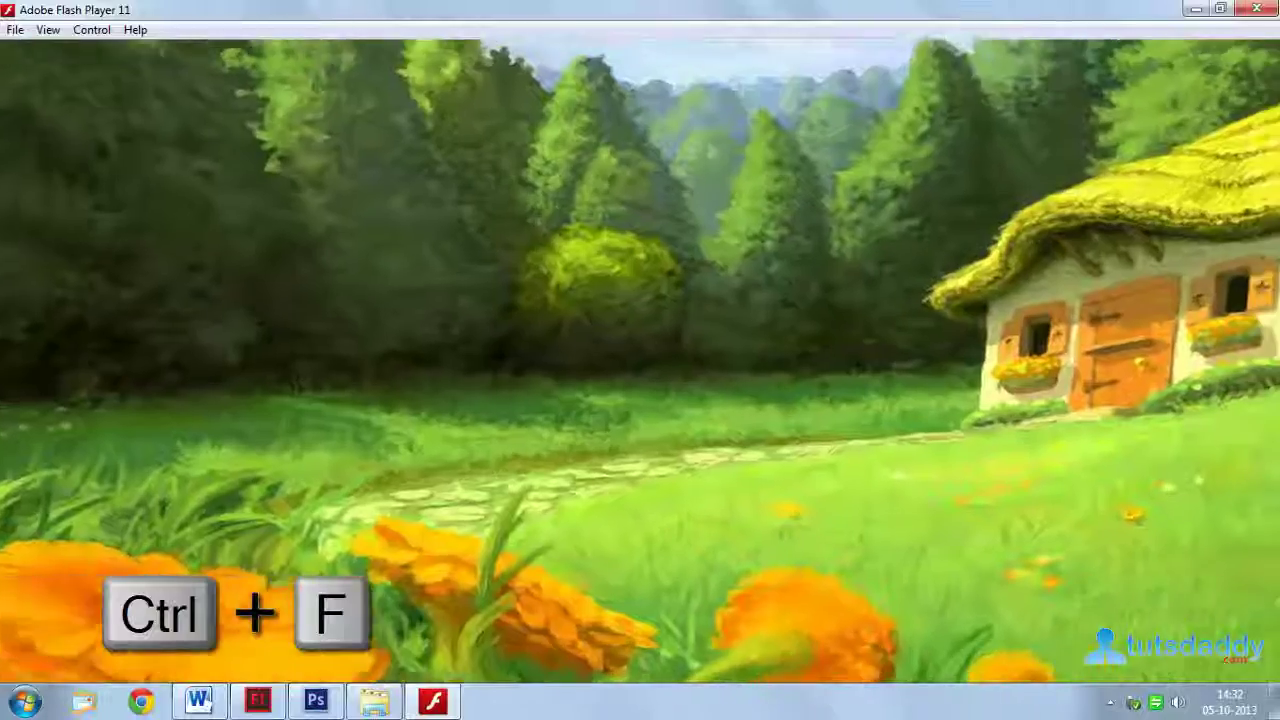